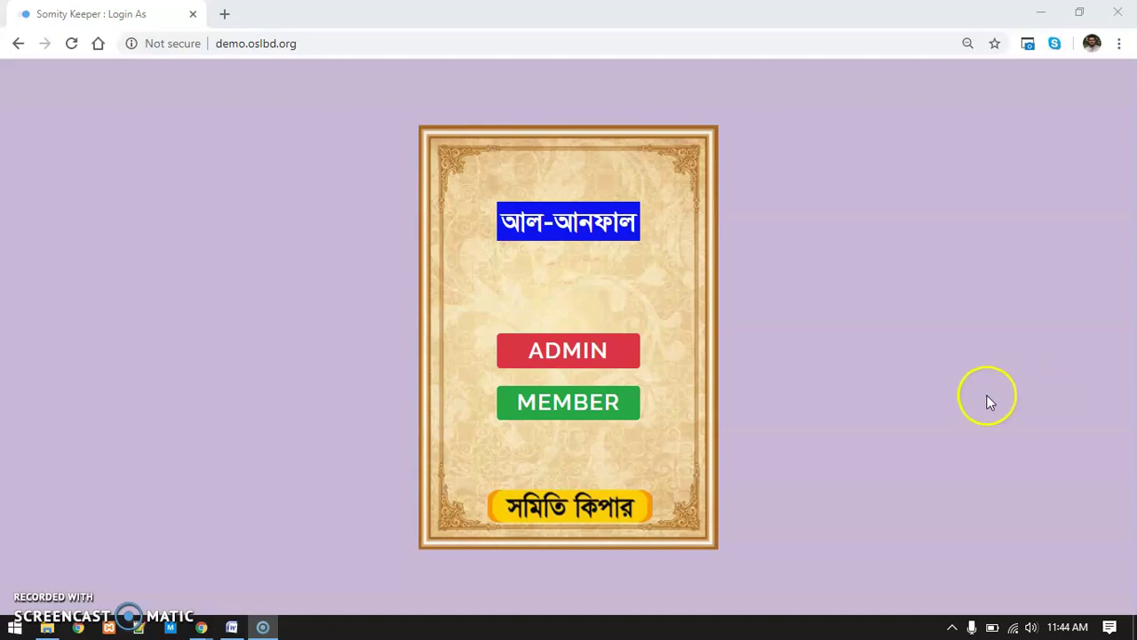
Pick the red ADMIN option on the Login As screen to reach Administrative Login
click(507, 255)
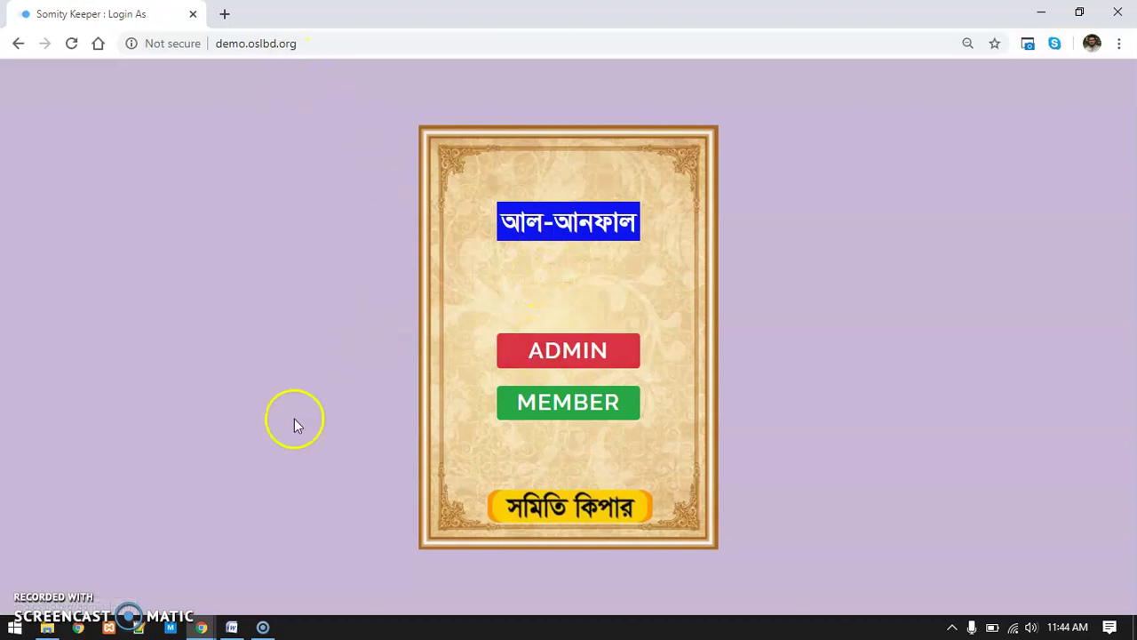
click(857, 411)
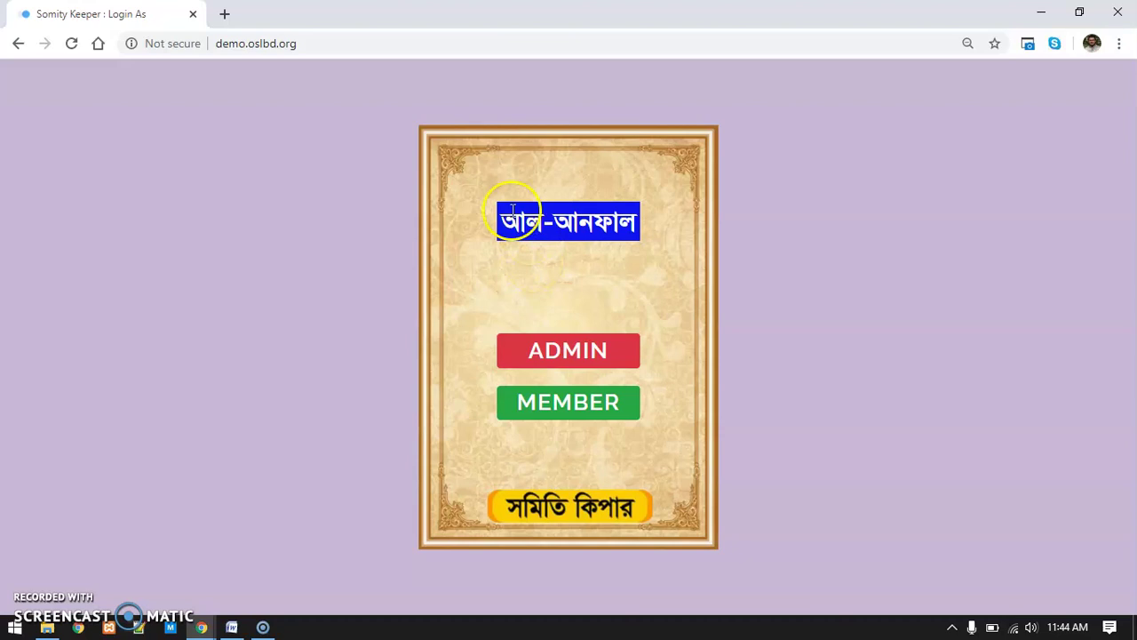
click(562, 355)
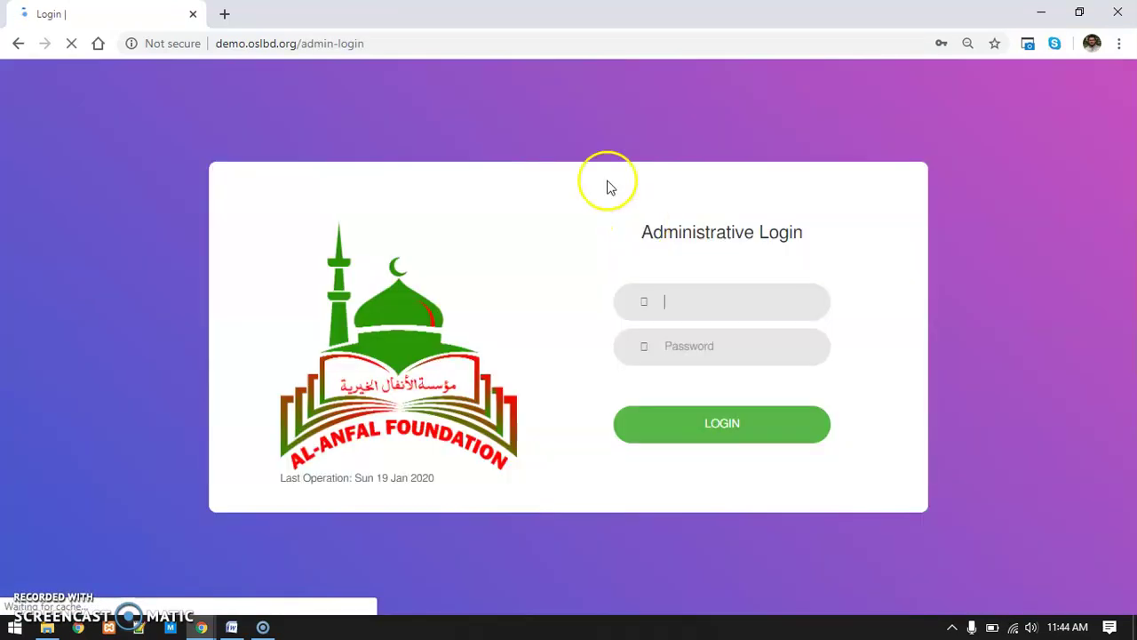
Sign in as administrator using Chrome's saved 'demo' login
click(738, 294)
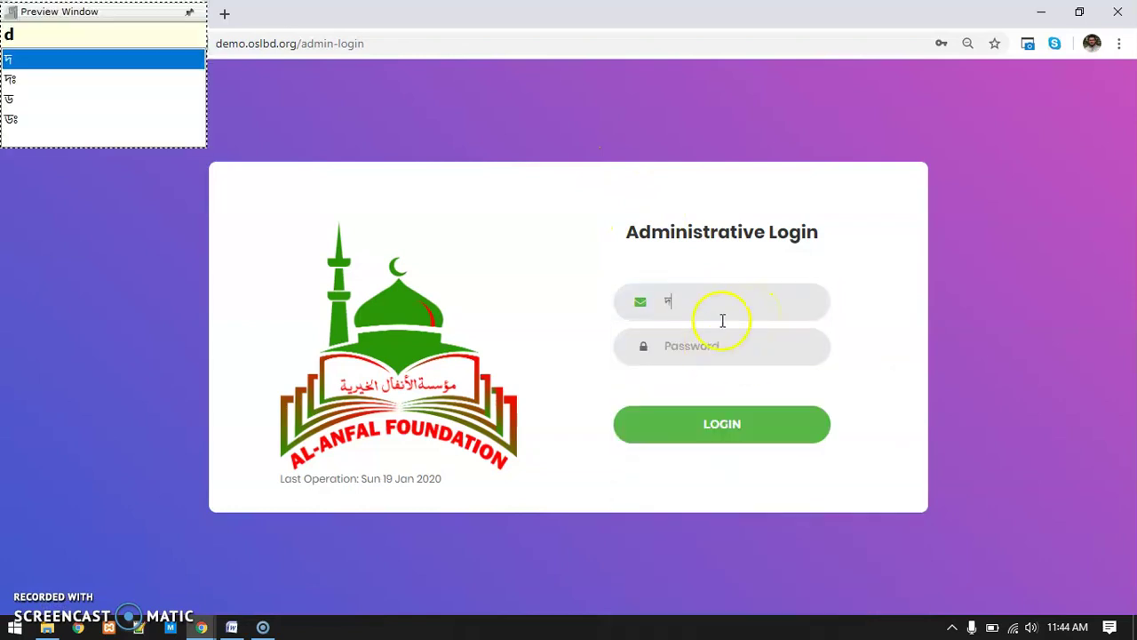
click(725, 317)
text(delowar)
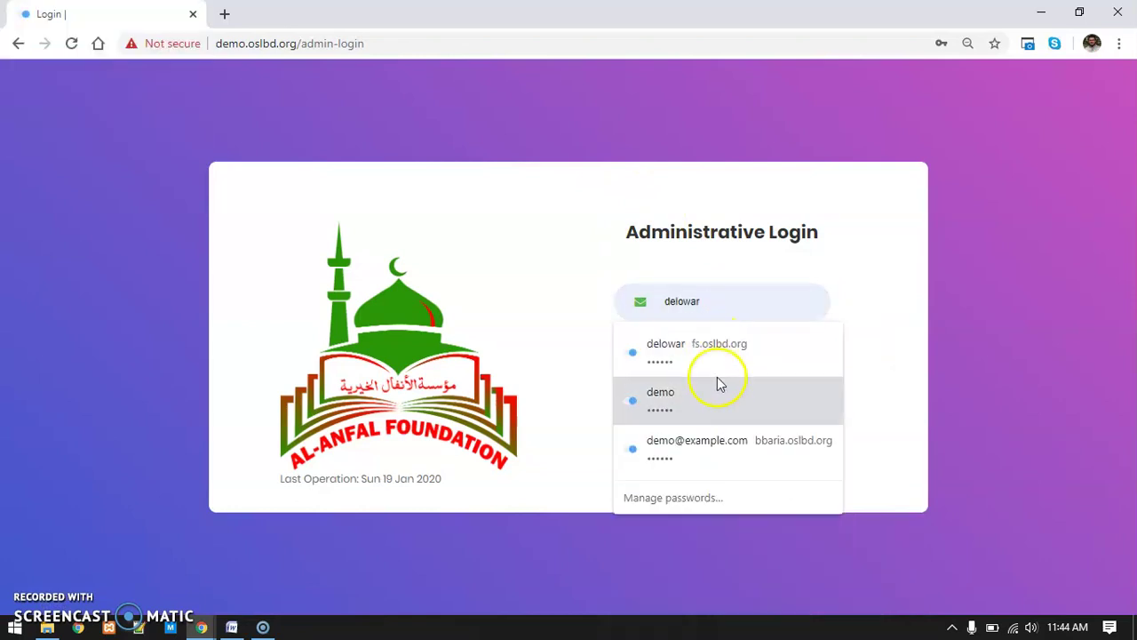
click(718, 395)
click(781, 417)
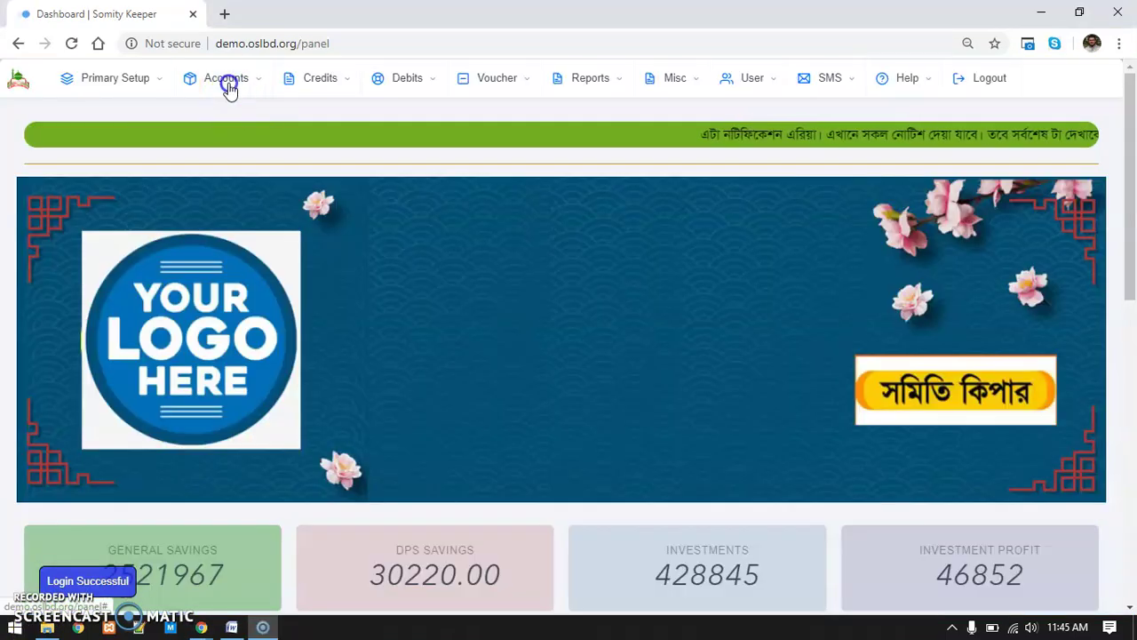
Open Accounts > Add New Member and set the area to Rangpur
click(229, 82)
click(566, 203)
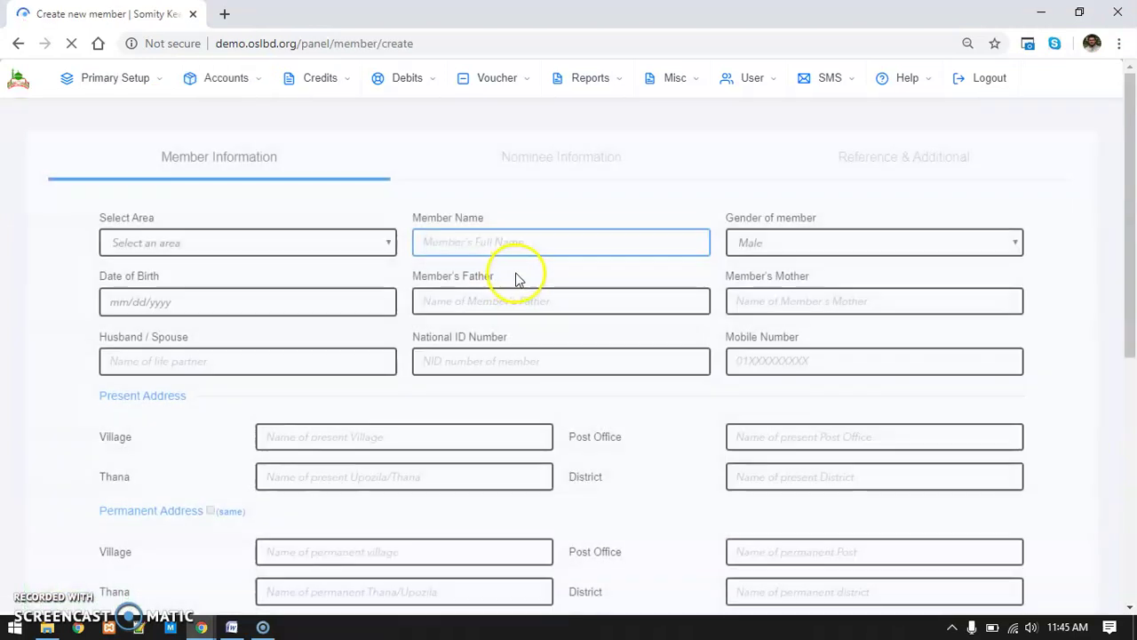
click(240, 233)
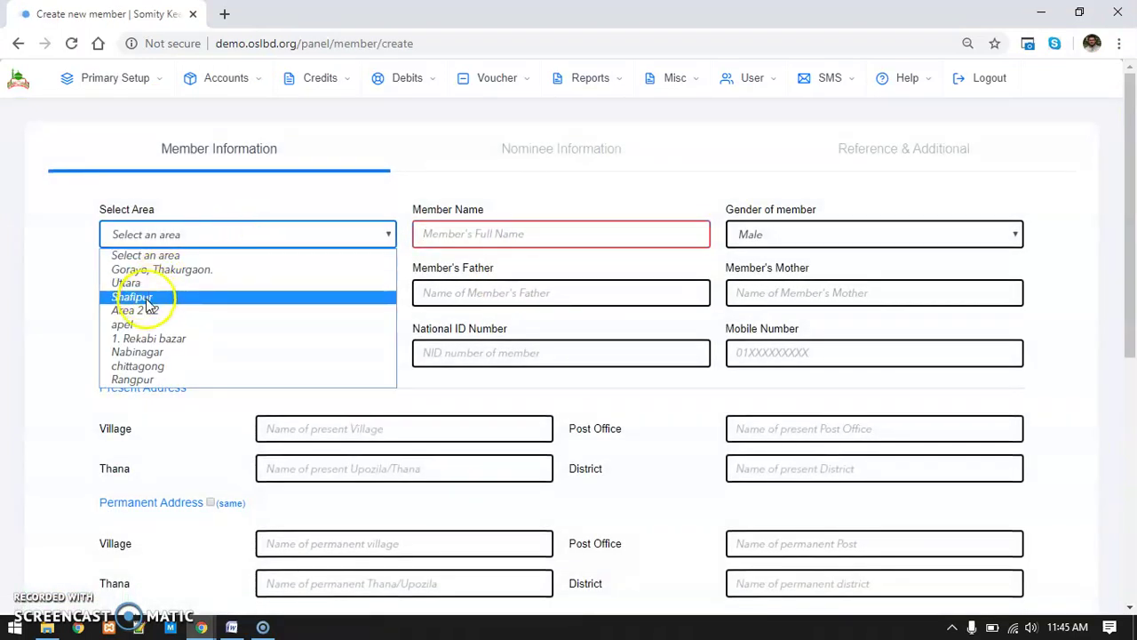
click(153, 380)
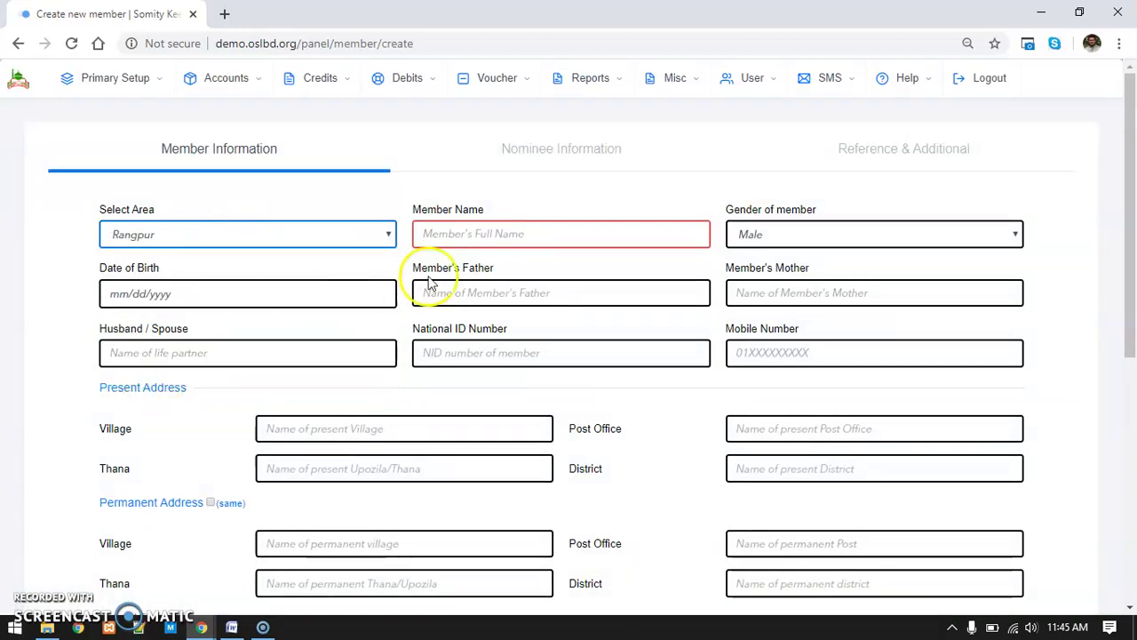
Enter the member's name and mobile number in the new member form
click(460, 232)
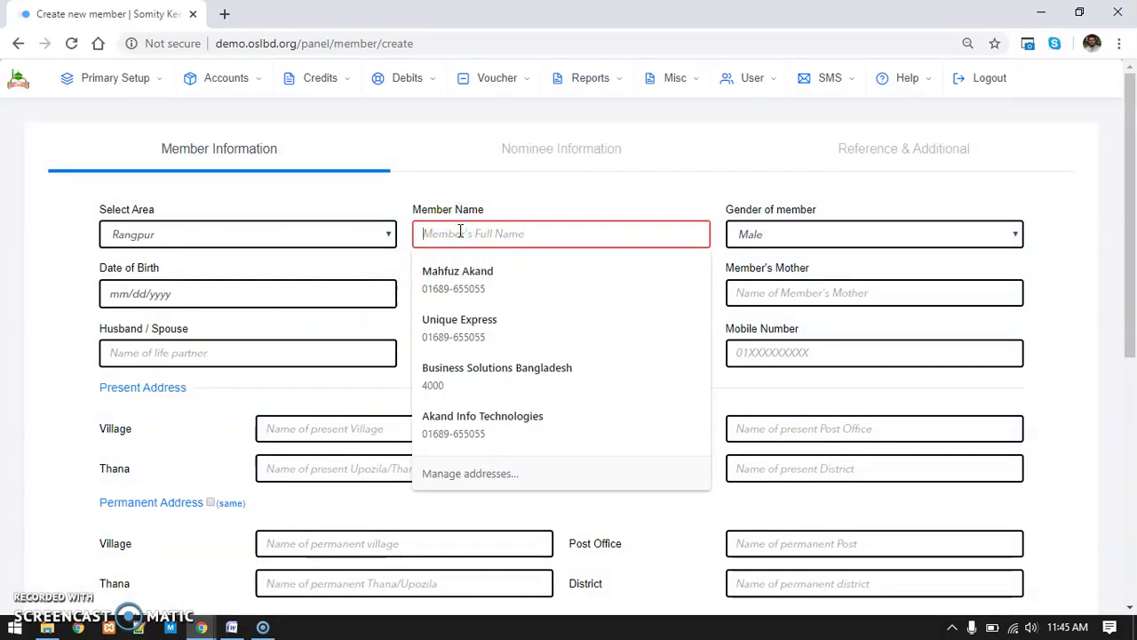
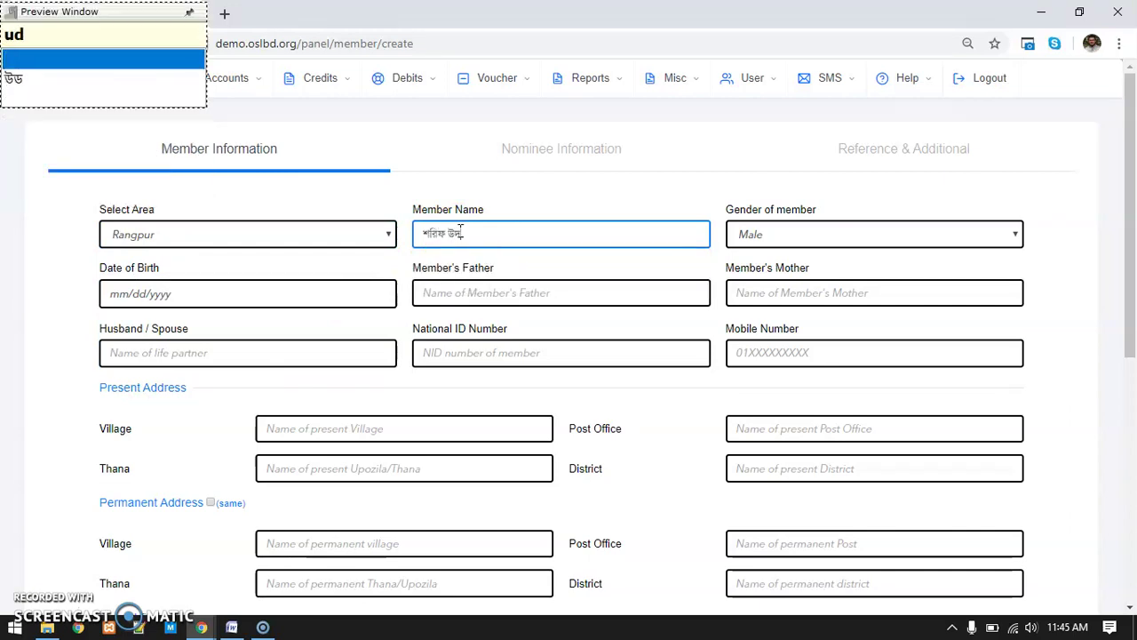
click(863, 357)
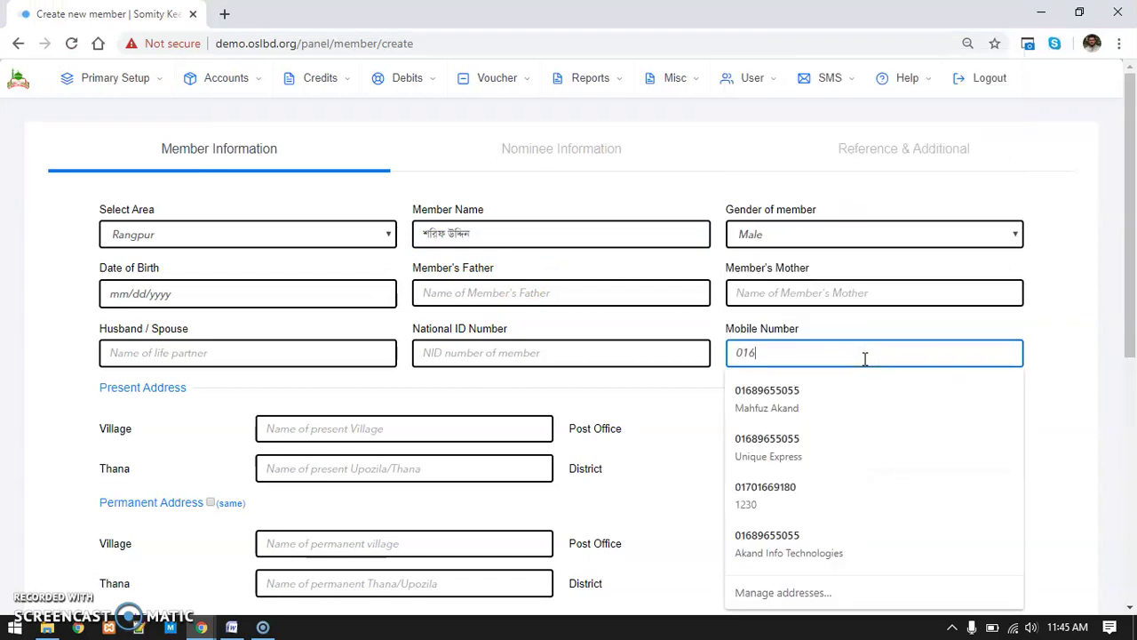
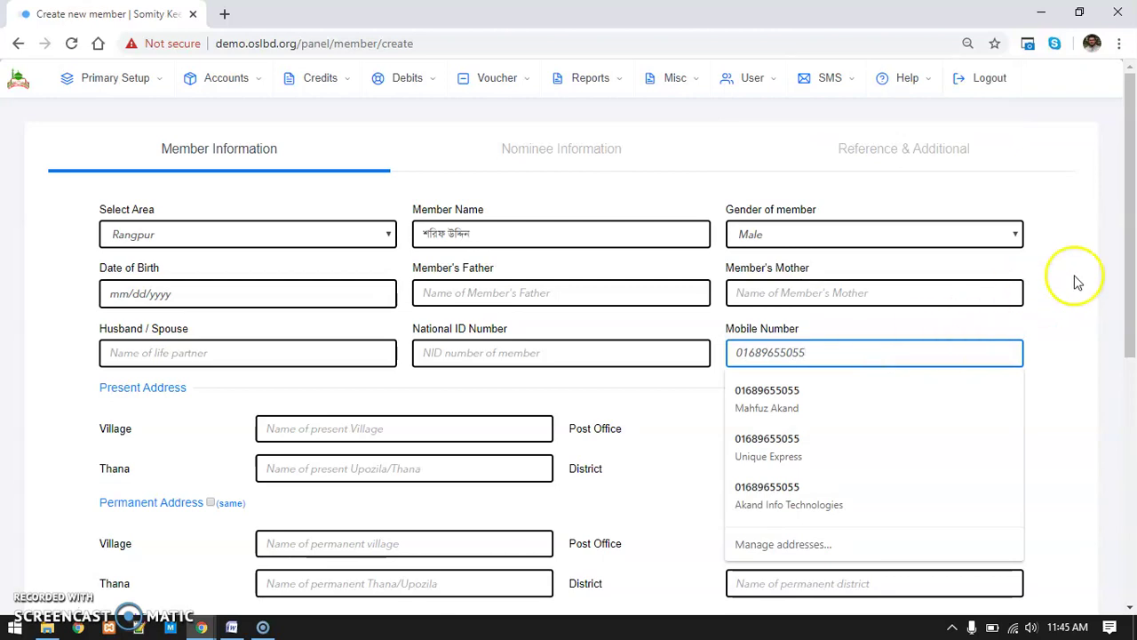
click(1088, 266)
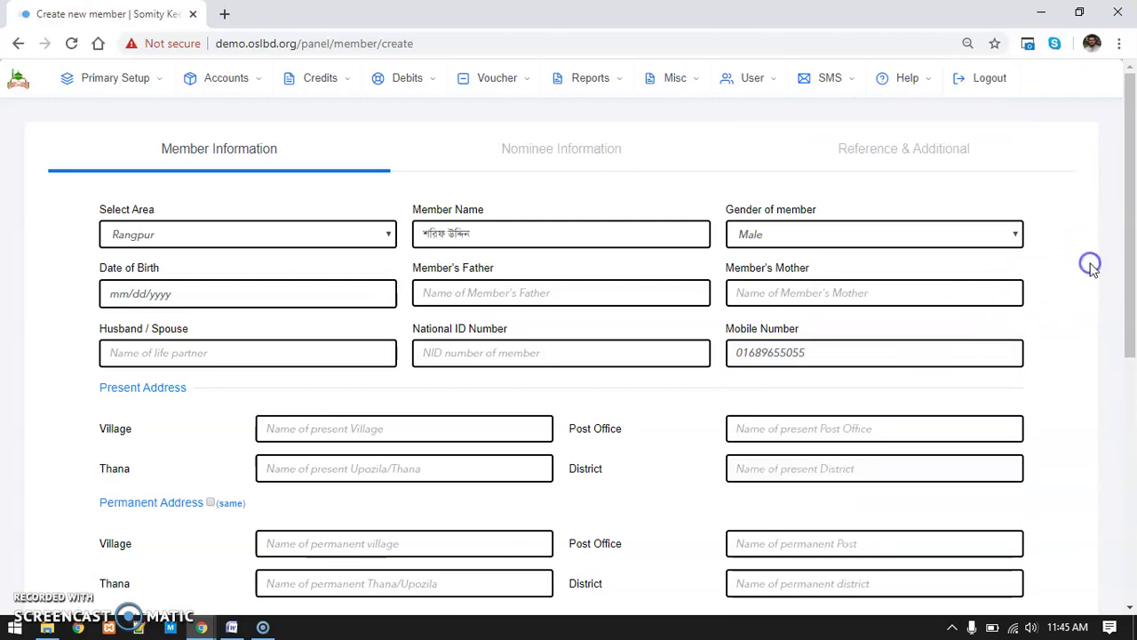
Quick-submit the new member record at the bottom of the form and confirm it
scroll(150, 317, down, 1)
scroll(672, 310, down, 4)
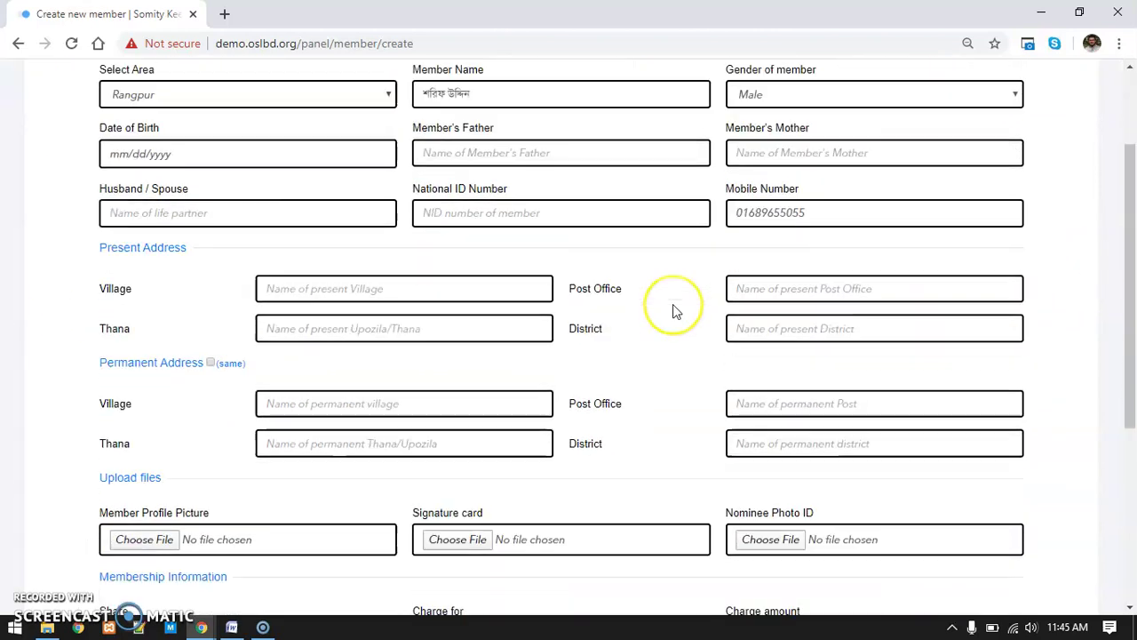
scroll(673, 310, down, 1)
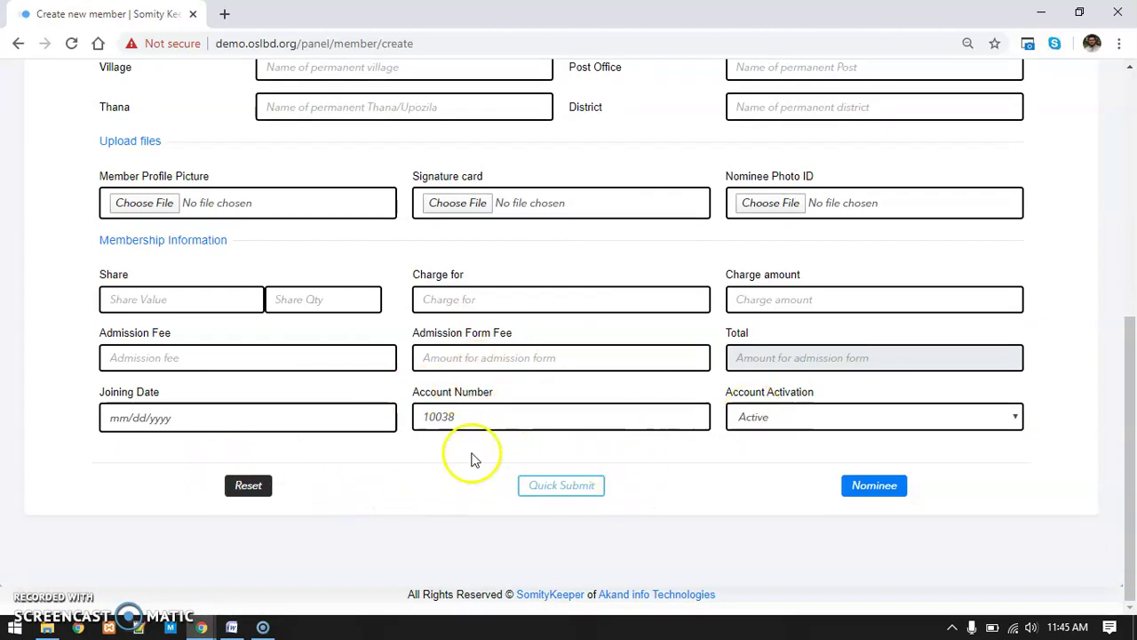
click(421, 476)
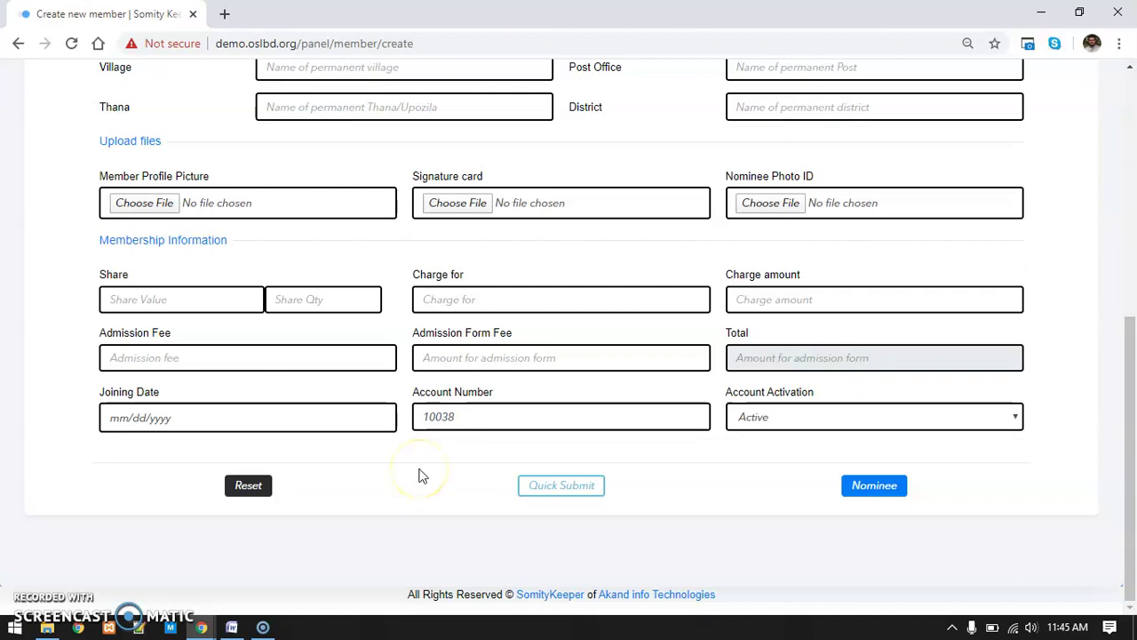
click(442, 464)
click(465, 416)
double_click(465, 416)
click(419, 494)
drag(422, 498, 426, 468)
drag(441, 503, 528, 494)
click(639, 138)
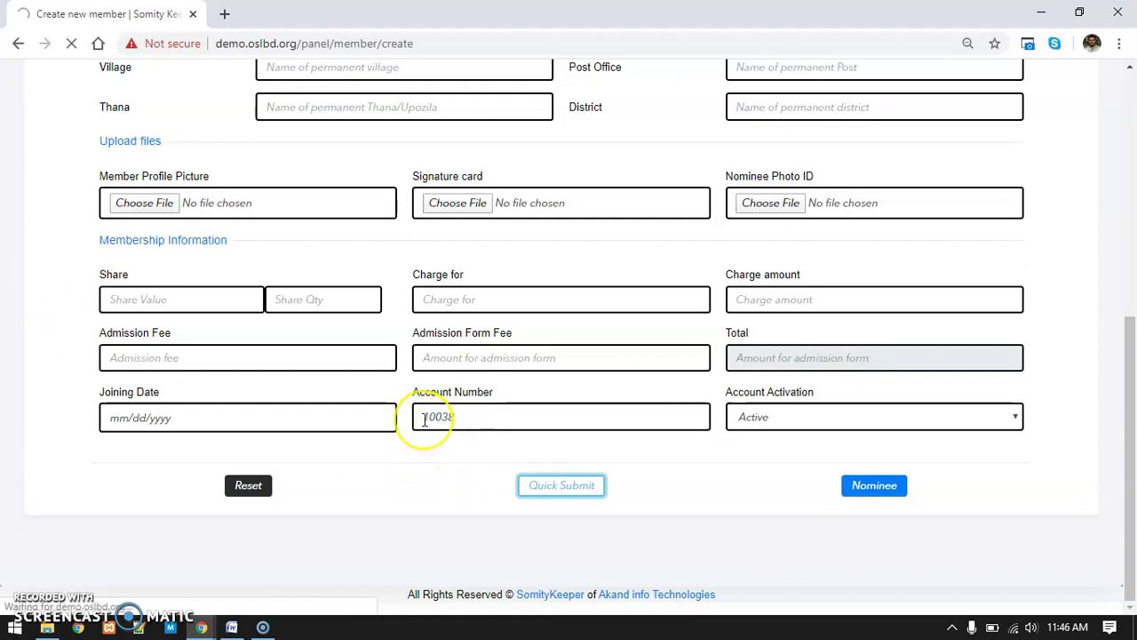
Copy the account number assigned to the new member
drag(461, 415, 404, 423)
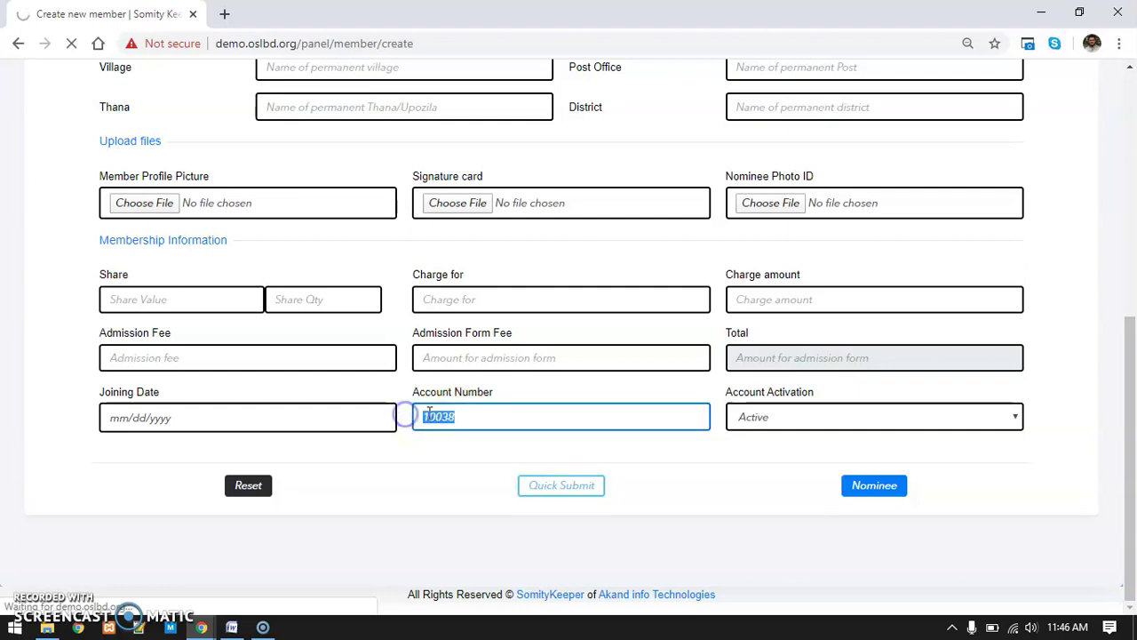
right_click(408, 419)
click(480, 215)
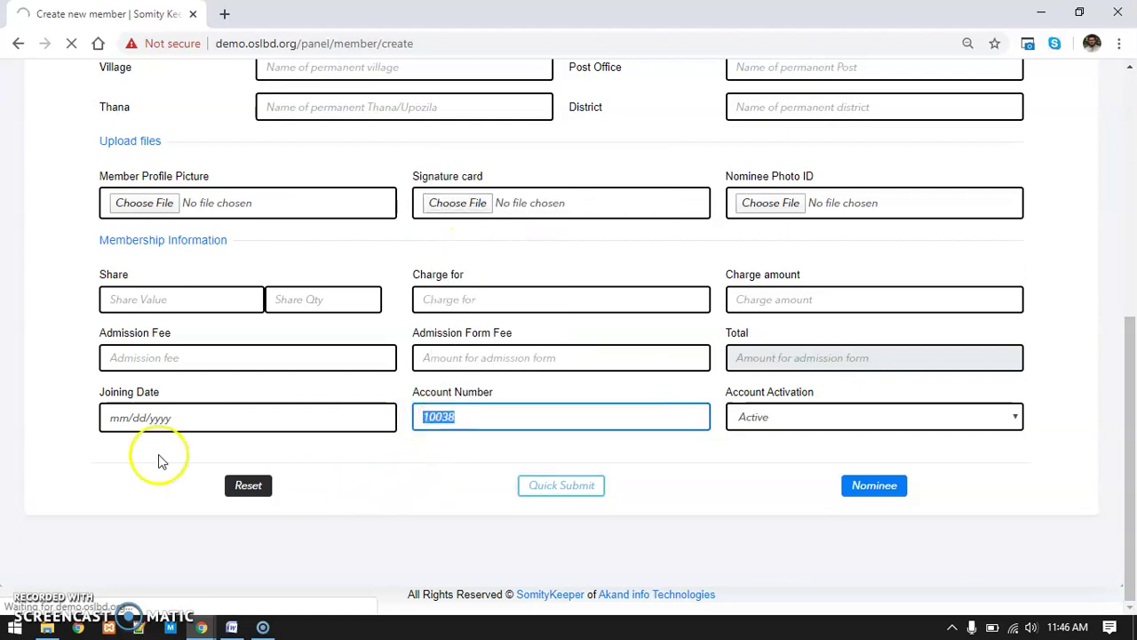
click(9, 380)
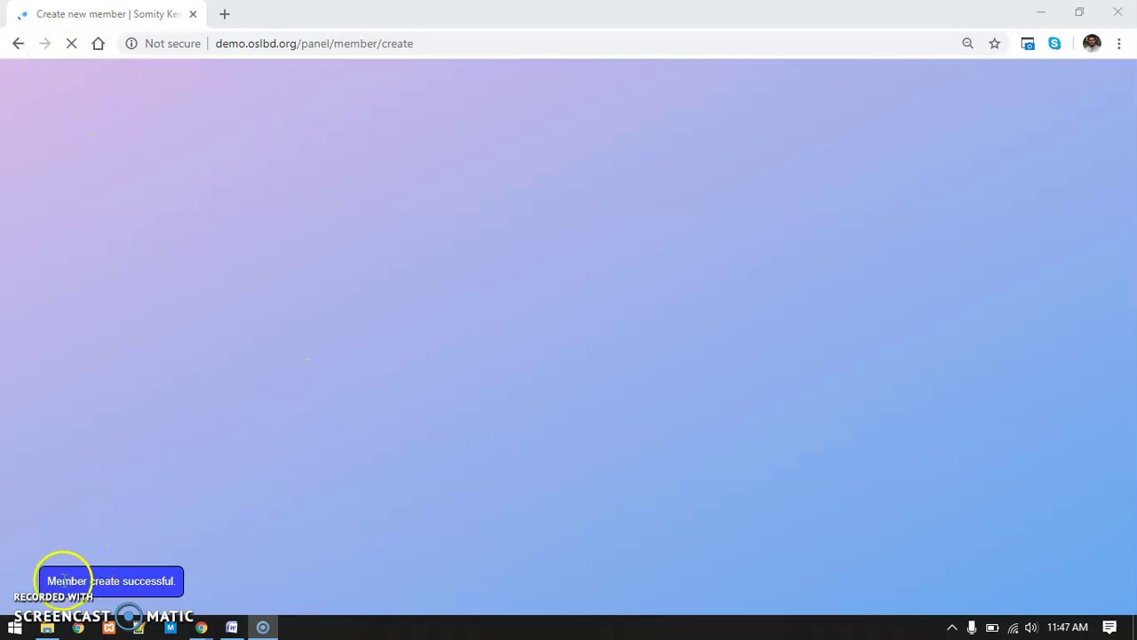
Connect the Wi-Fi to Redmi 7 and go back to the member form
click(1013, 627)
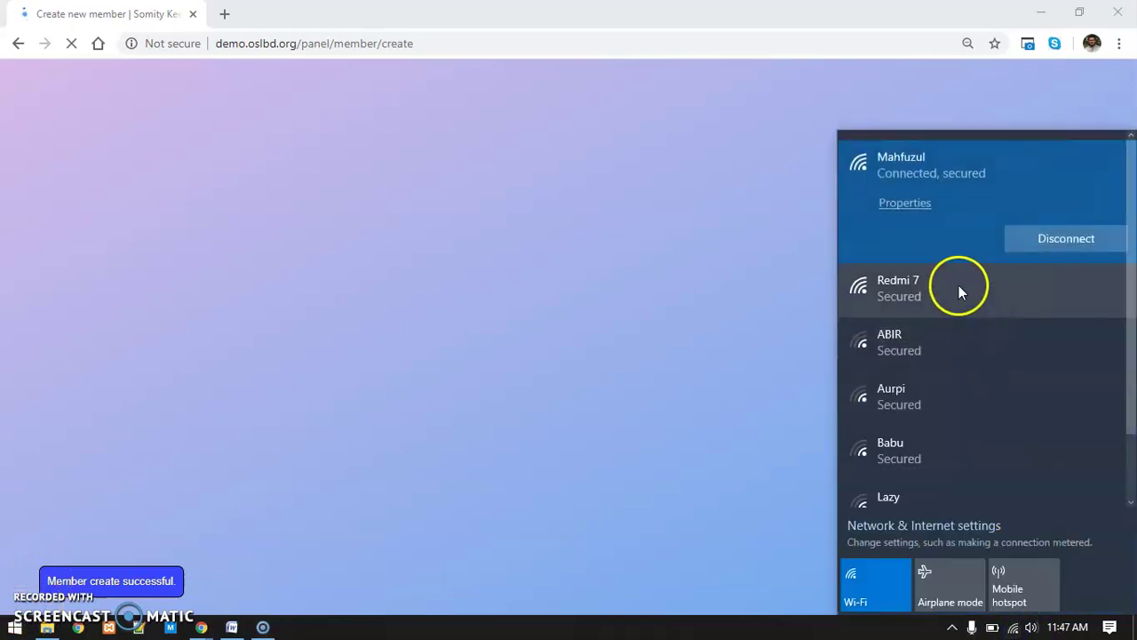
click(958, 286)
click(1095, 294)
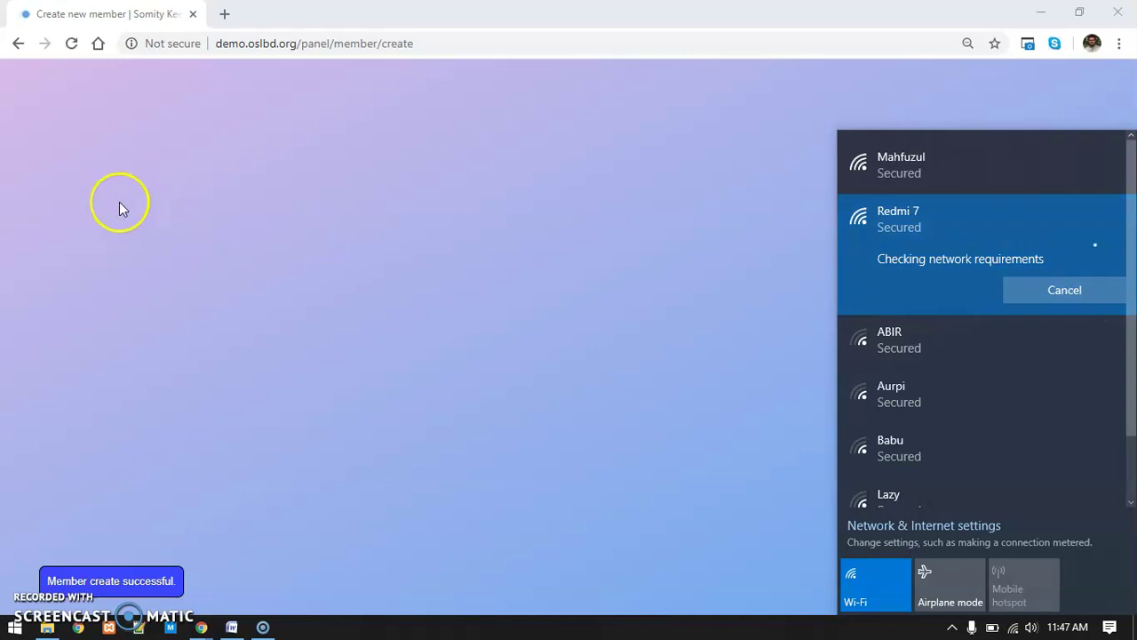
click(18, 47)
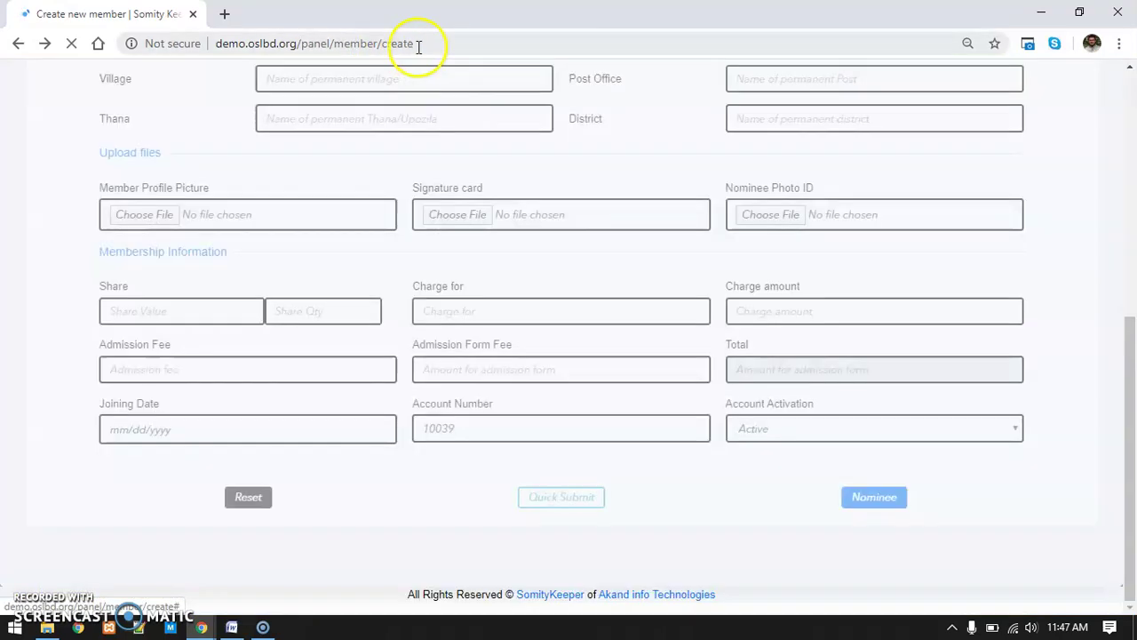
List active members sorted newest account first, then get link options for SMS Report
click(227, 78)
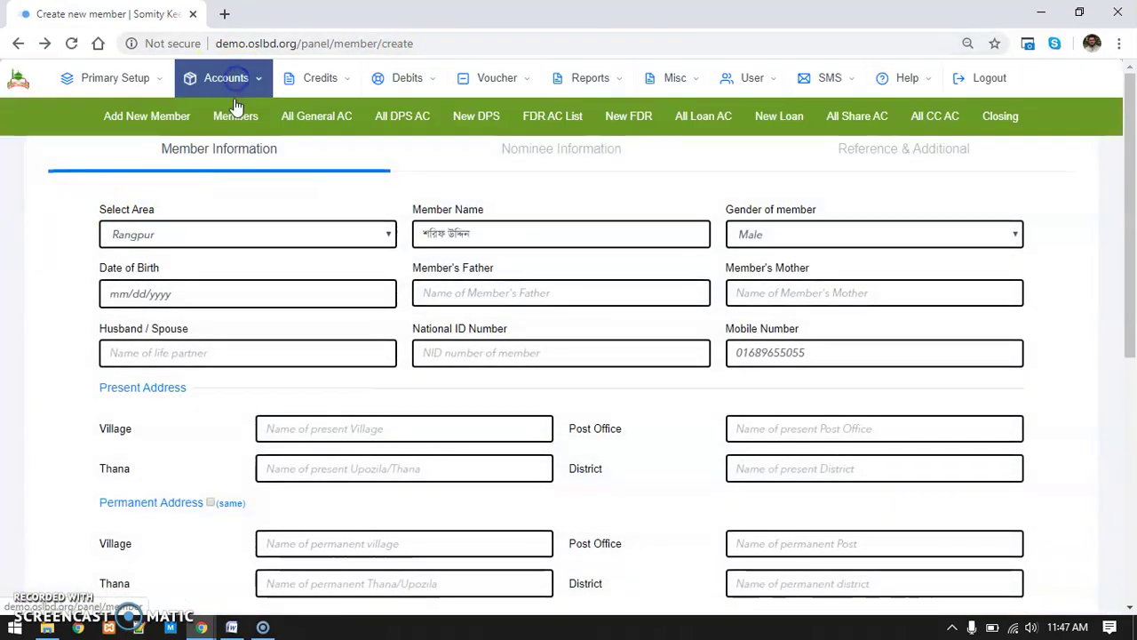
click(232, 110)
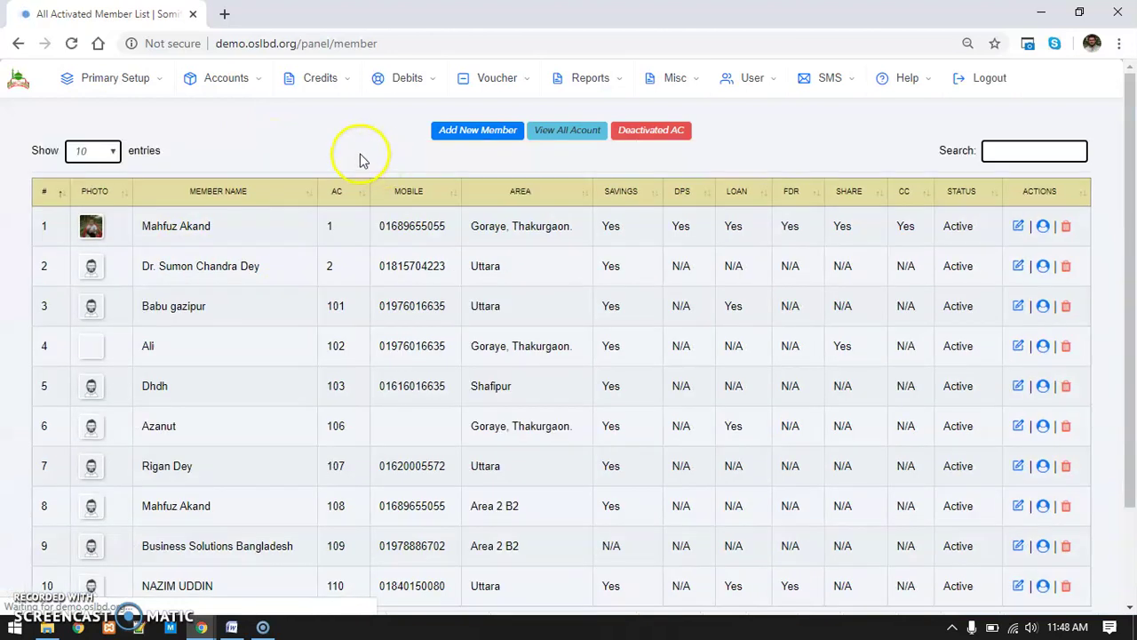
click(365, 203)
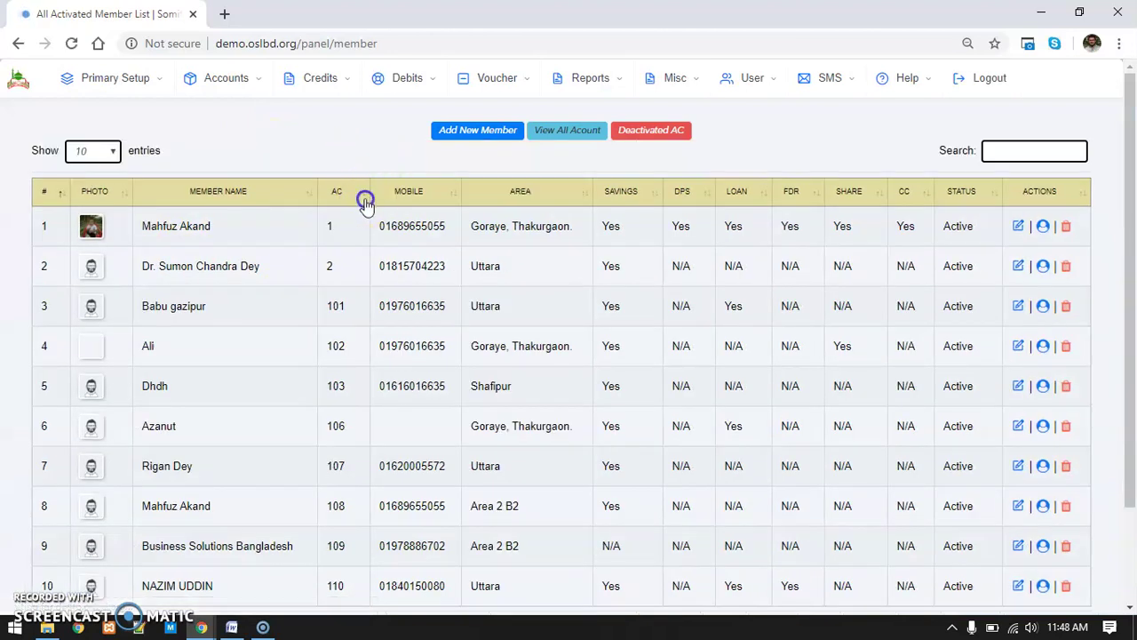
click(365, 202)
drag(194, 229, 140, 225)
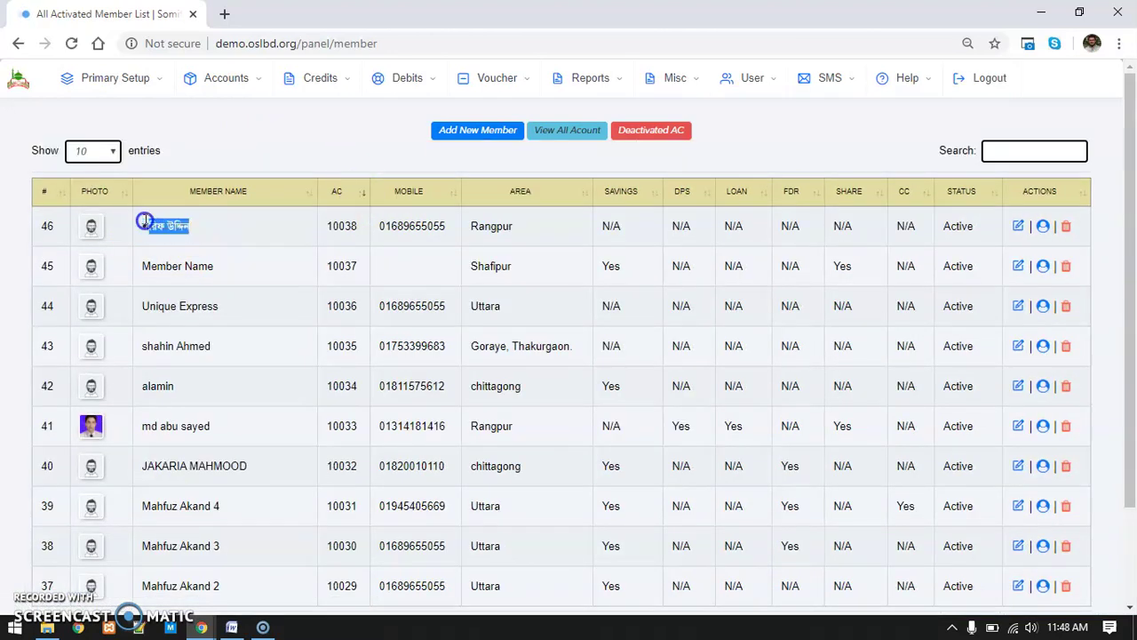
click(858, 78)
right_click(819, 115)
Open SMS Report in a new tab and read the new member's 11:45 am welcome SMS
click(876, 134)
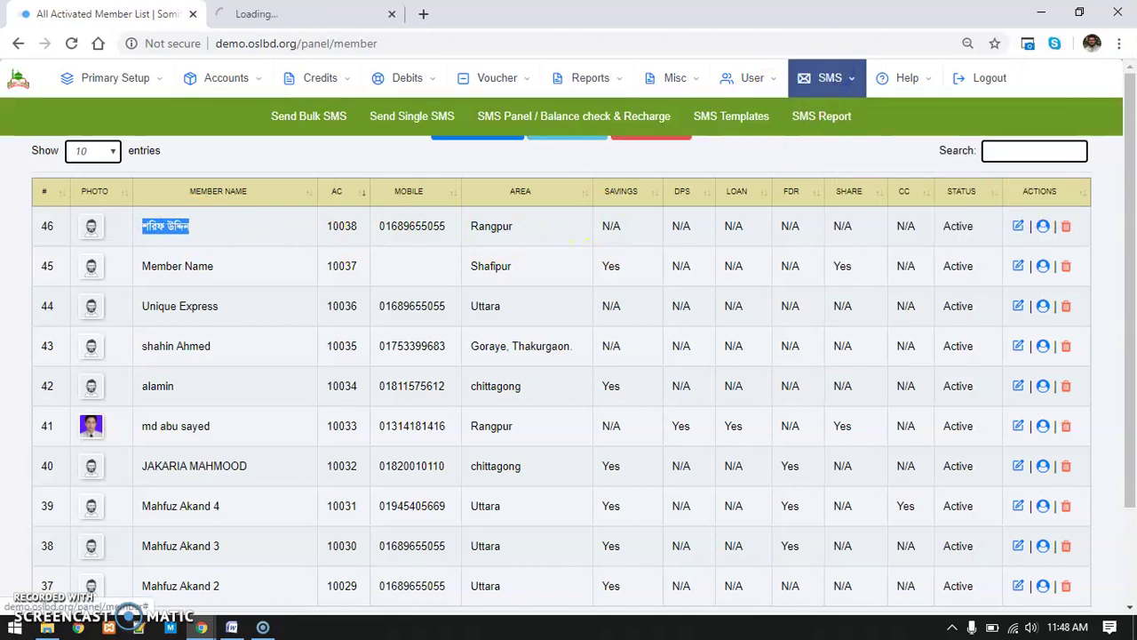
key(ctrl+Tab)
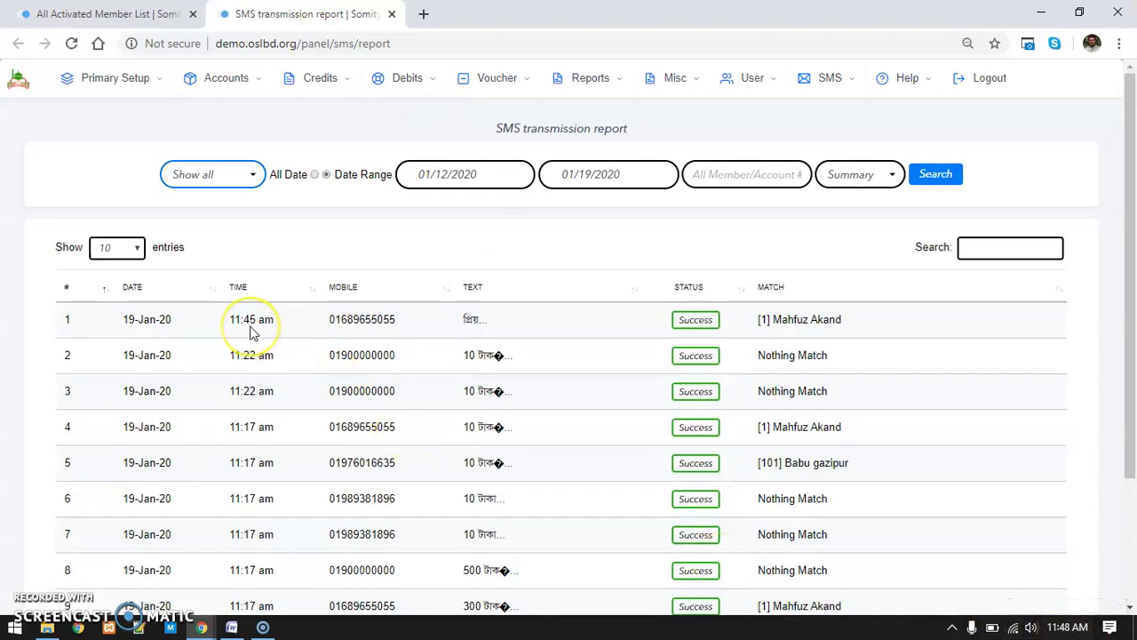
double_click(360, 320)
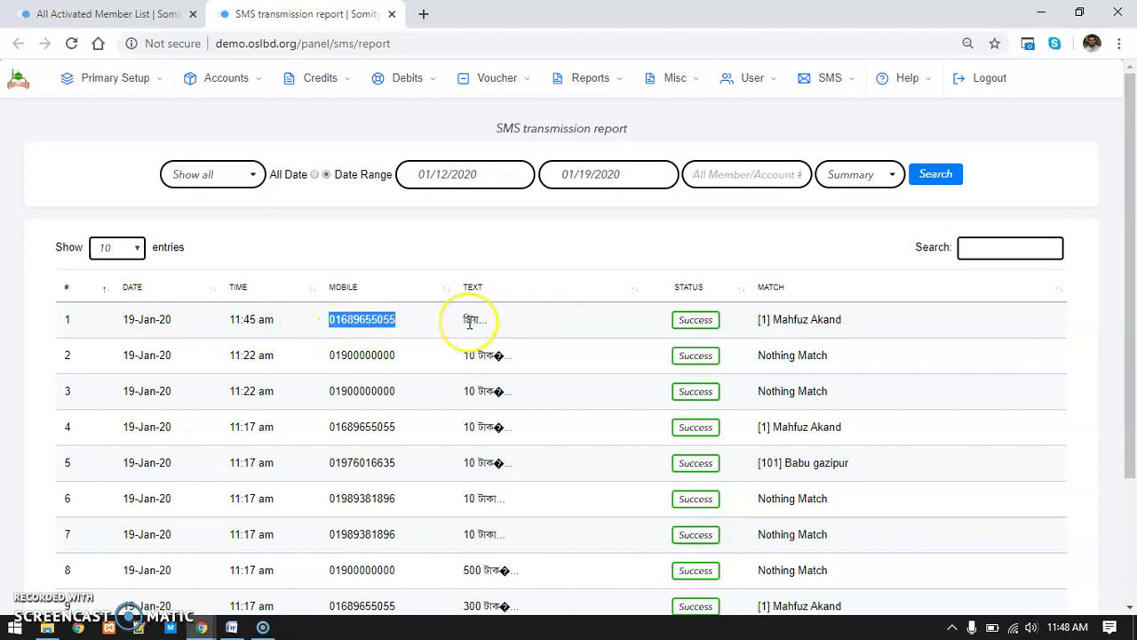
mouse_move(470, 323)
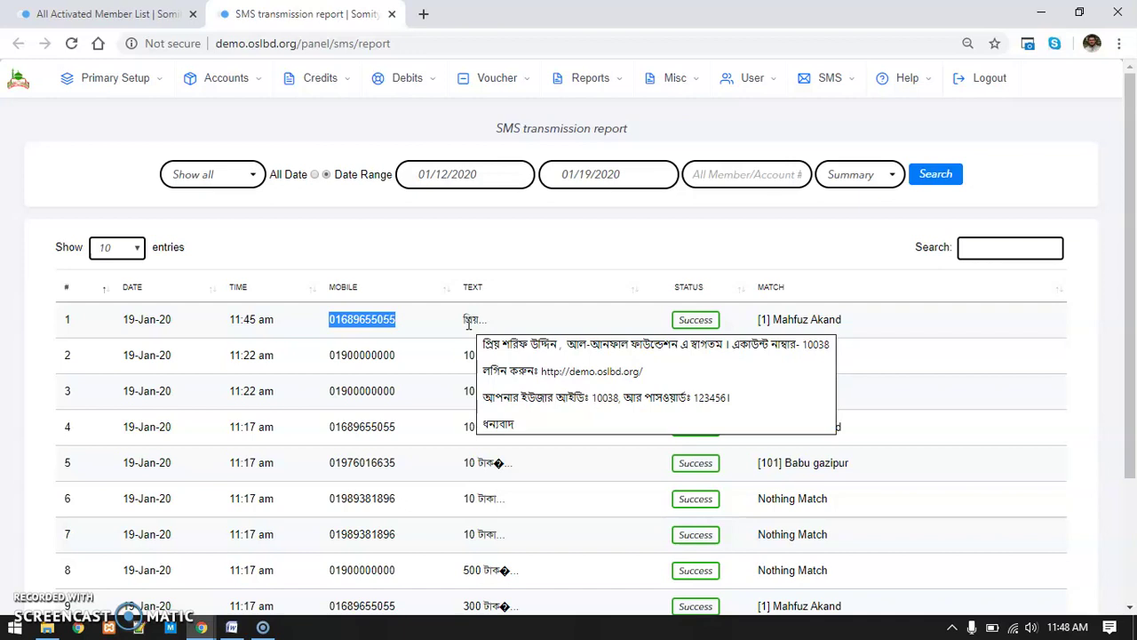
click(497, 407)
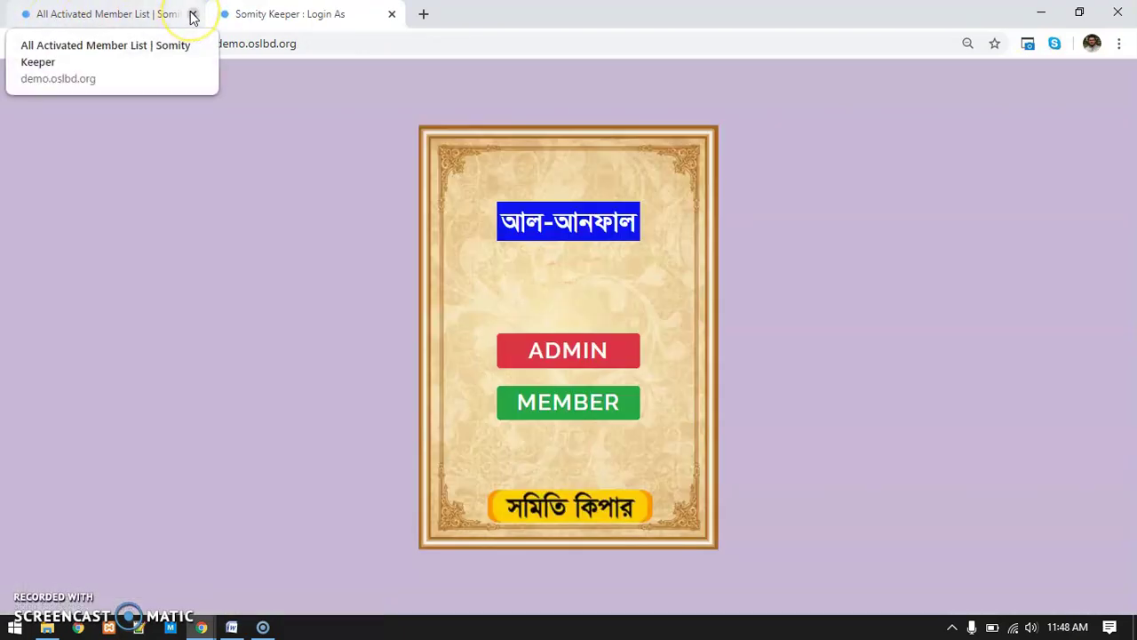
Log out of the admin panel and close the leftover member list tab
click(191, 15)
drag(348, 48, 258, 48)
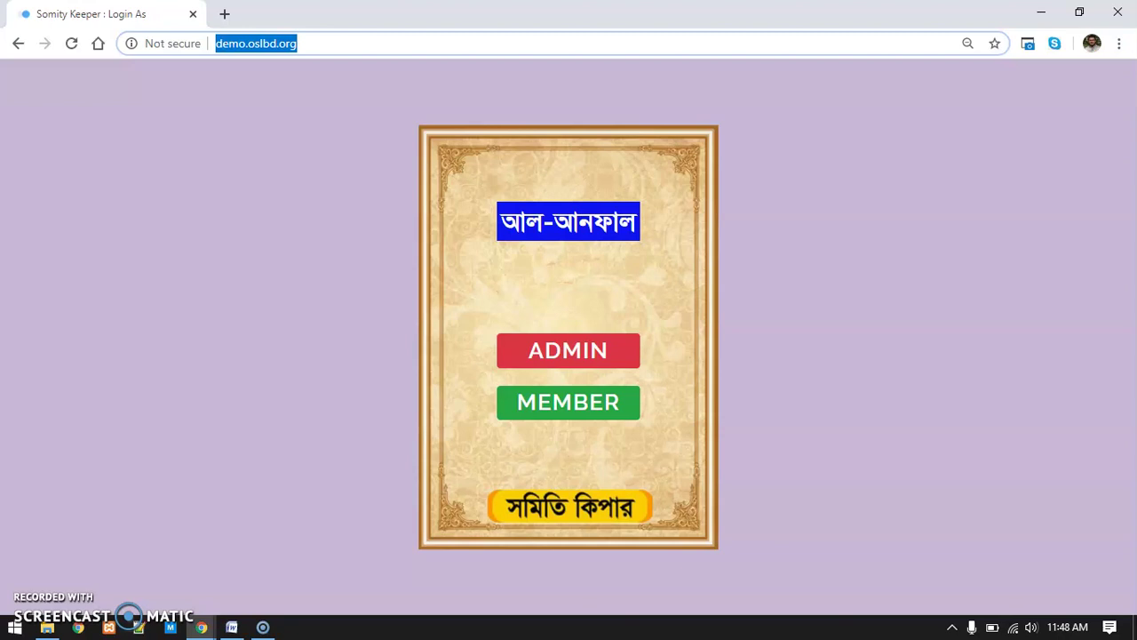
click(197, 296)
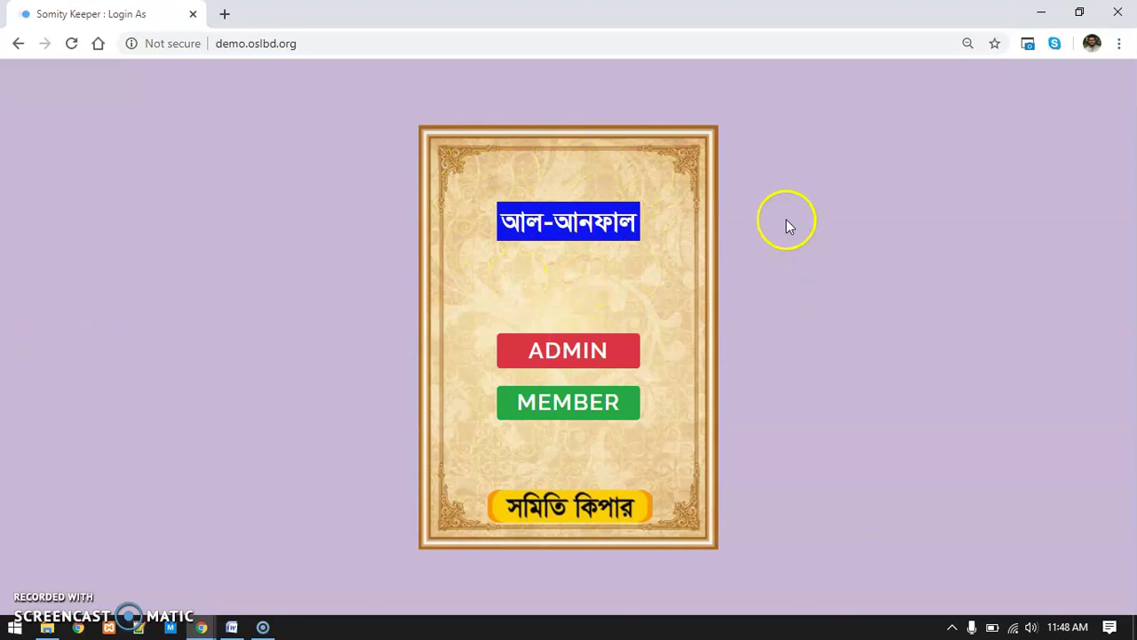
click(365, 44)
click(305, 103)
click(329, 43)
click(317, 294)
Log in as the member with the user ID and password from the SMS, then review the personal details
click(573, 398)
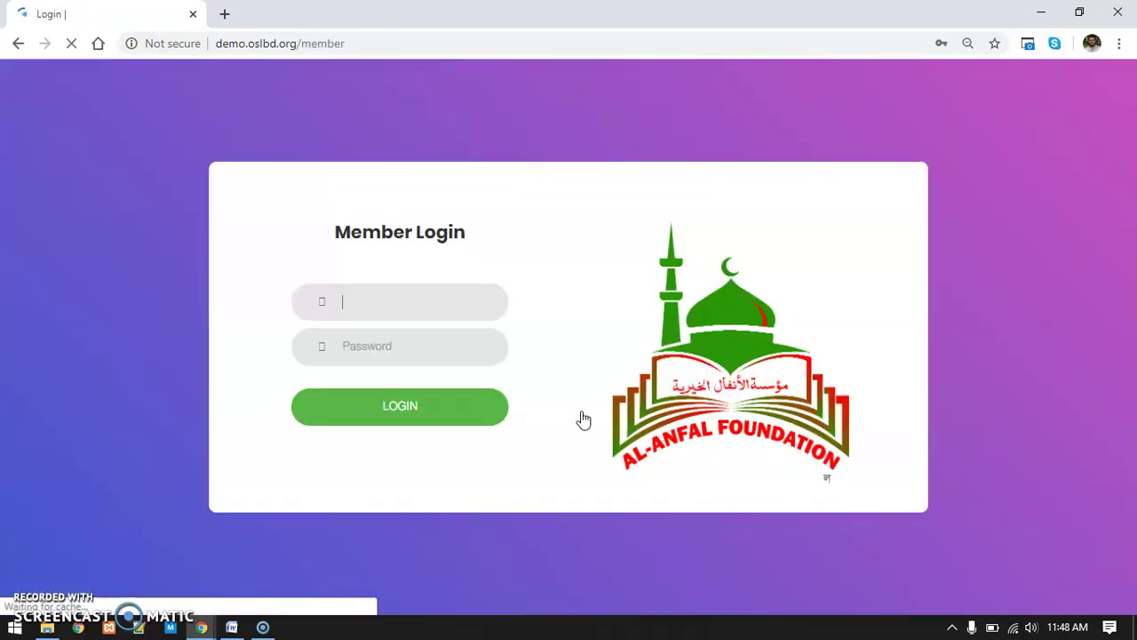
click(372, 298)
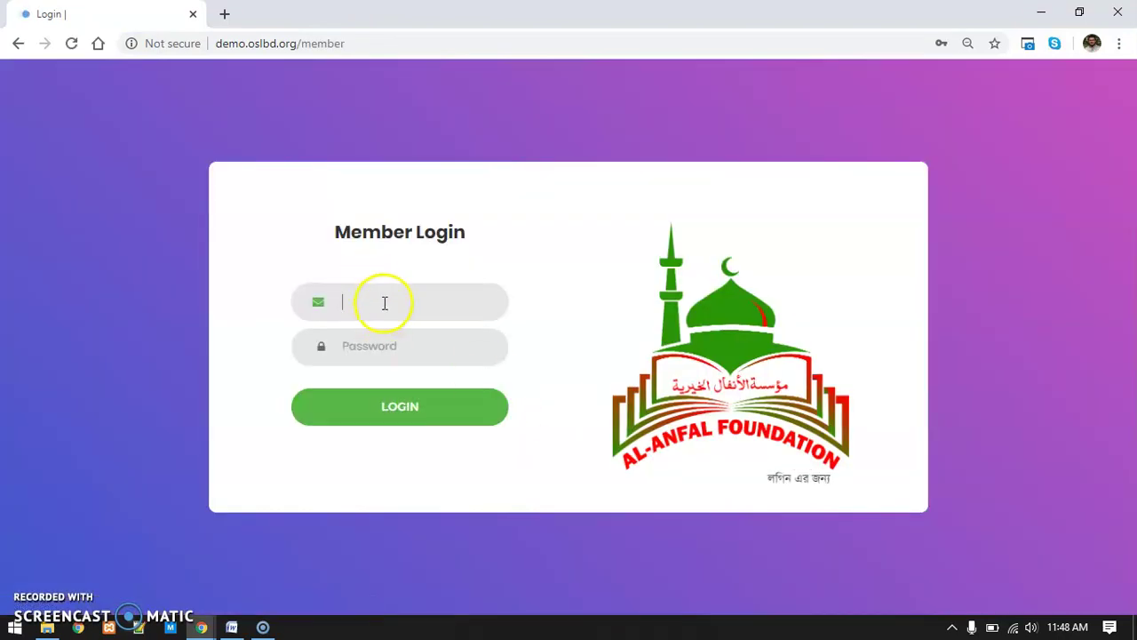
text(10038)
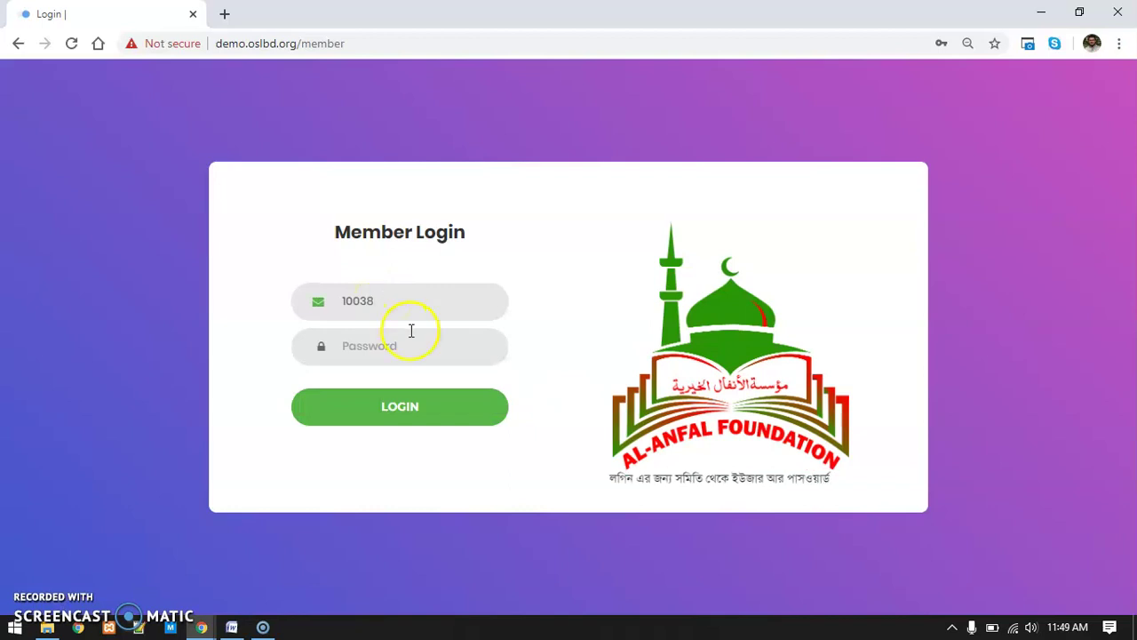
click(411, 342)
text(10038)
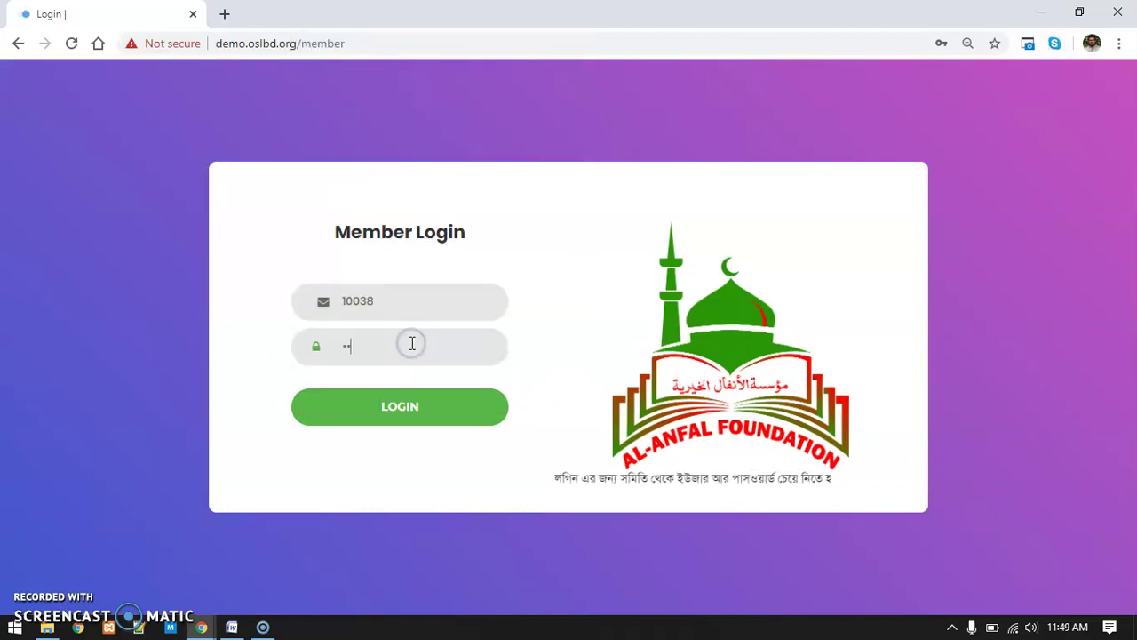
text(1)
click(425, 405)
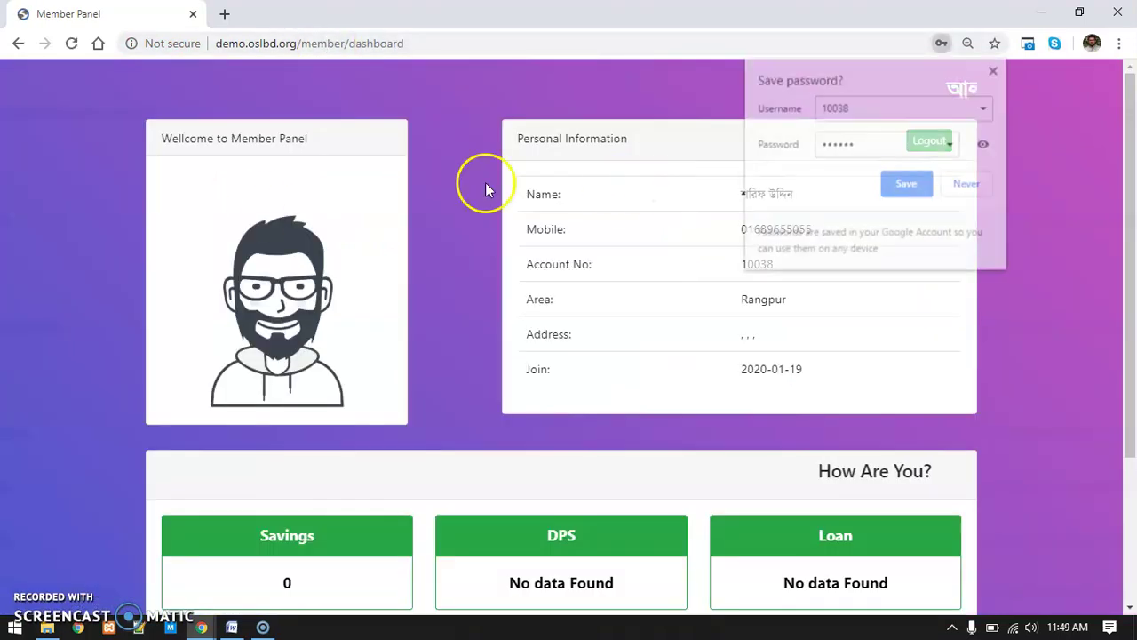
click(57, 265)
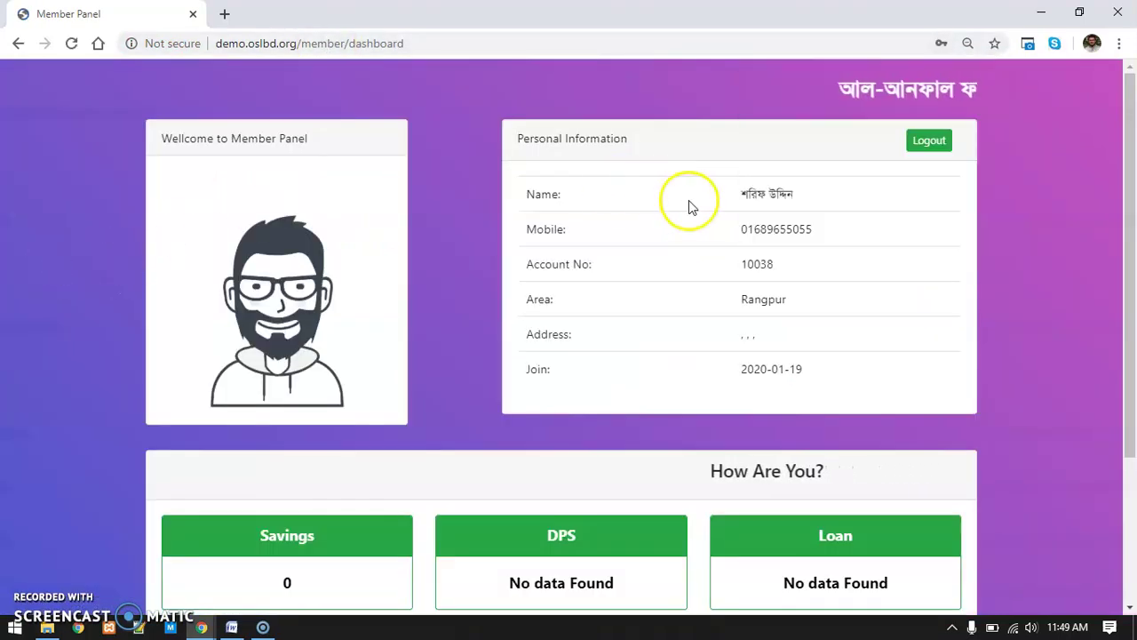
drag(803, 198, 749, 261)
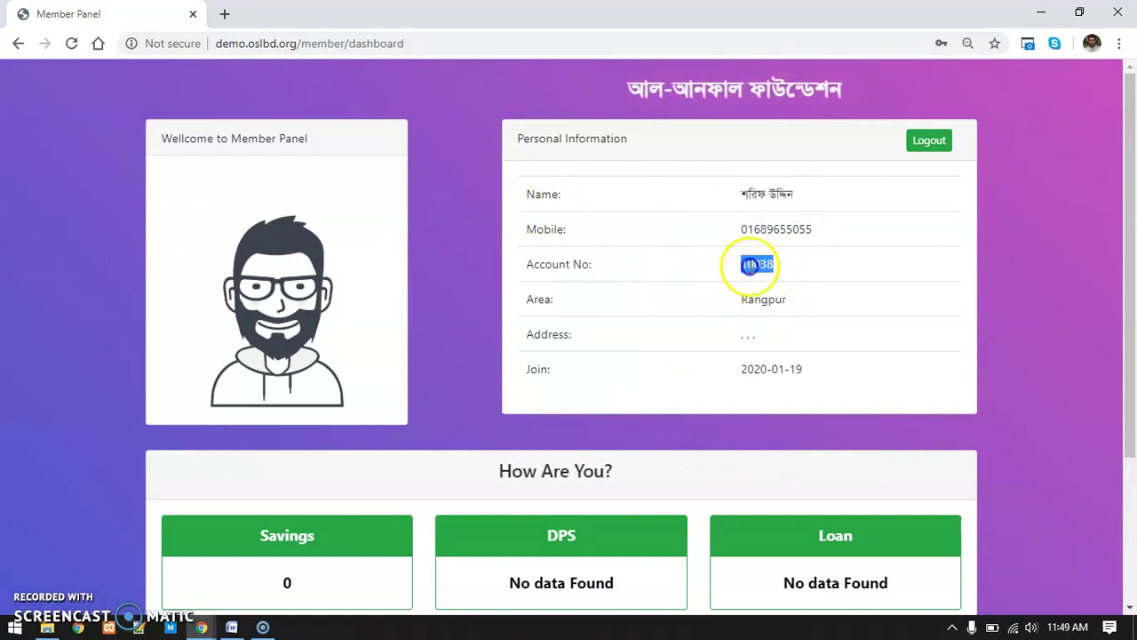
drag(795, 304, 737, 303)
Review the member's address and join date on the Member Panel
drag(802, 337, 742, 336)
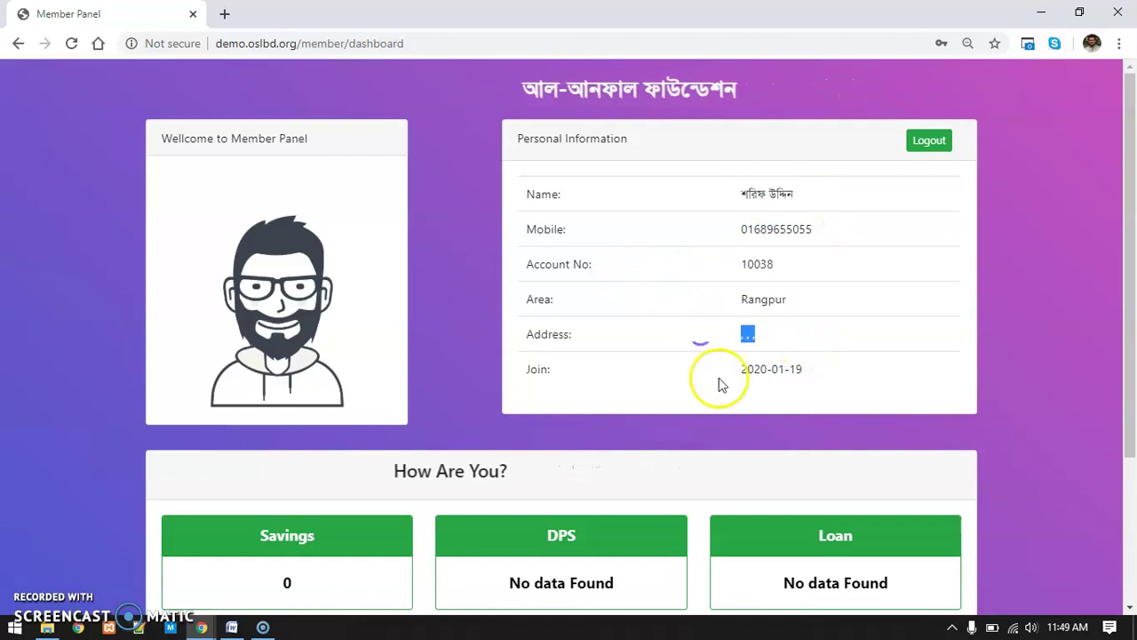
drag(817, 365, 694, 373)
scroll(546, 347, down, 3)
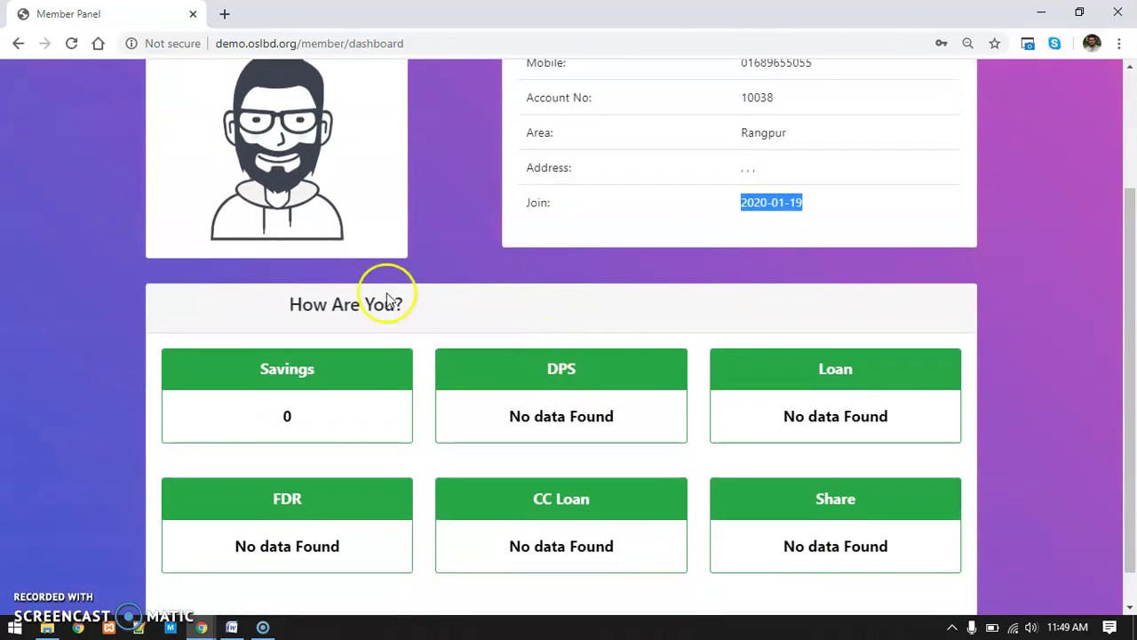
scroll(113, 302, up, 2)
scroll(113, 300, up, 1)
drag(382, 84, 650, 83)
scroll(651, 84, down, 3)
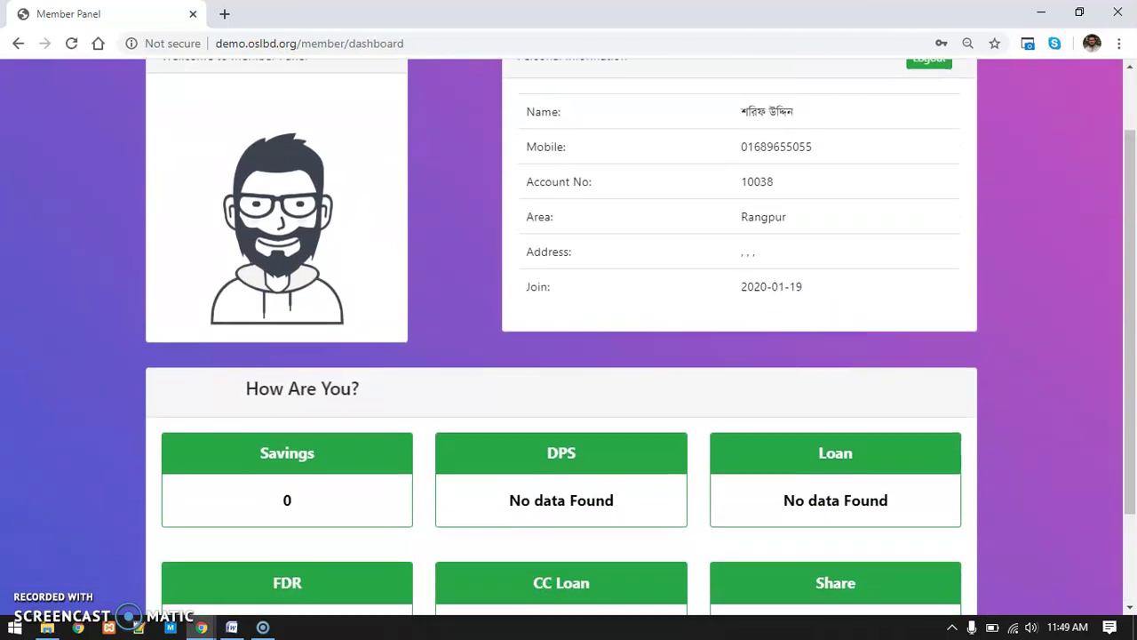
drag(377, 260, 449, 265)
click(69, 282)
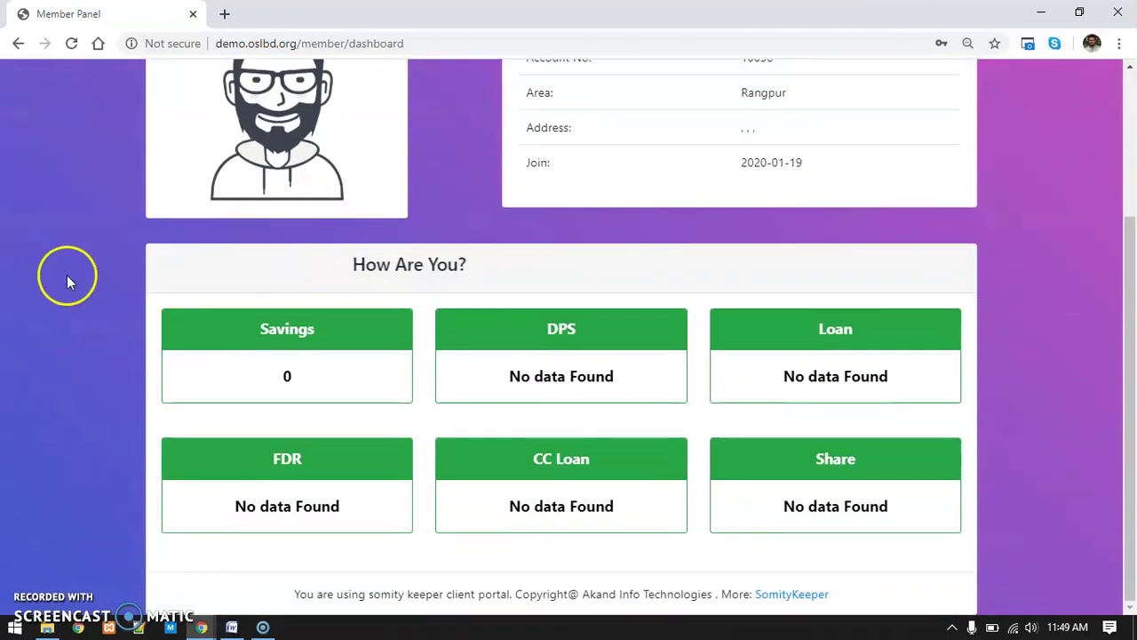
Check Savings 0 and the DPS, Loan, FDR, CC Loan and Share boxes showing 'No data Found'
double_click(306, 330)
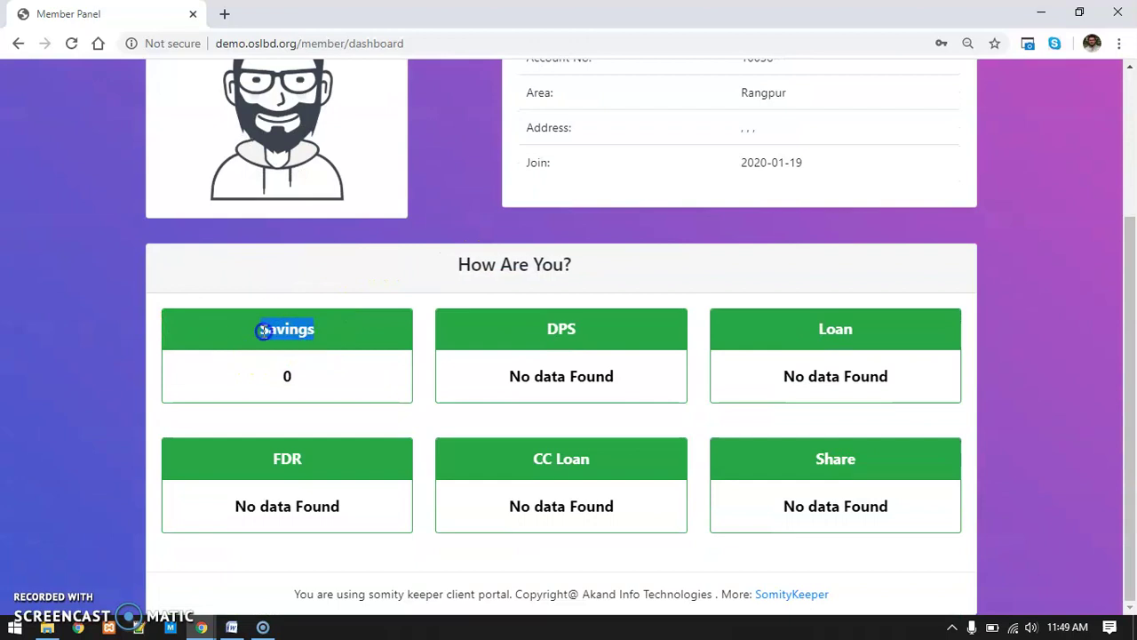
double_click(565, 331)
drag(617, 391, 569, 377)
double_click(894, 338)
drag(887, 382, 829, 380)
drag(348, 498, 275, 480)
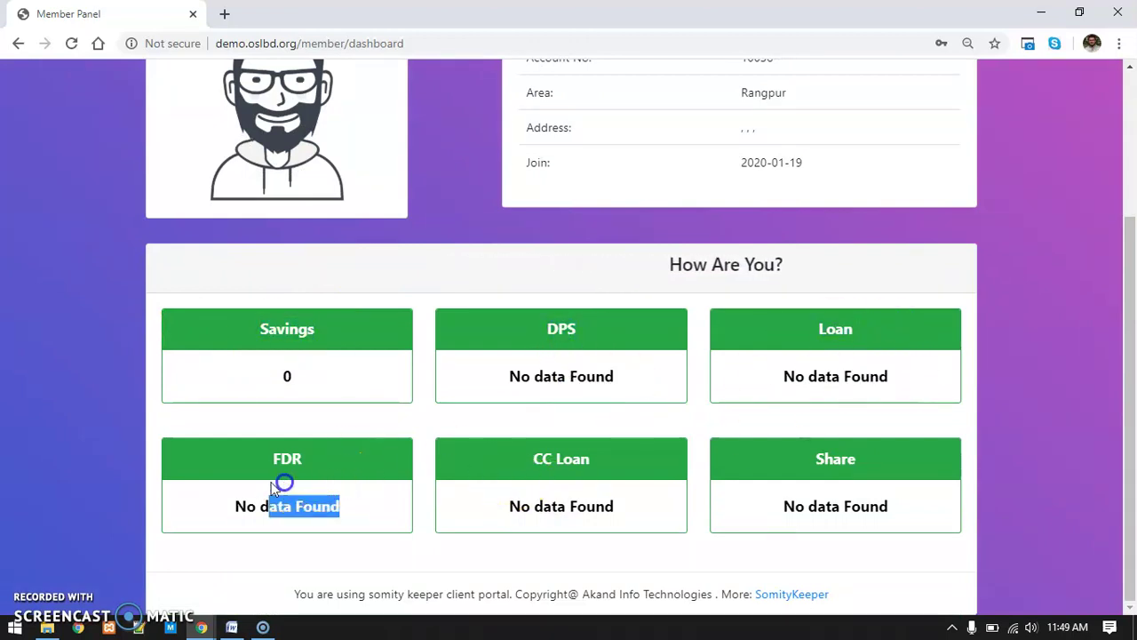
drag(615, 505, 465, 506)
drag(890, 506, 781, 506)
click(55, 451)
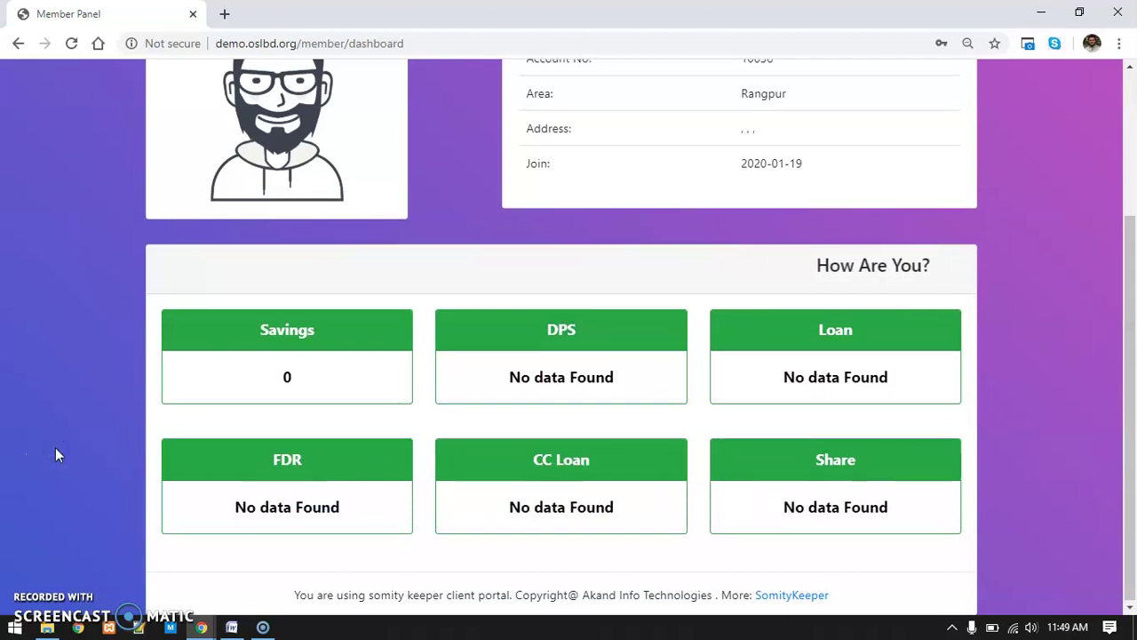
Return to the top of the dashboard and open Chrome's three-dot menu
scroll(55, 447, up, 3)
scroll(641, 337, down, 2)
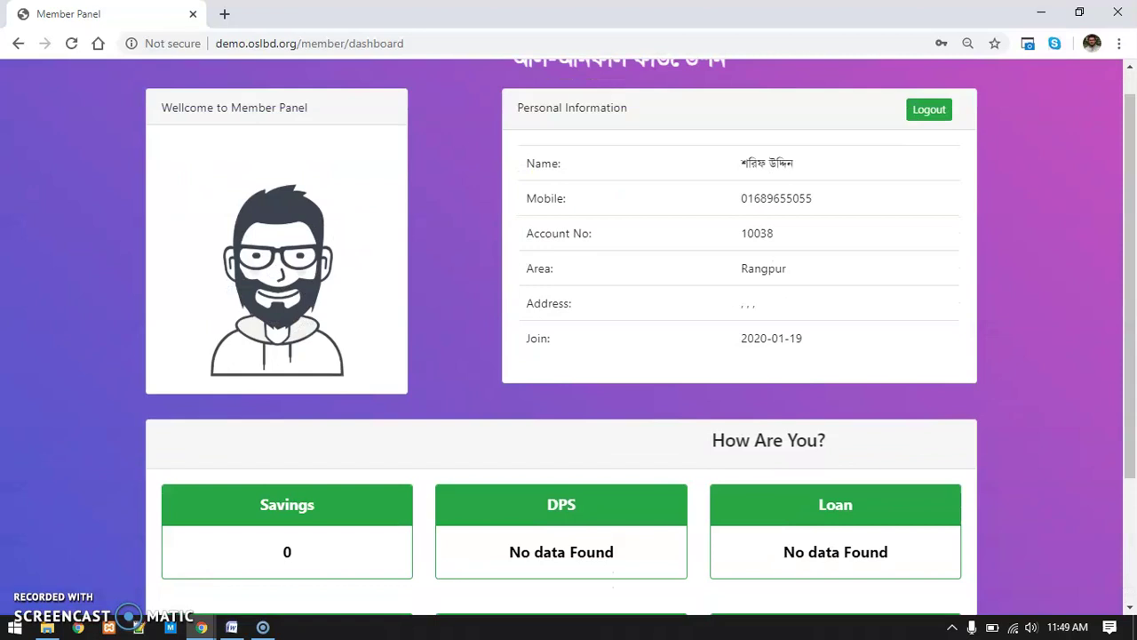
scroll(1068, 101, up, 2)
click(1118, 43)
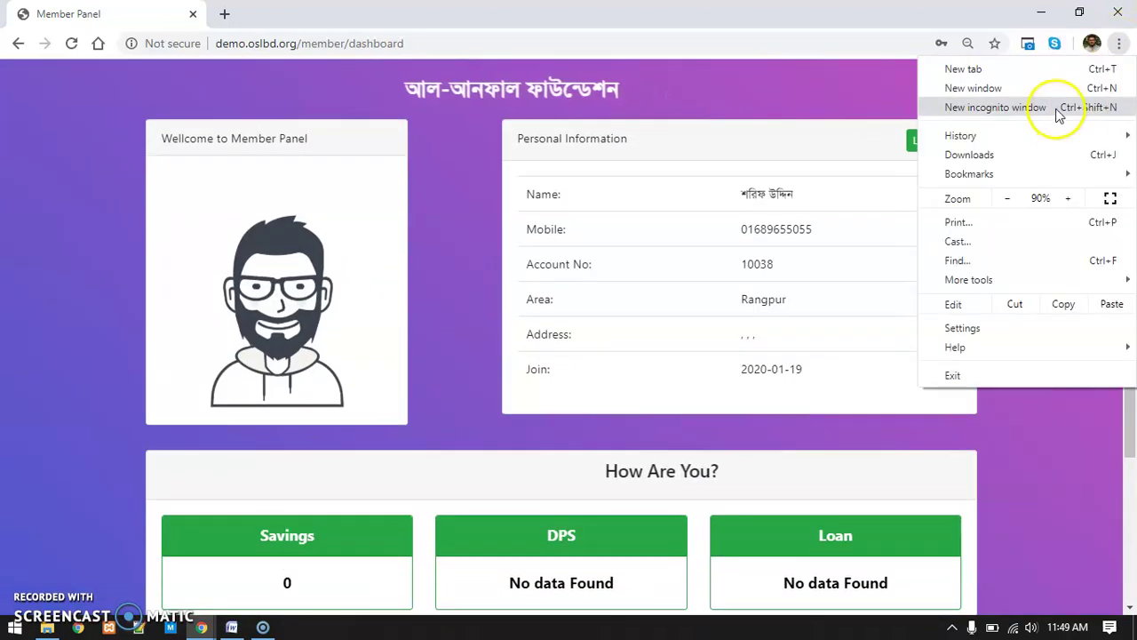
Load demo.oslbd.org in a new incognito window and sign in as admin with the saved 'demo' login
click(1061, 109)
text(demo.o)
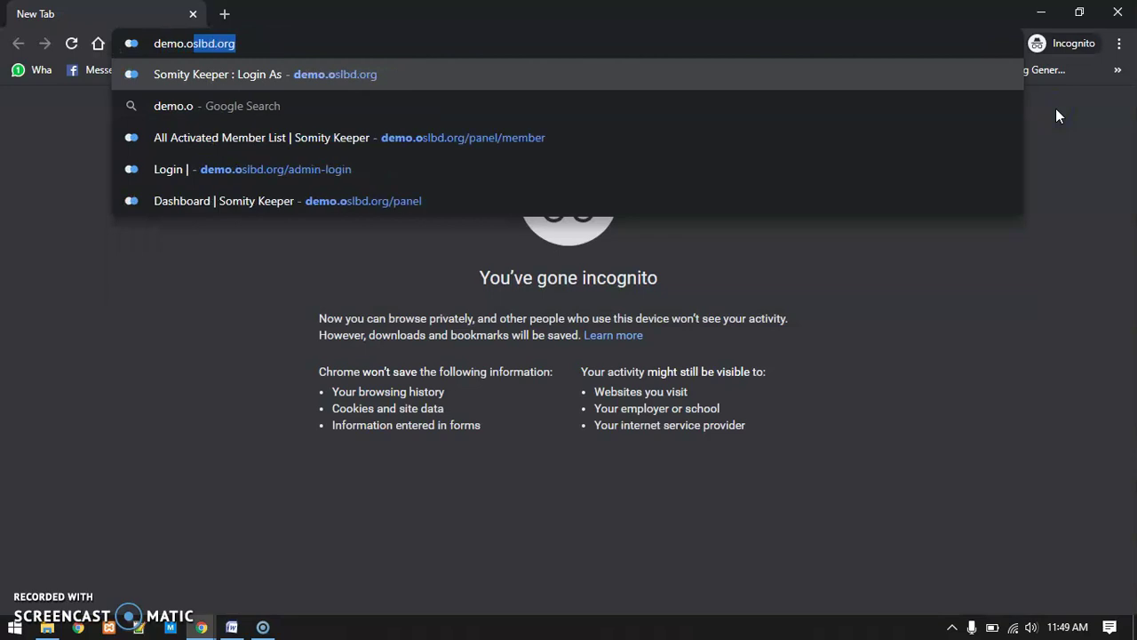
key(Return)
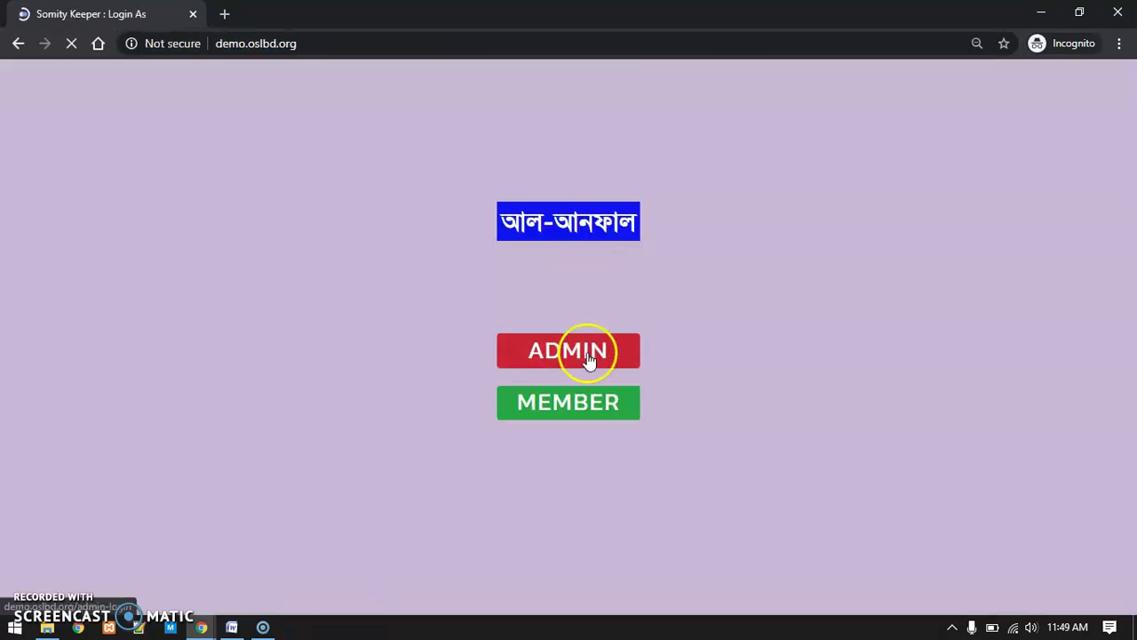
click(588, 356)
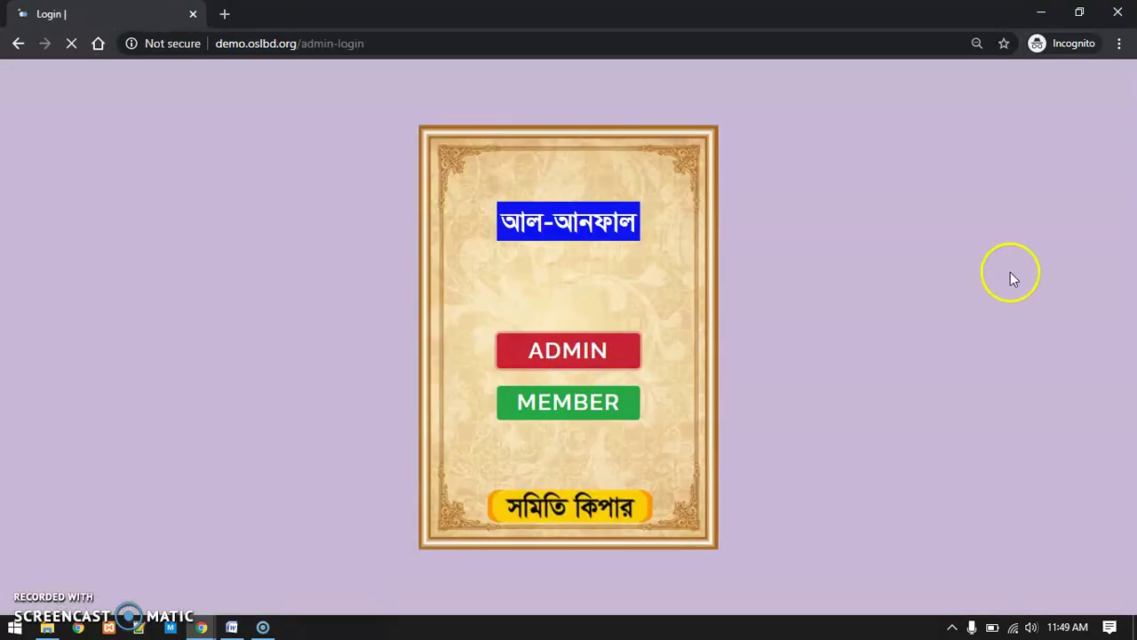
text(de)
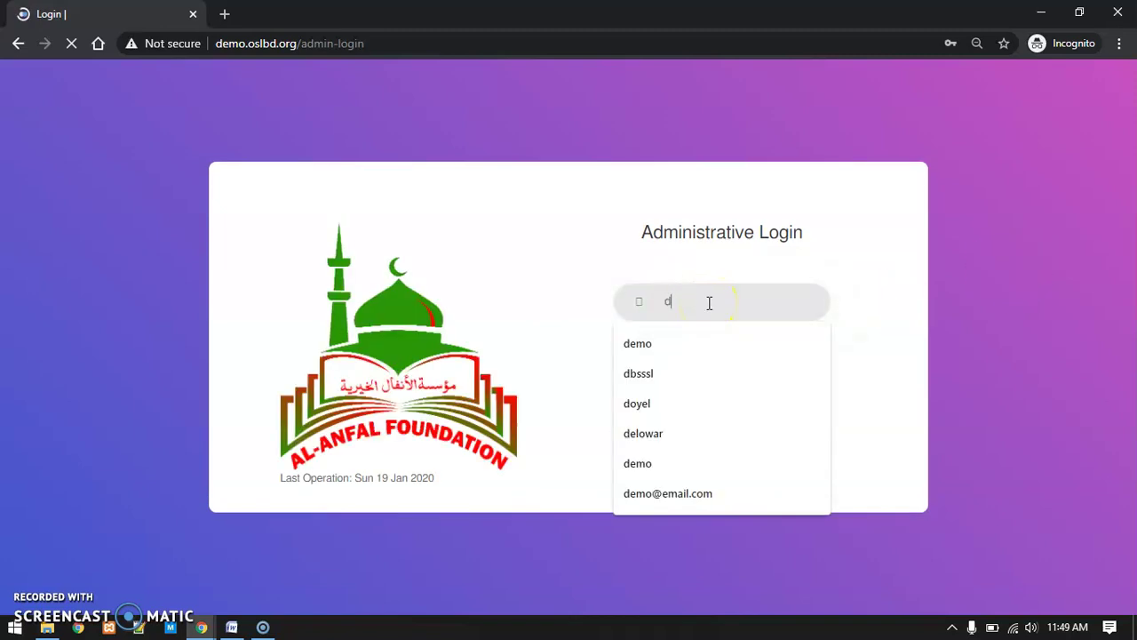
click(690, 340)
click(768, 445)
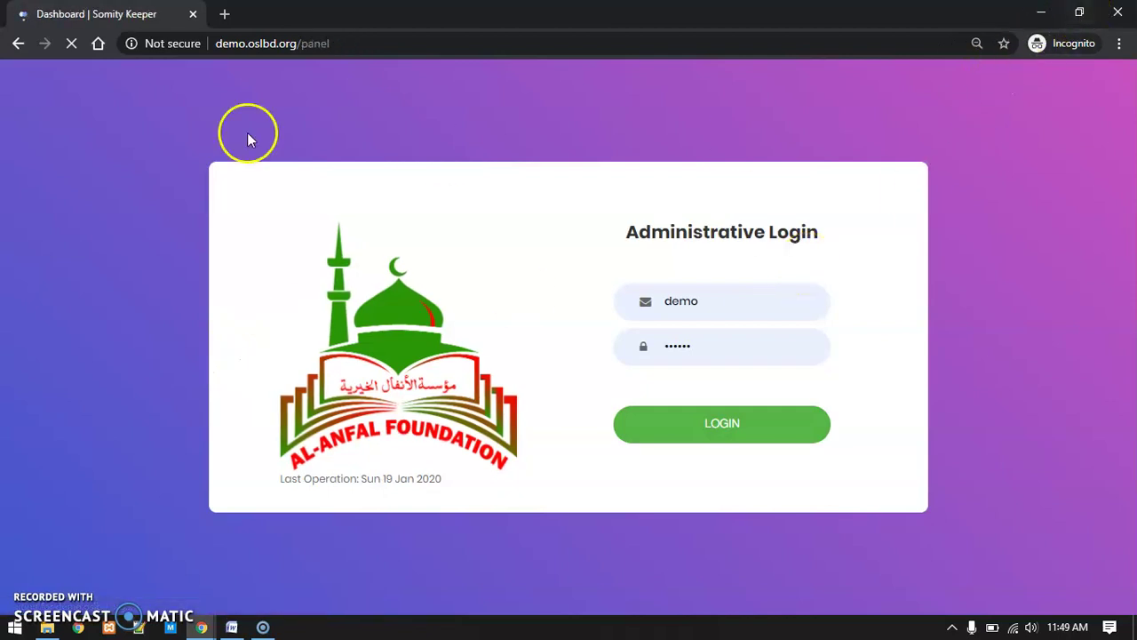
Resize the incognito window so the admin dashboard fills the screen
click(1080, 14)
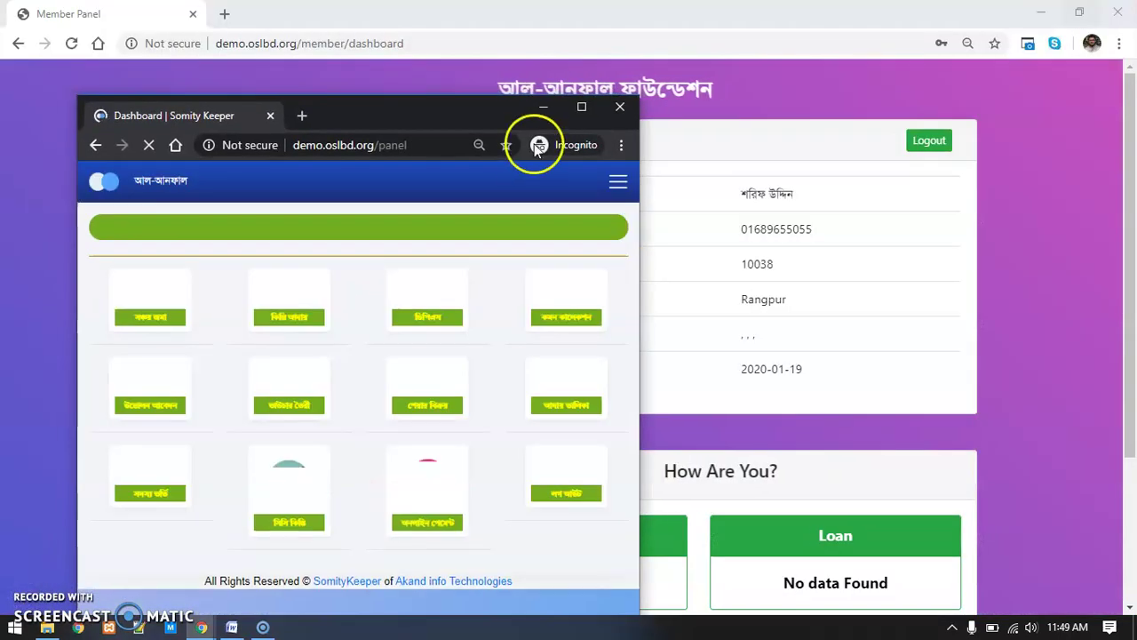
drag(400, 96, 407, 27)
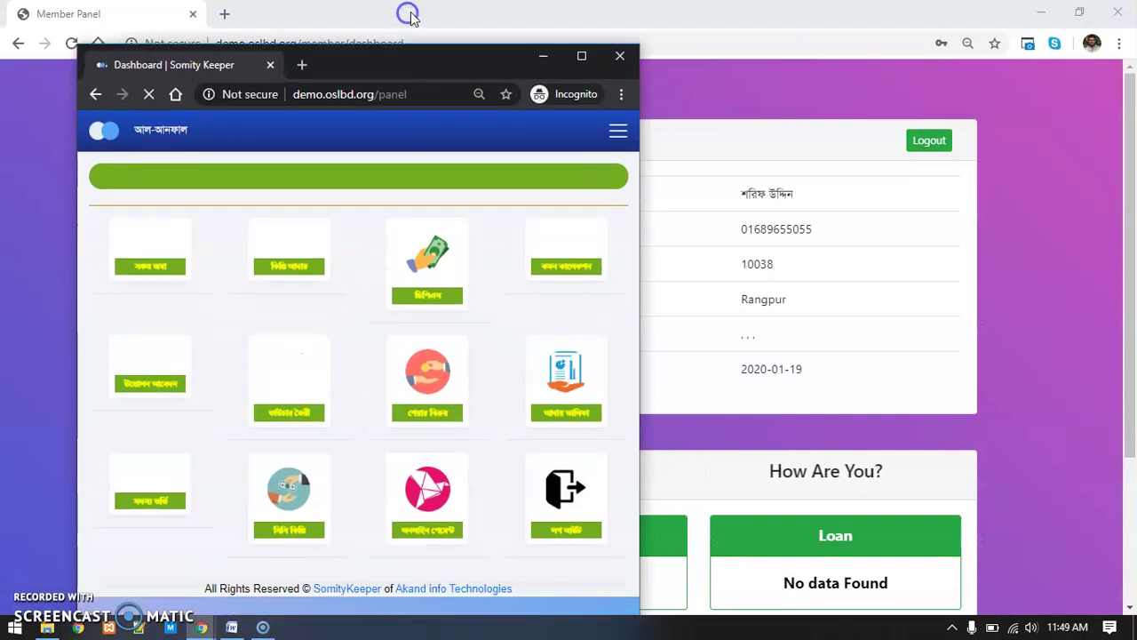
click(583, 51)
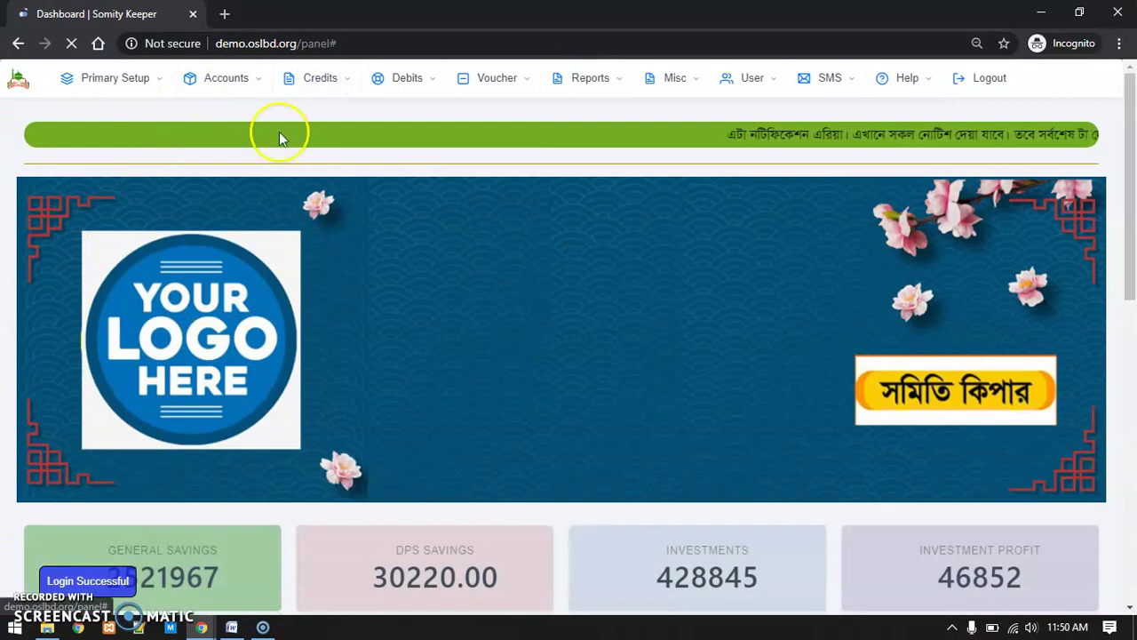
Open Credits > Deposit to General AC and look up the member's account number
click(29, 80)
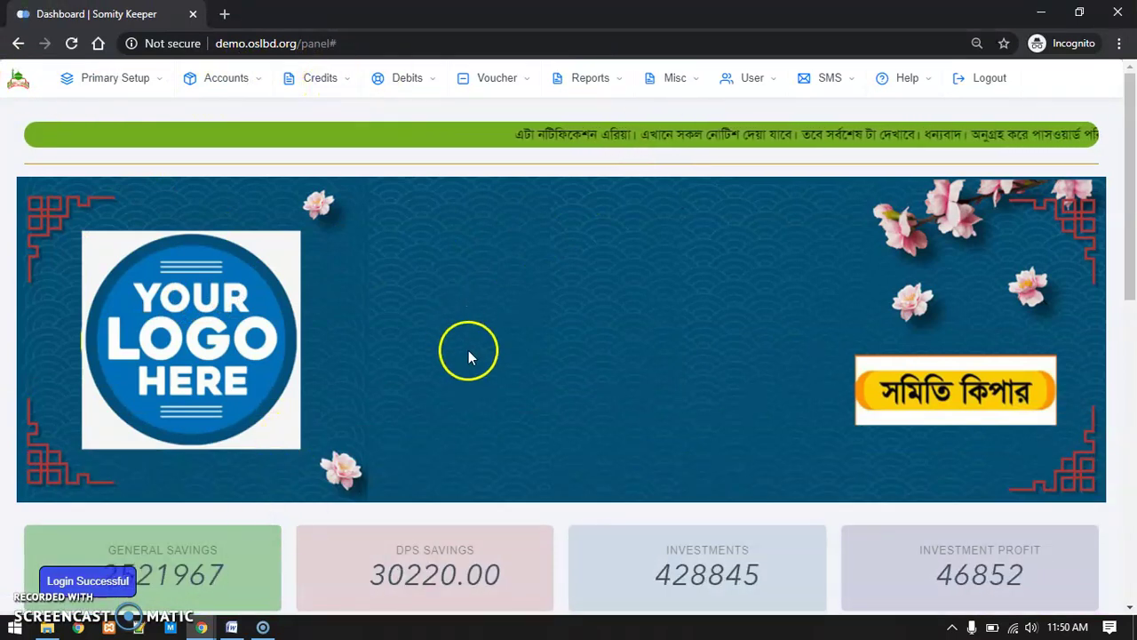
click(323, 78)
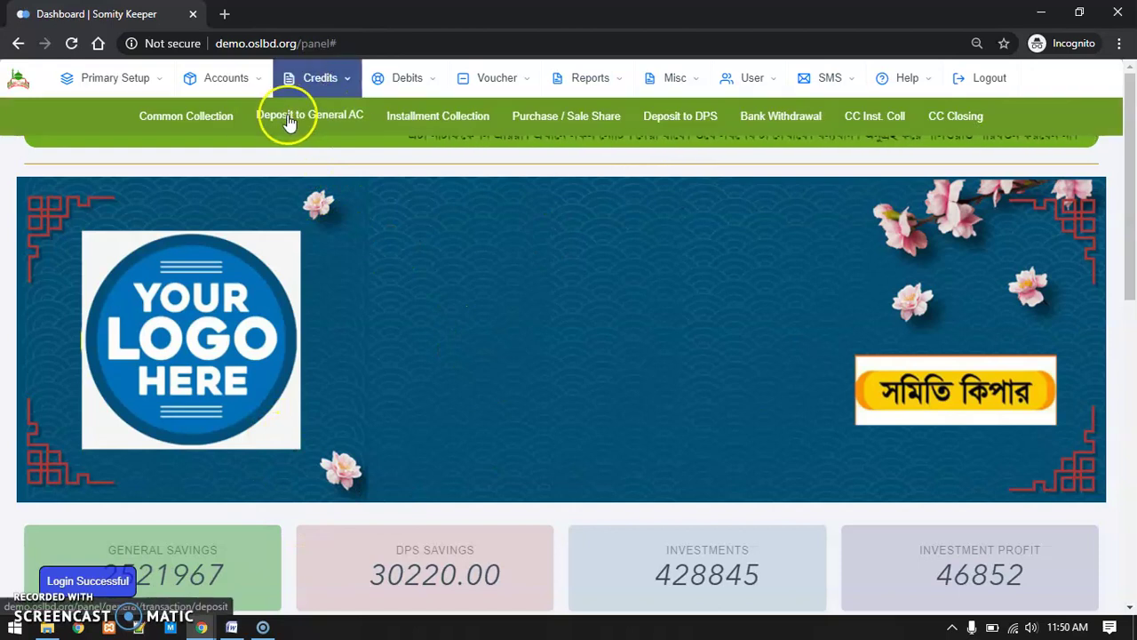
click(341, 128)
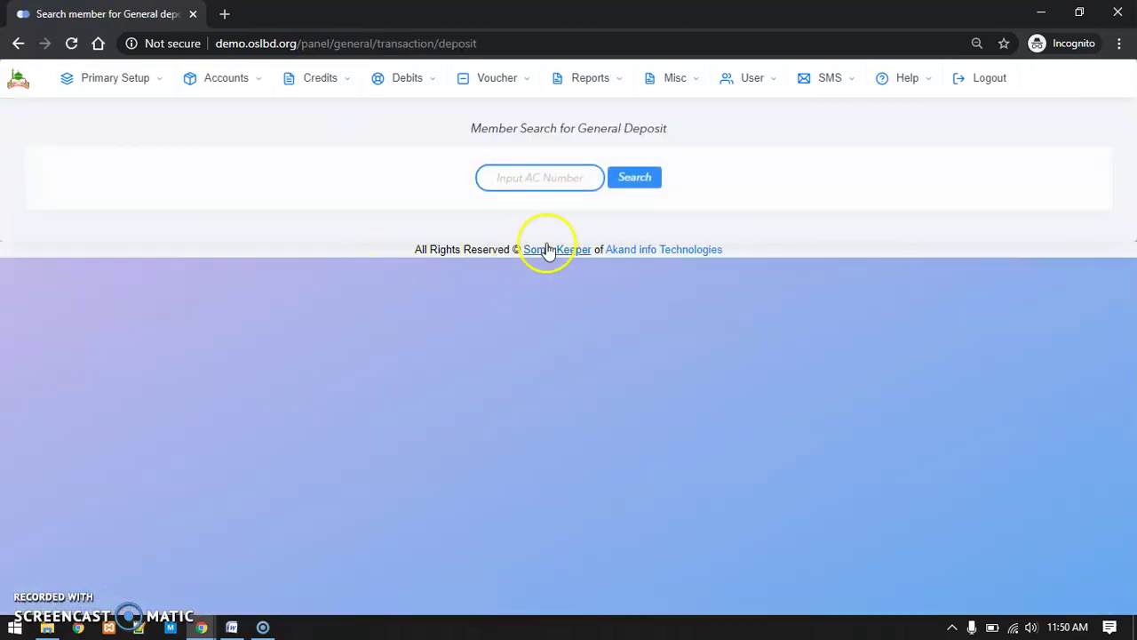
text(1)
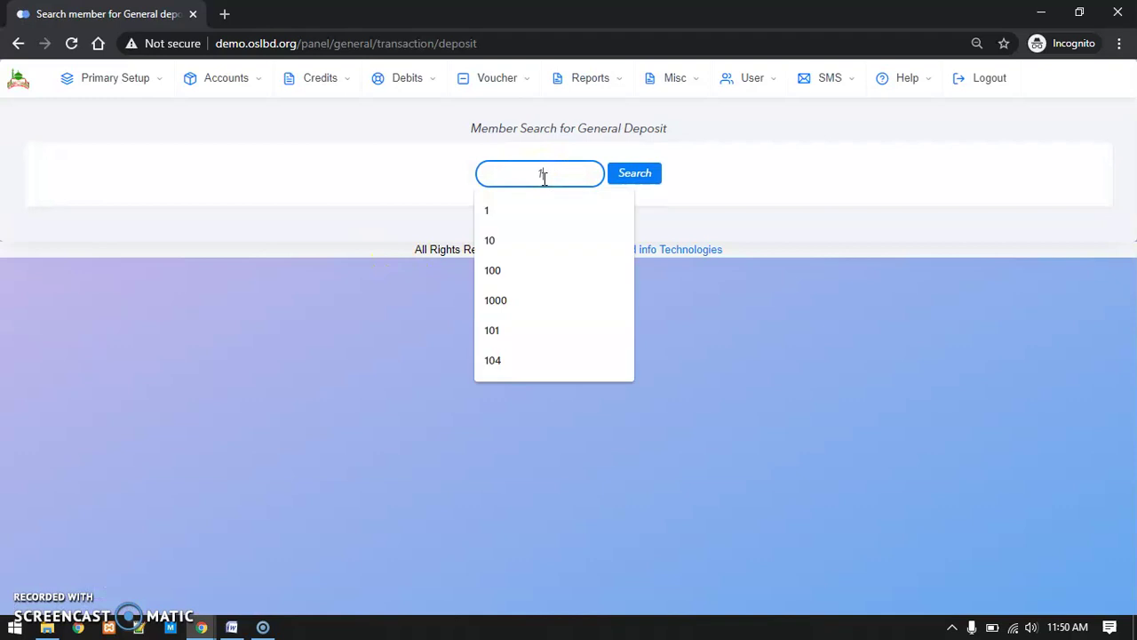
text(0035)
click(559, 172)
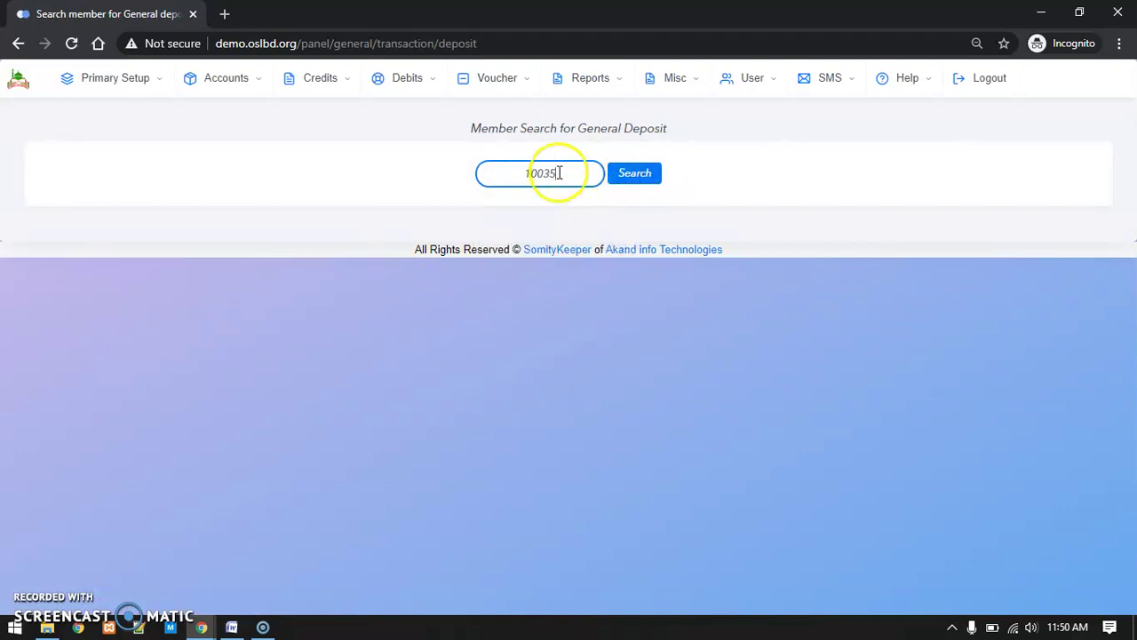
click(643, 174)
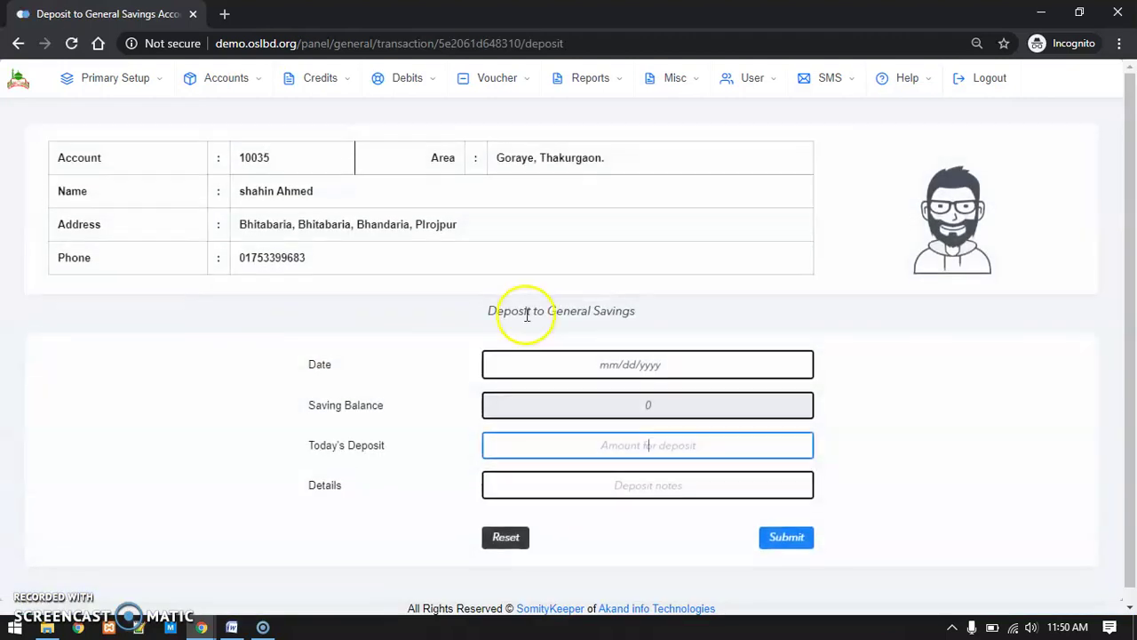
Deposit 50000 into the account's general savings and reload the Member Panel to check savings
scroll(560, 356, down, 1)
text(50000)
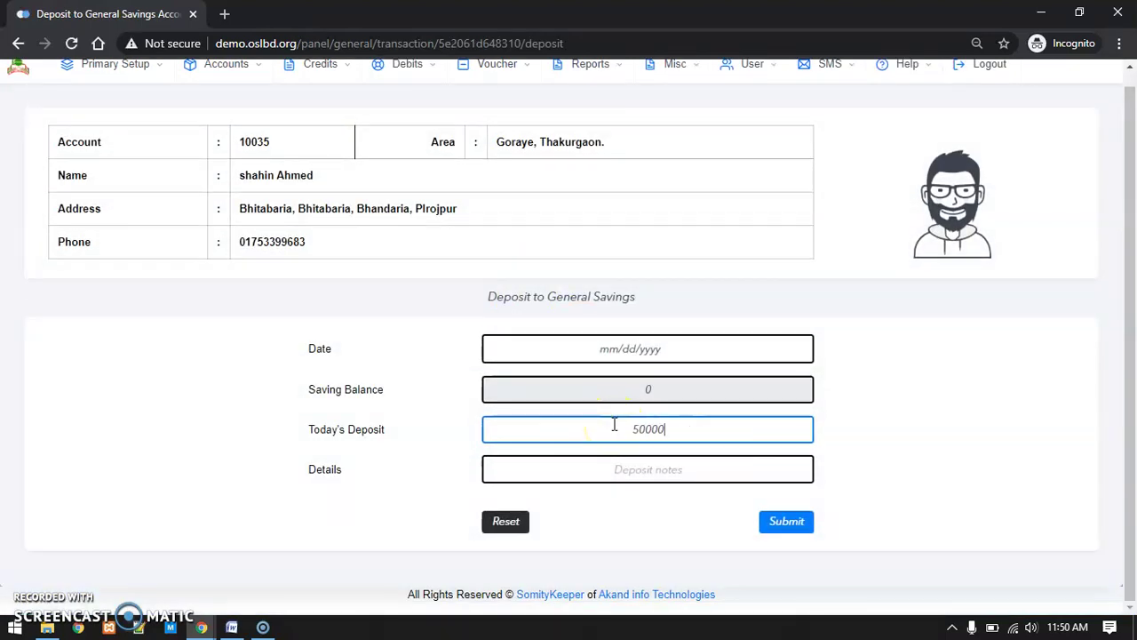
key(Return)
key(Return)
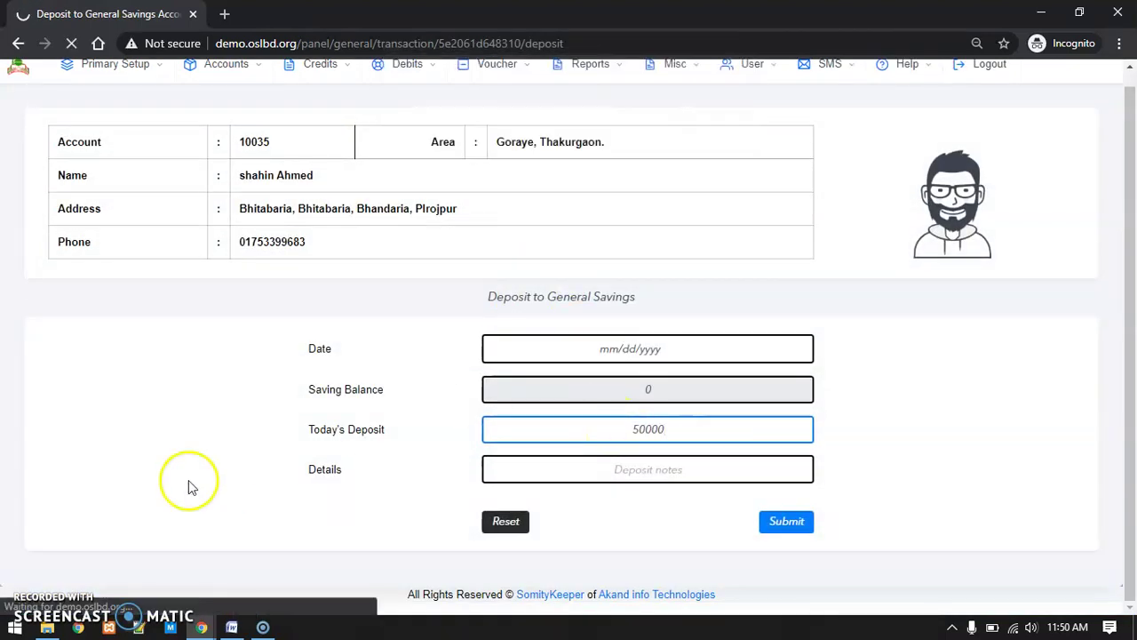
mouse_move(202, 627)
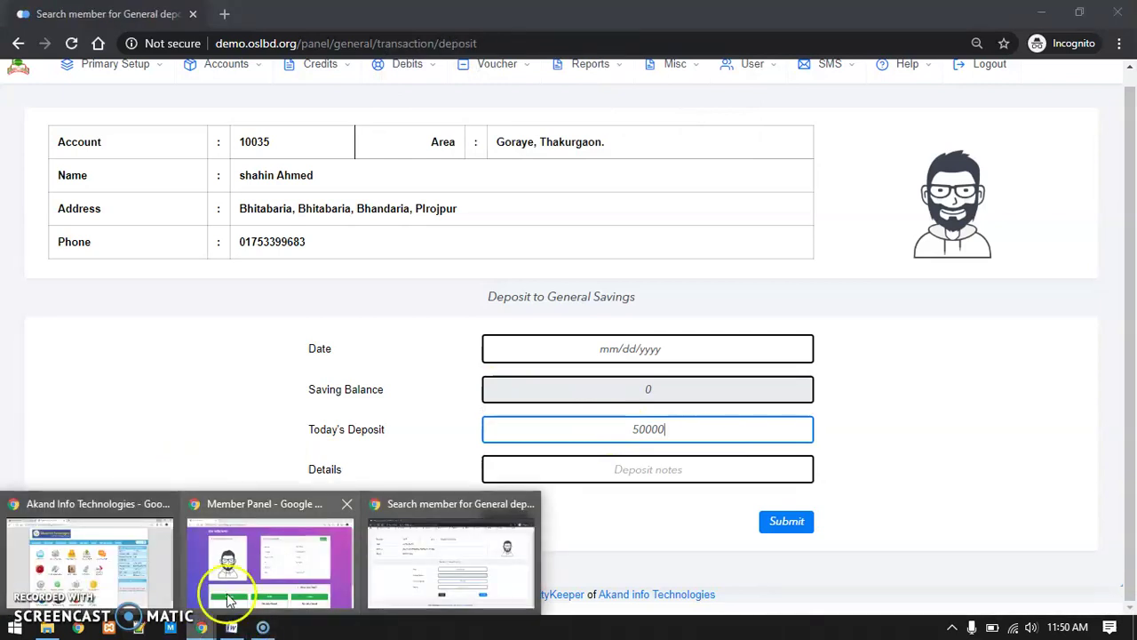
click(264, 579)
click(71, 42)
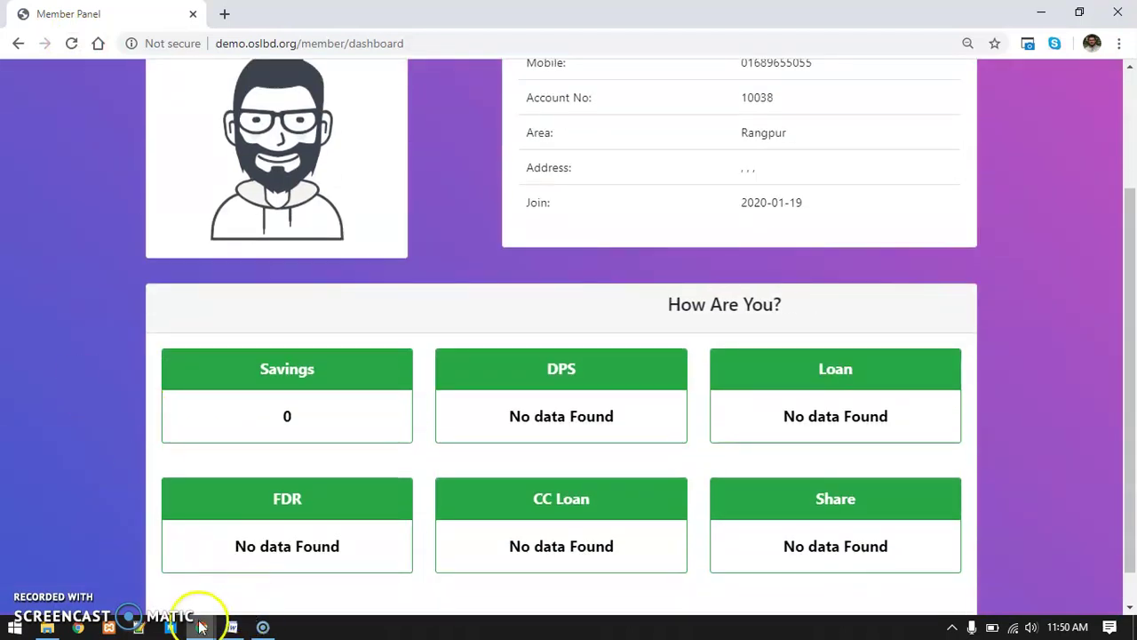
Search the same account again in the admin window and reopen its deposit form
mouse_move(202, 627)
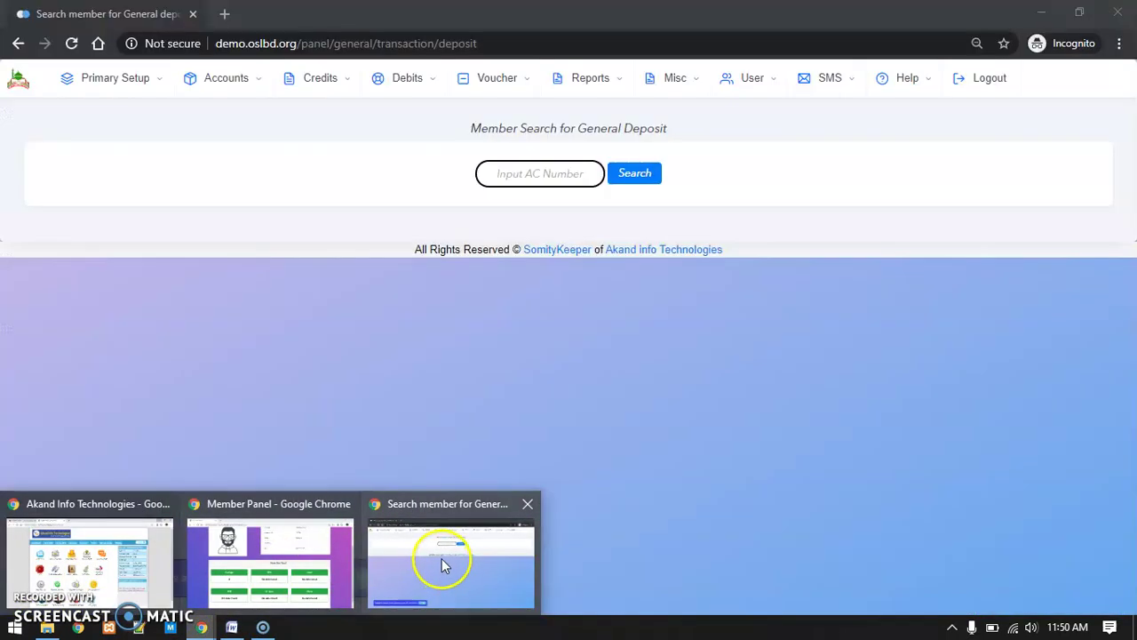
click(442, 558)
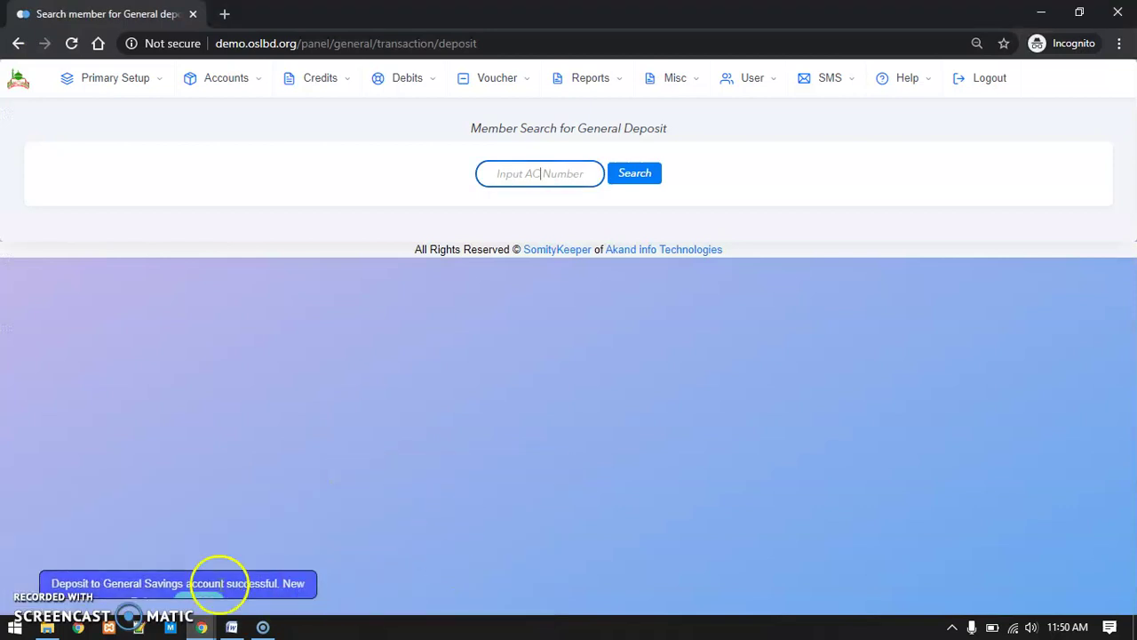
click(536, 172)
click(579, 204)
click(612, 178)
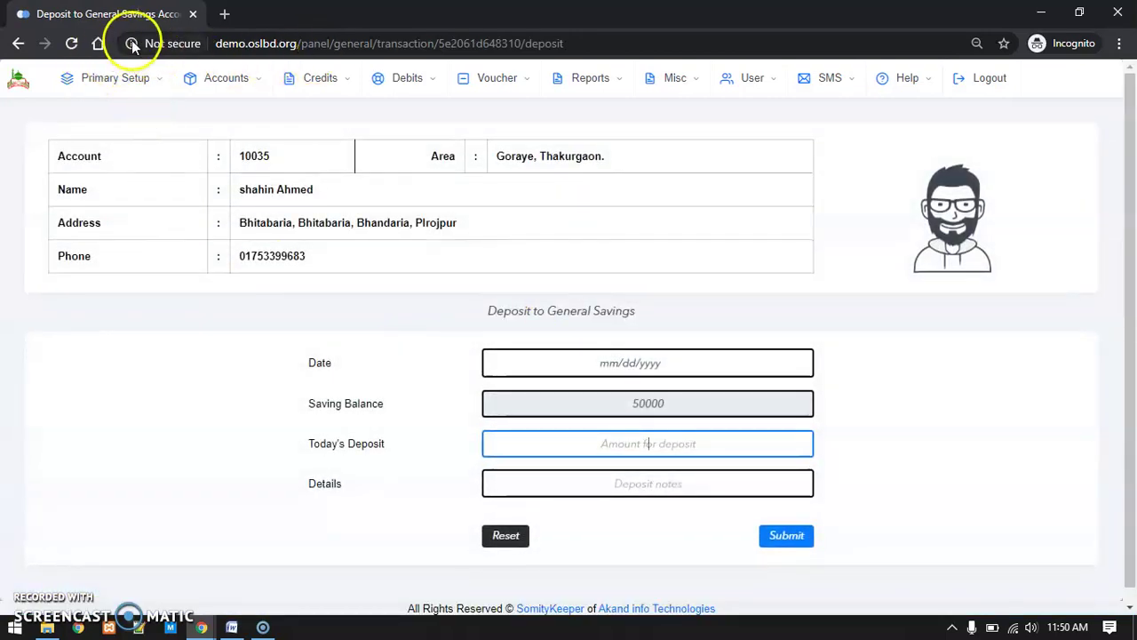
Switch the search to the new member's account, deposit 5000, and reload the Member Panel
click(22, 44)
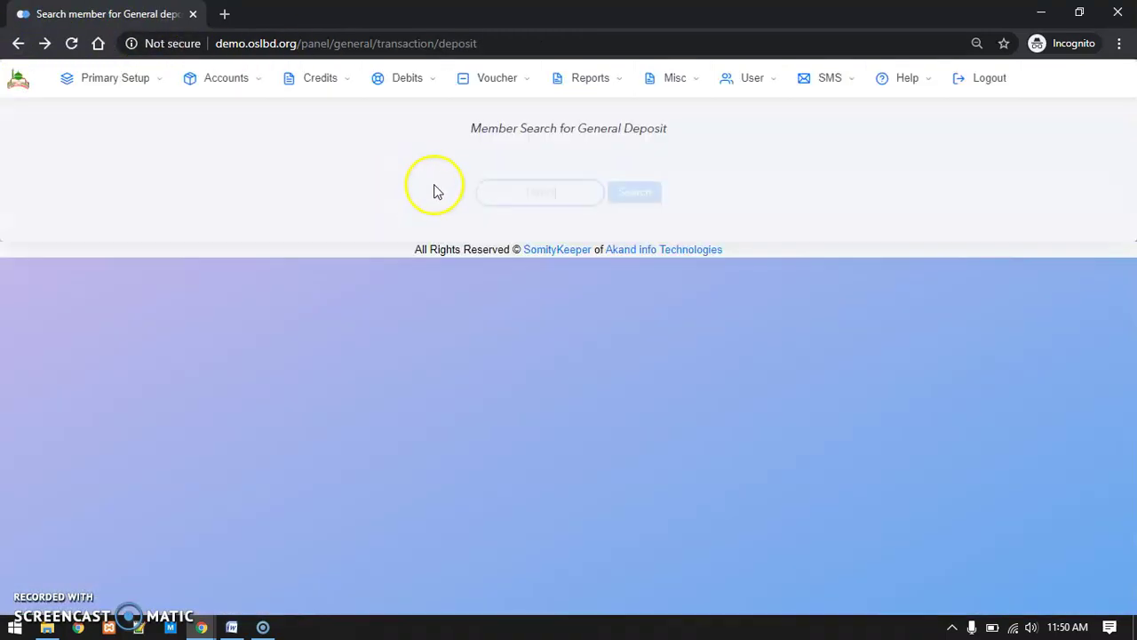
click(550, 172)
key(BackSpace)
text(8)
click(632, 174)
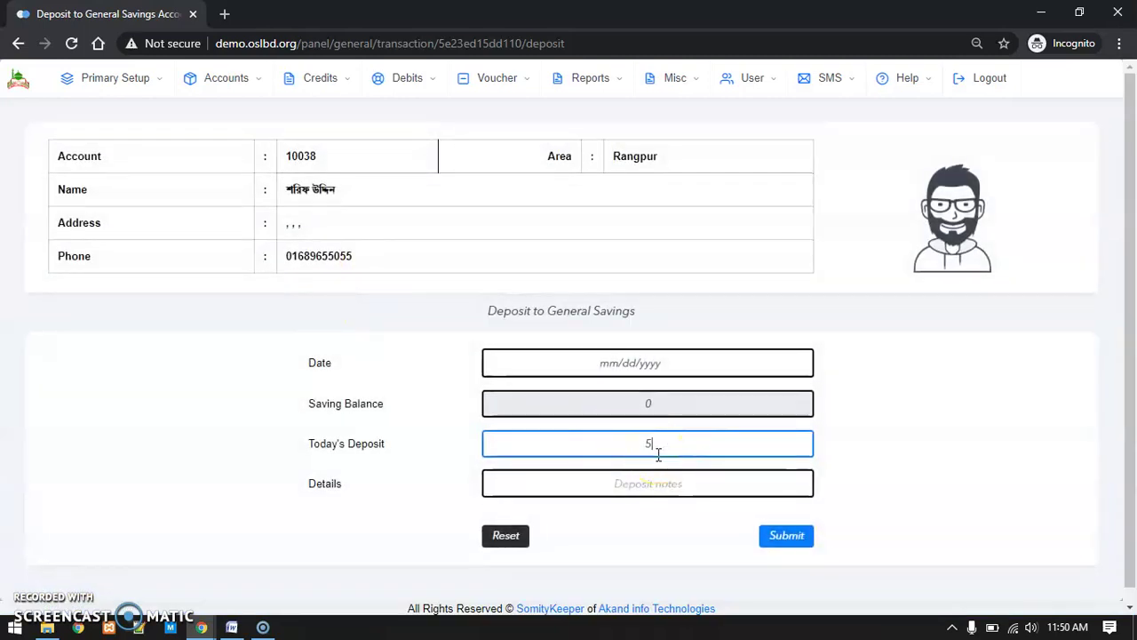
key(Return)
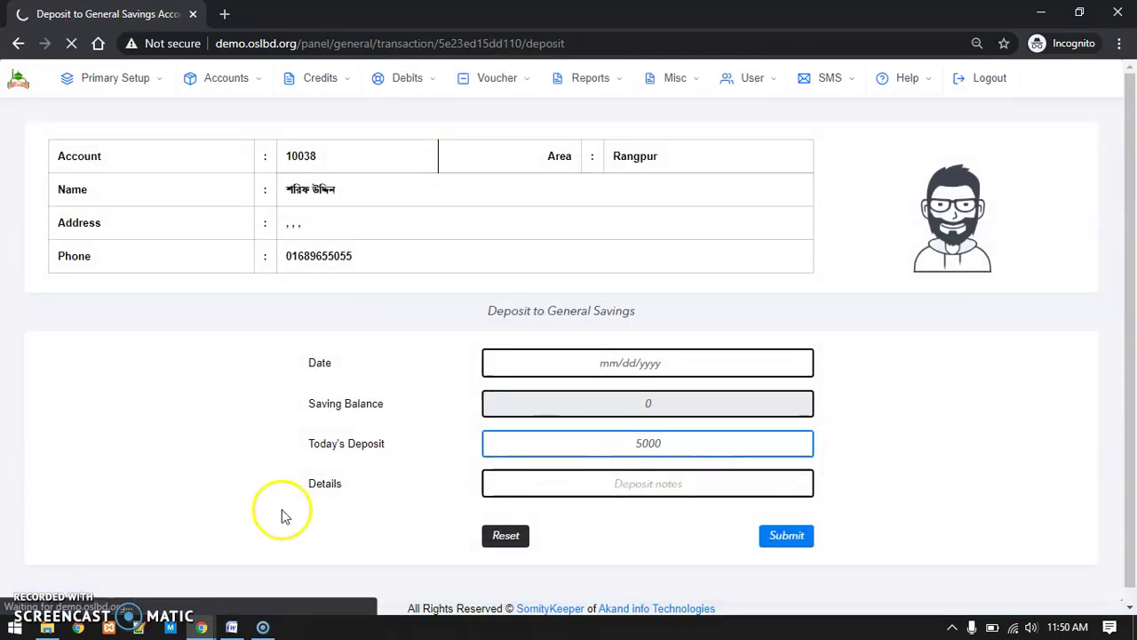
mouse_move(199, 629)
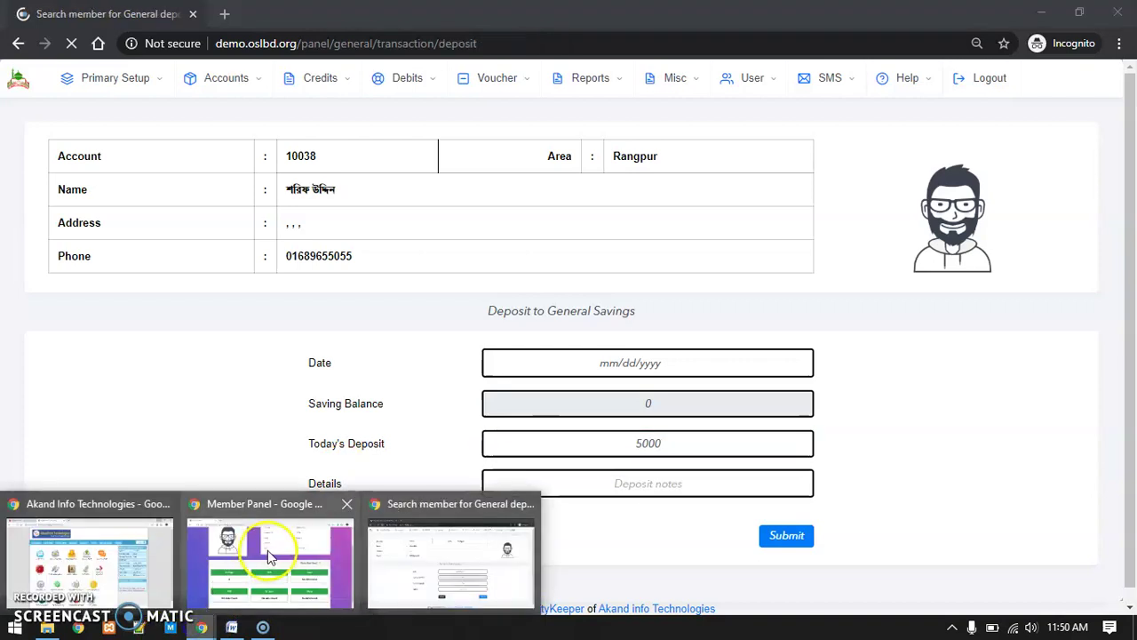
click(258, 557)
click(70, 49)
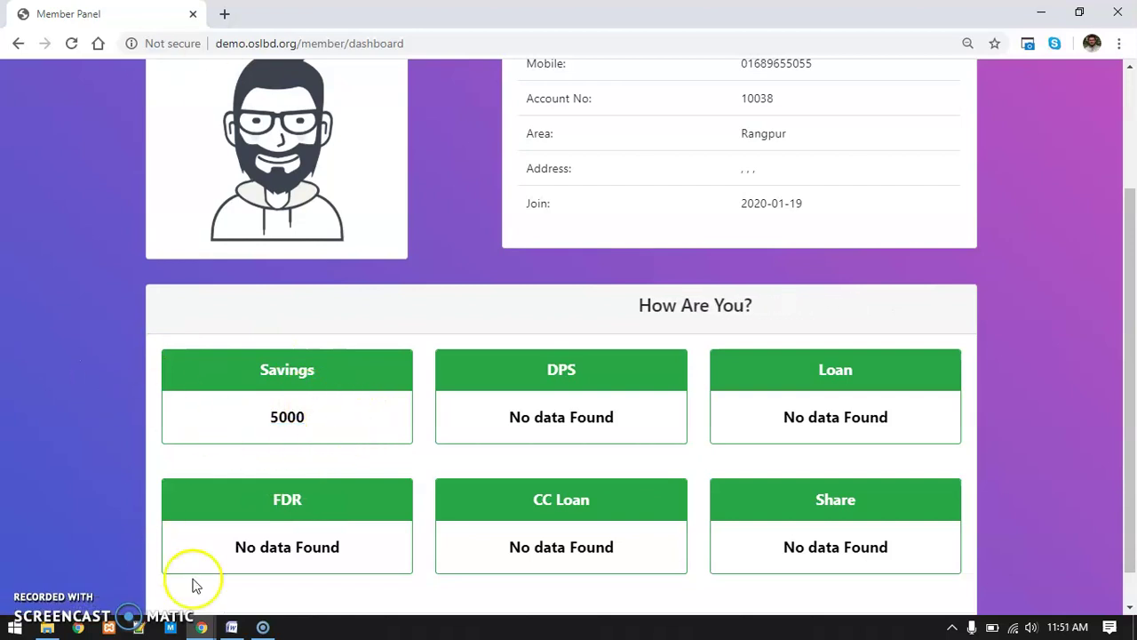
Deposit another 10000 to that account and refresh the Member Panel to show 15000 savings
mouse_move(199, 626)
click(456, 577)
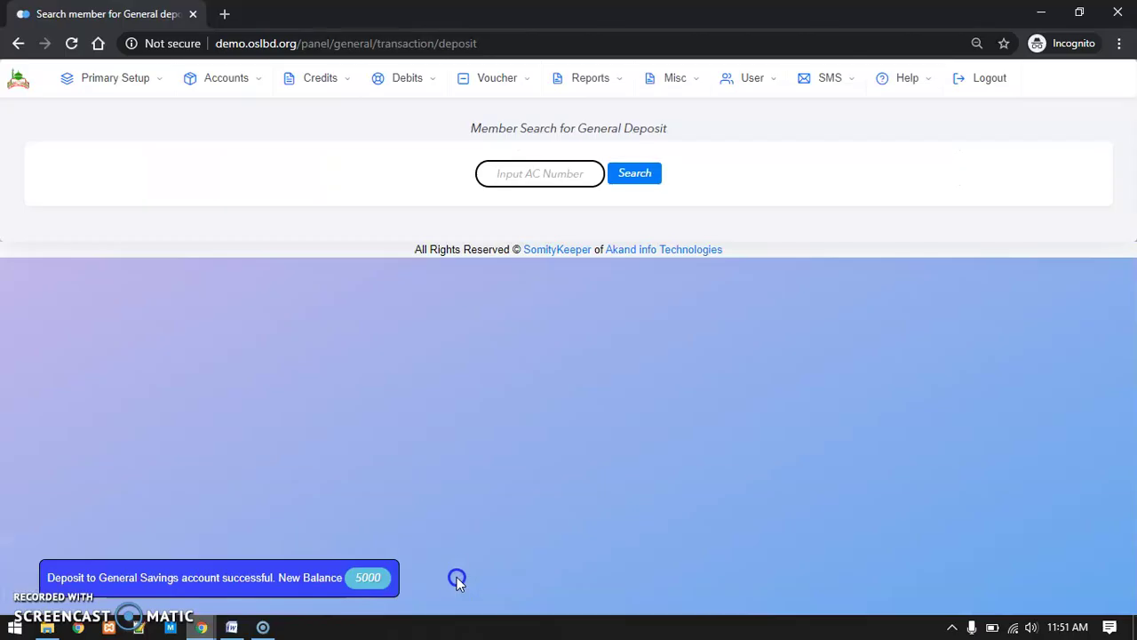
text(10038)
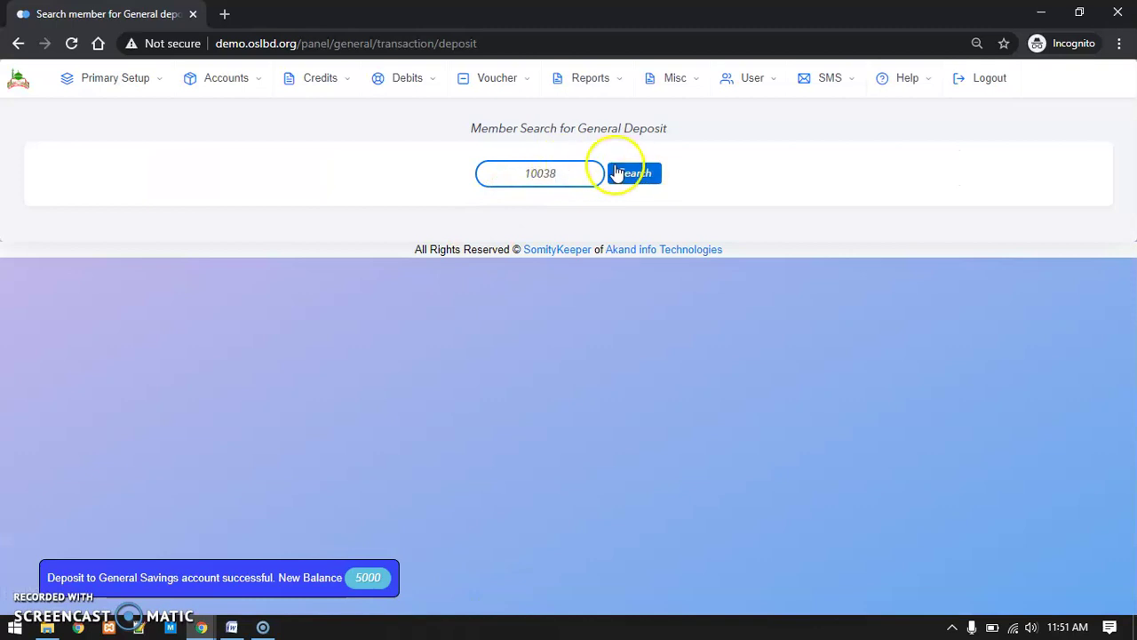
click(622, 173)
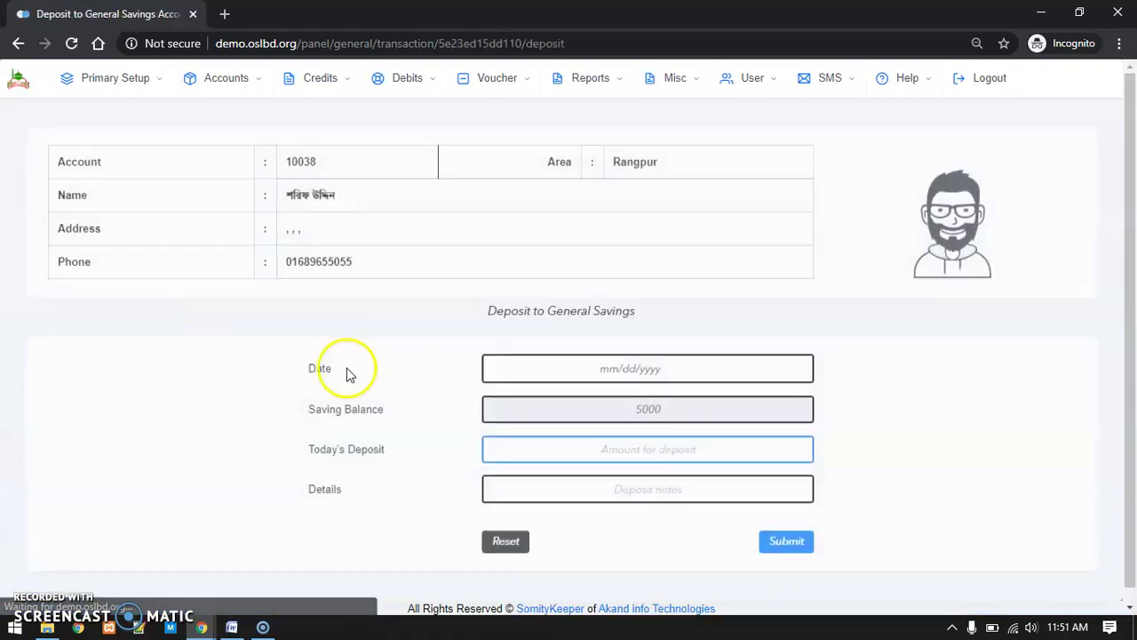
text(10)
key(Return)
key(Return)
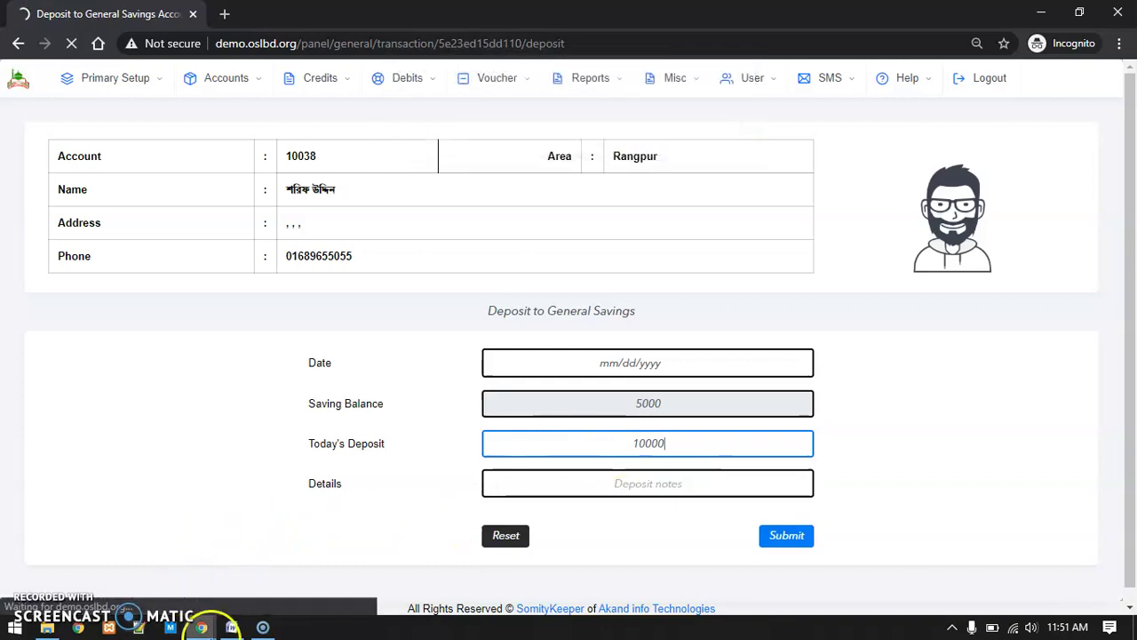
mouse_move(203, 627)
click(276, 564)
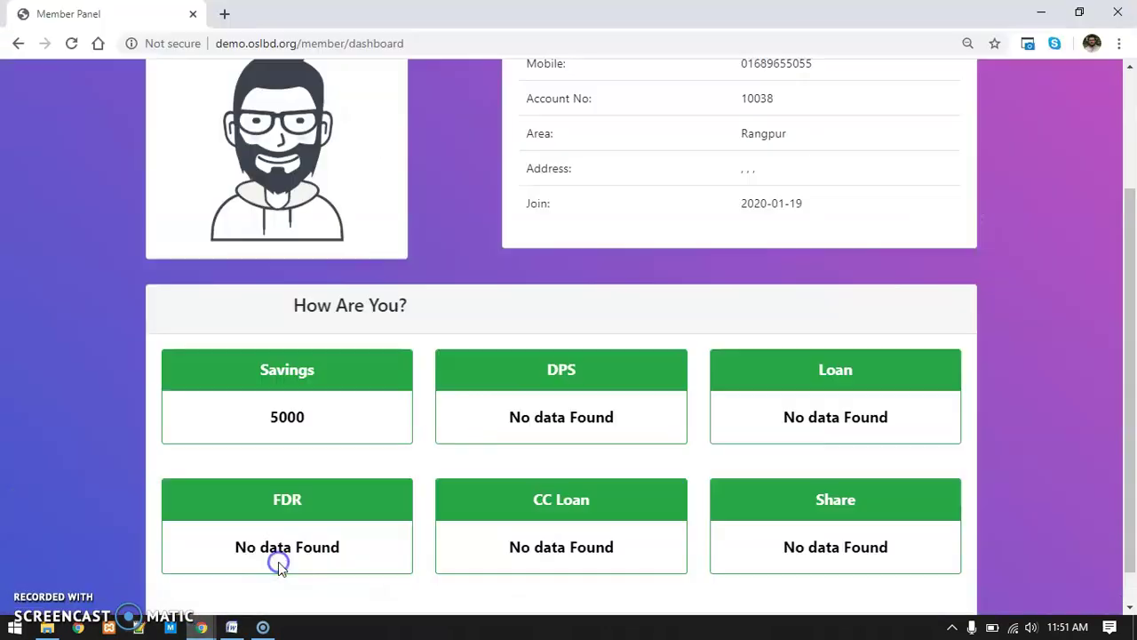
click(72, 42)
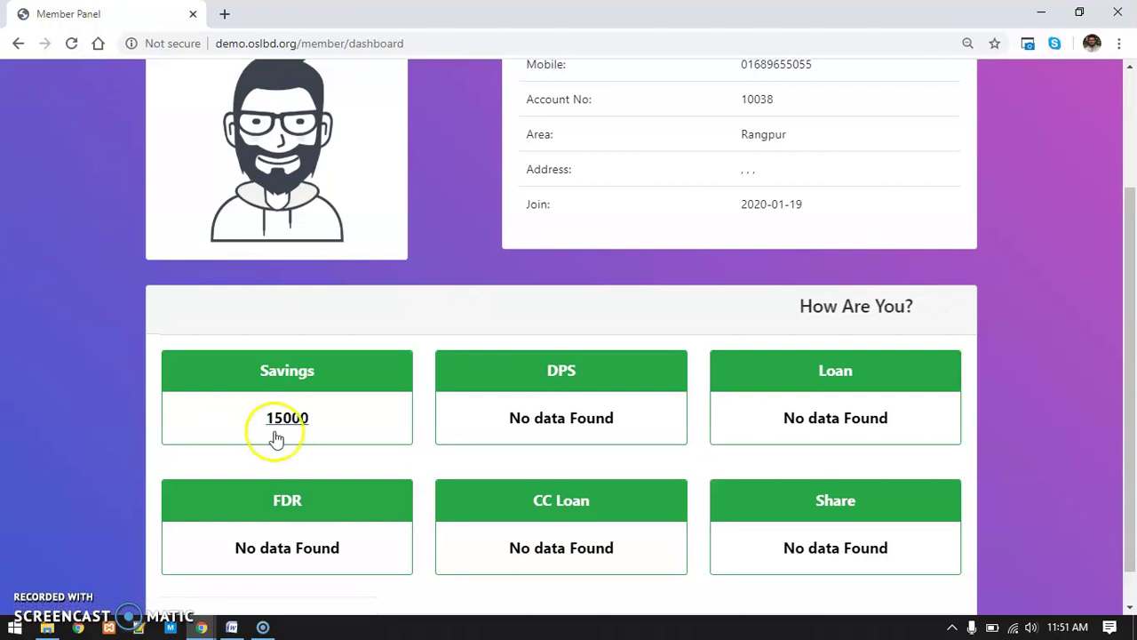
click(306, 426)
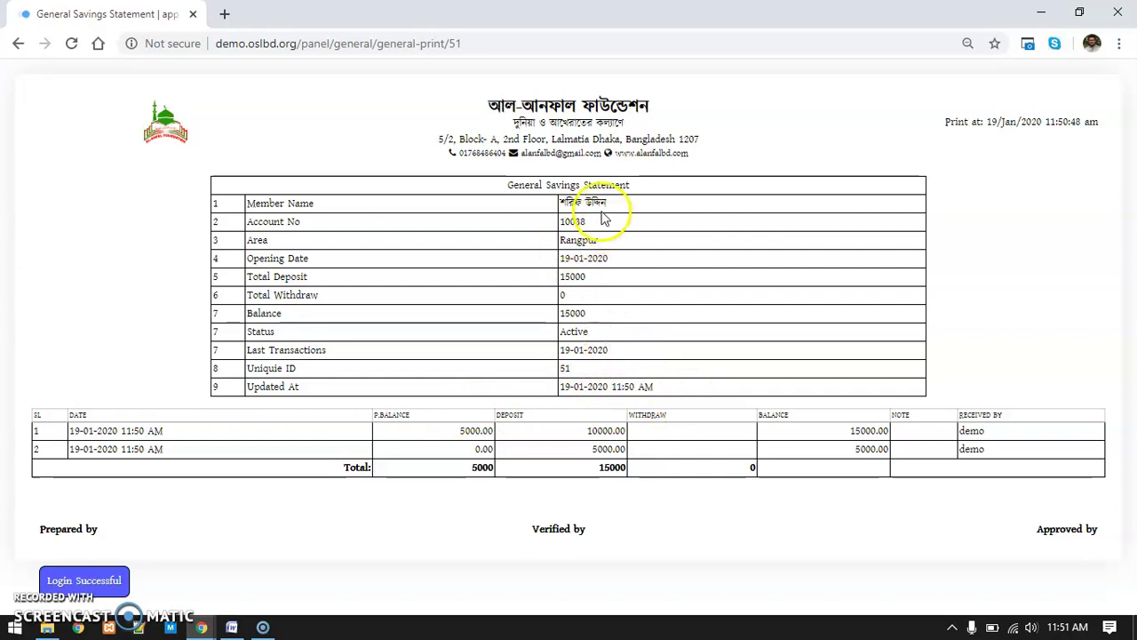
click(561, 240)
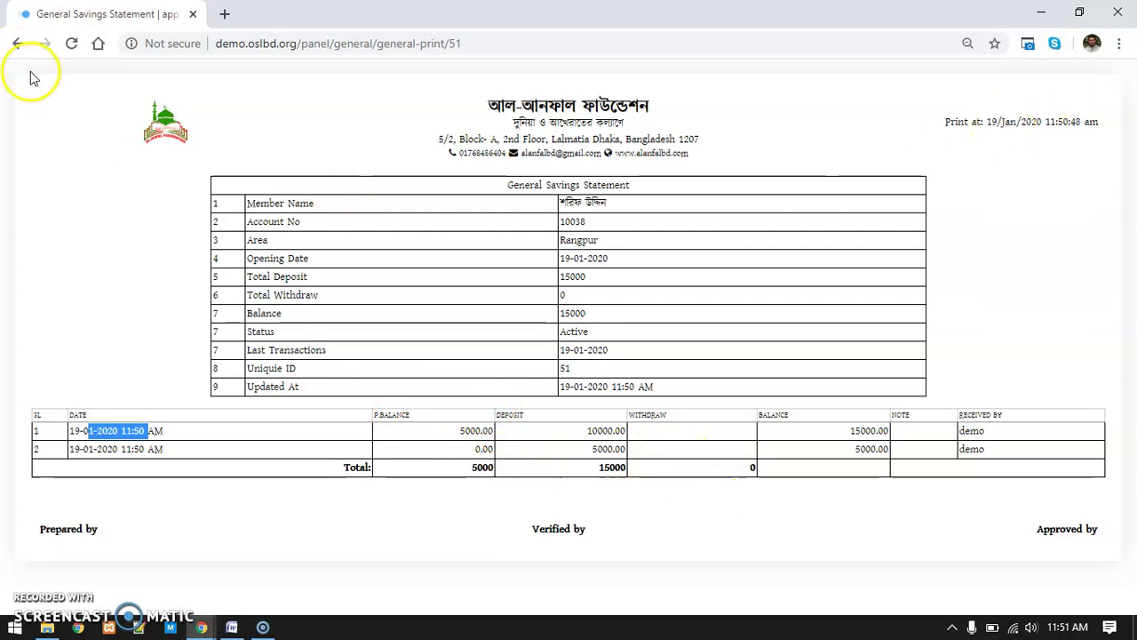
click(18, 44)
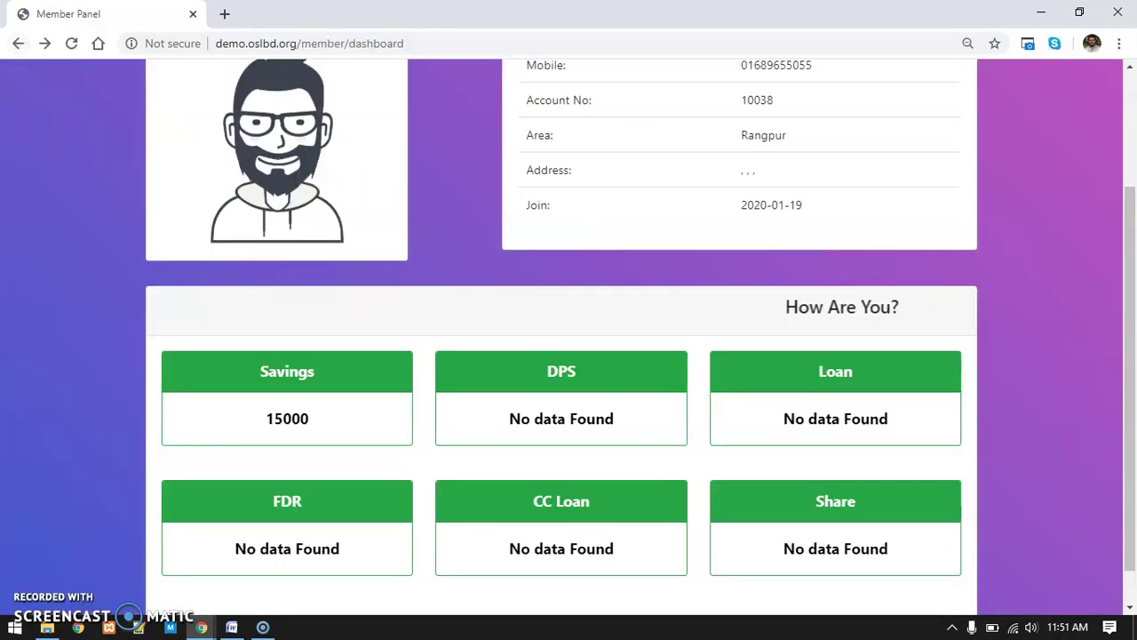
scroll(166, 482, down, 1)
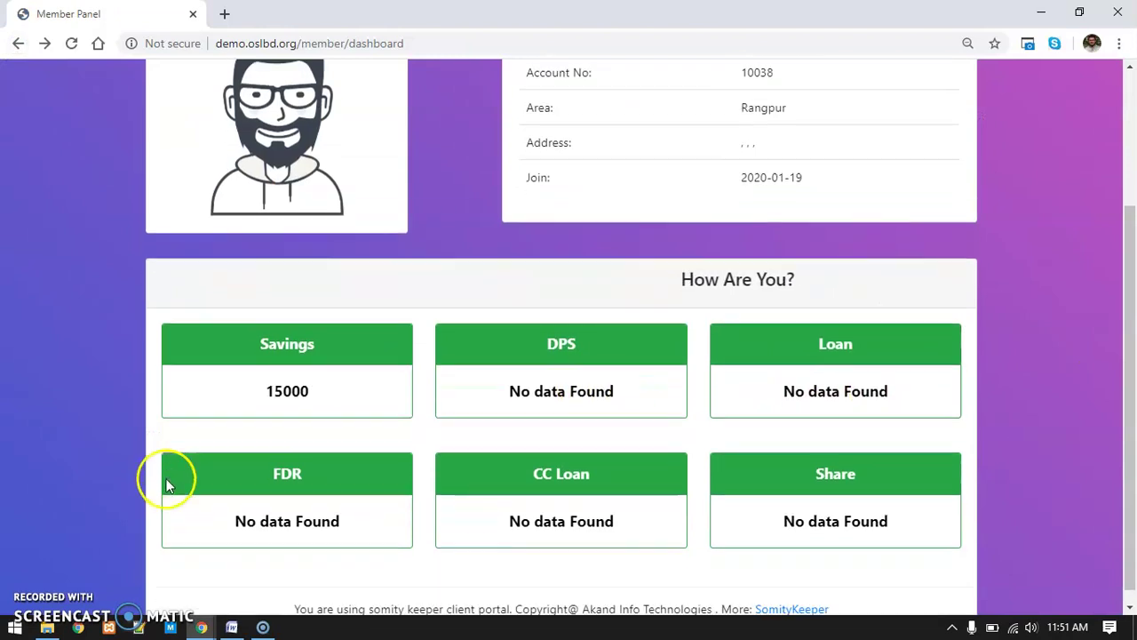
scroll(968, 449, up, 1)
scroll(969, 449, up, 2)
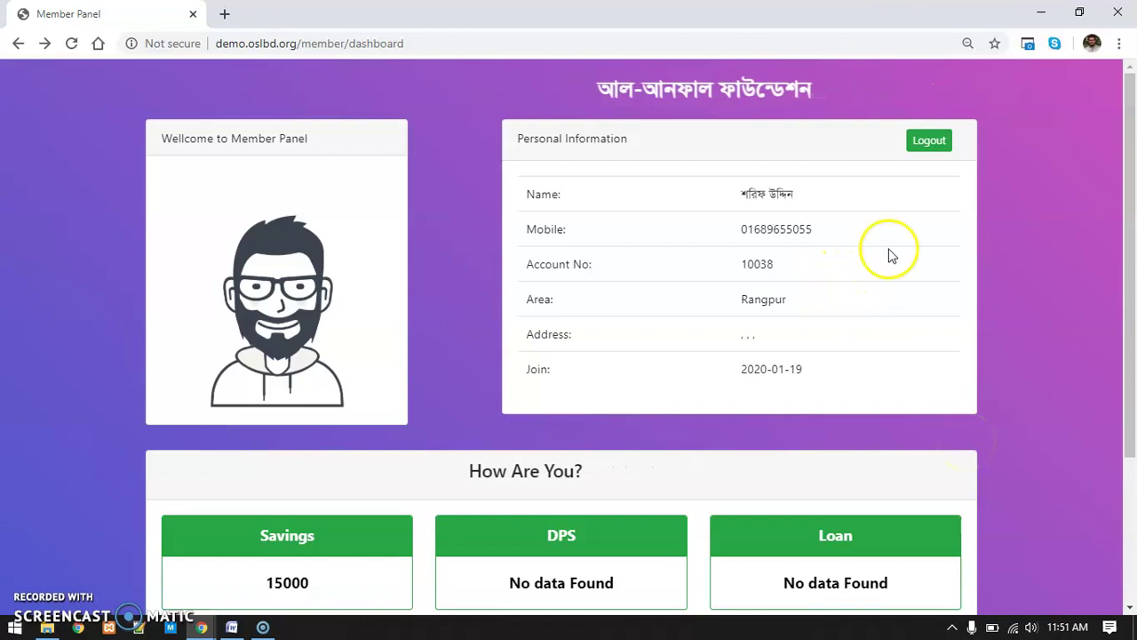
Log the member out and close the member login window, back to the admin deposit search
click(930, 142)
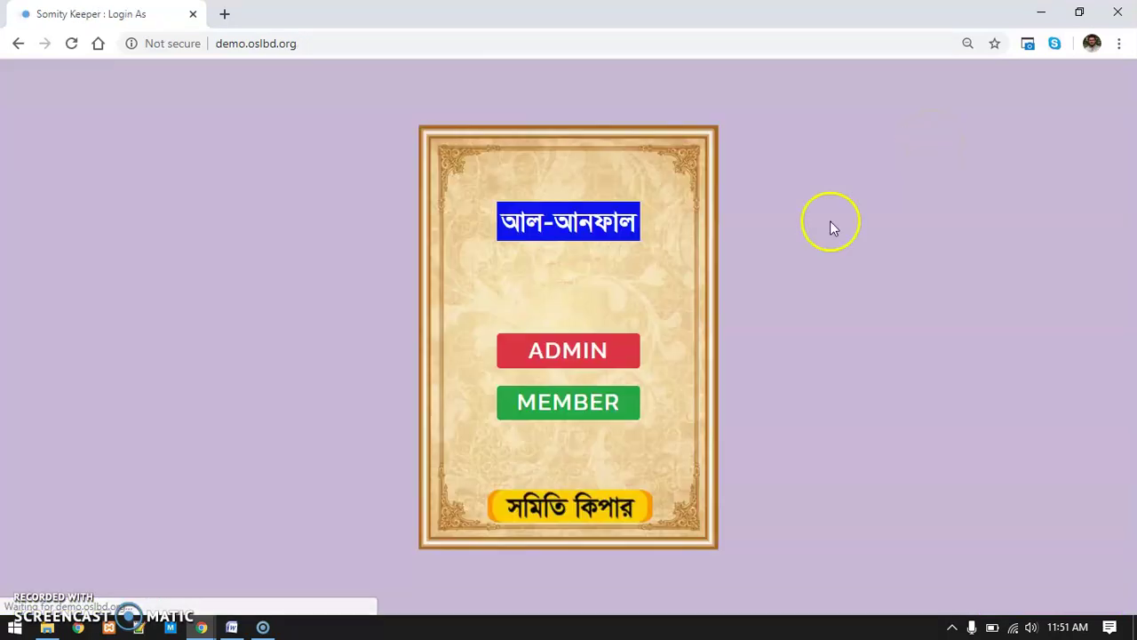
click(1079, 12)
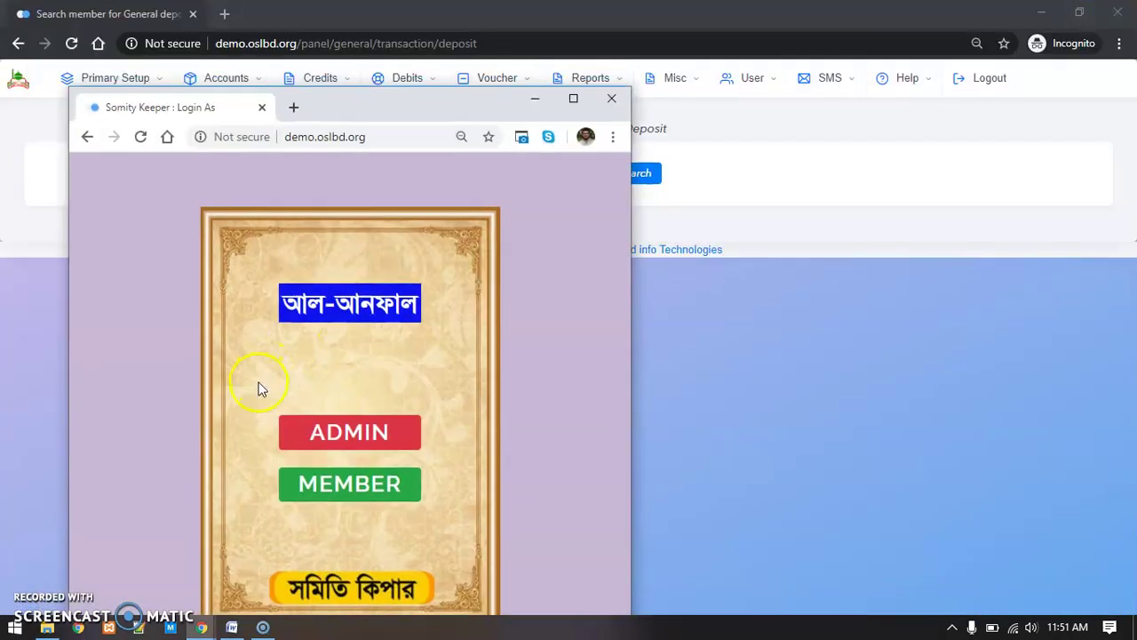
click(369, 488)
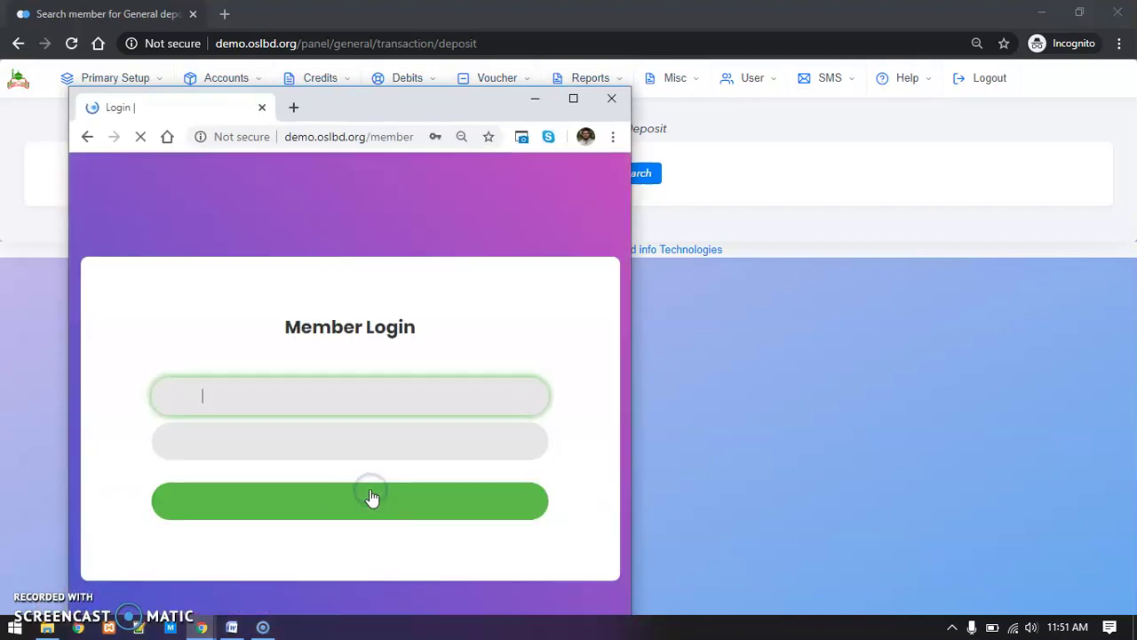
click(309, 402)
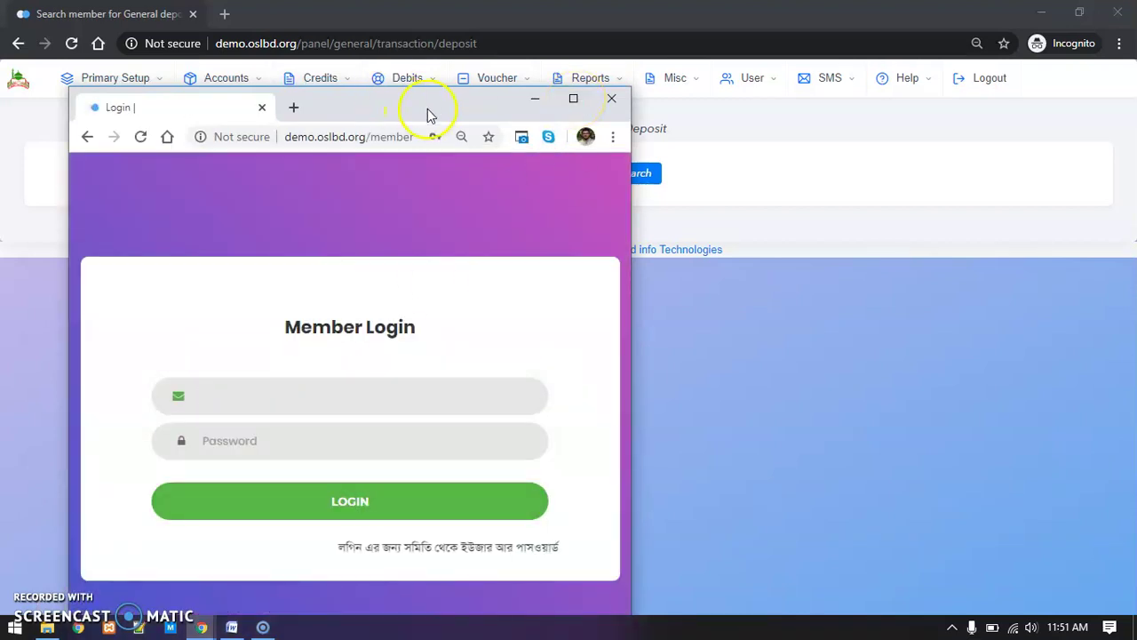
click(601, 99)
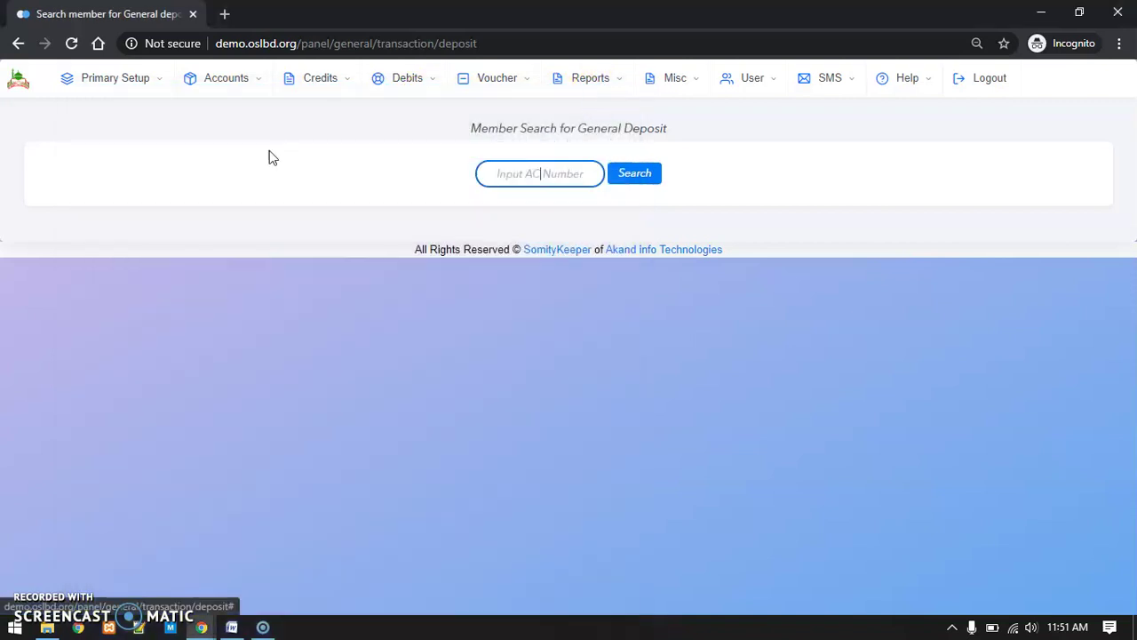
Open Accounts > Members, sort by AC, and edit the newest member's record
click(226, 77)
click(249, 133)
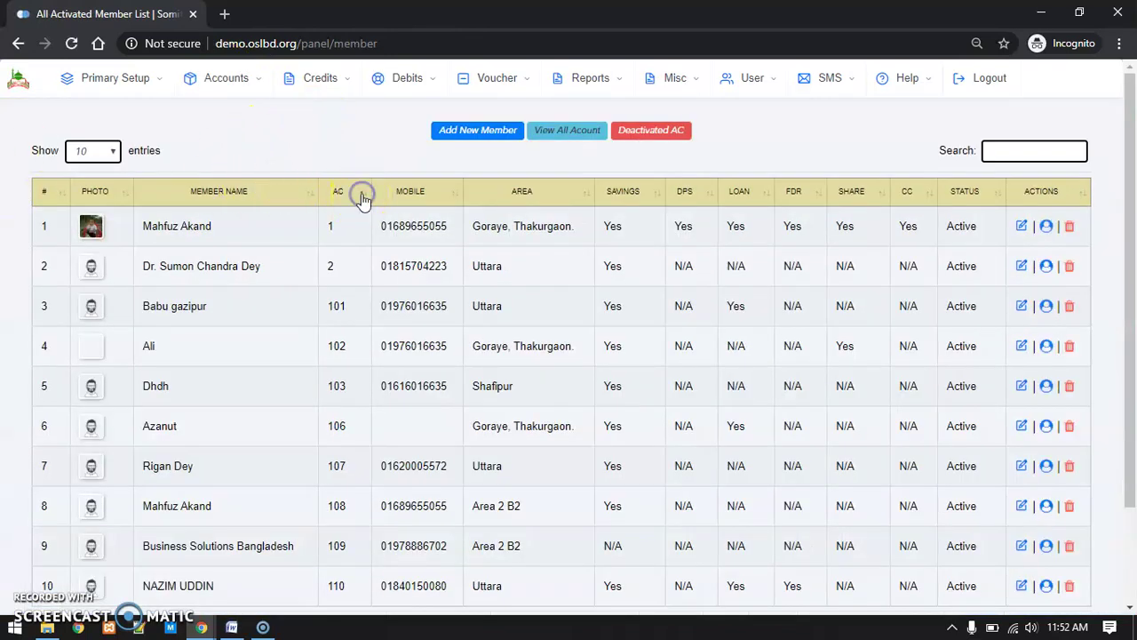
click(362, 194)
click(1022, 227)
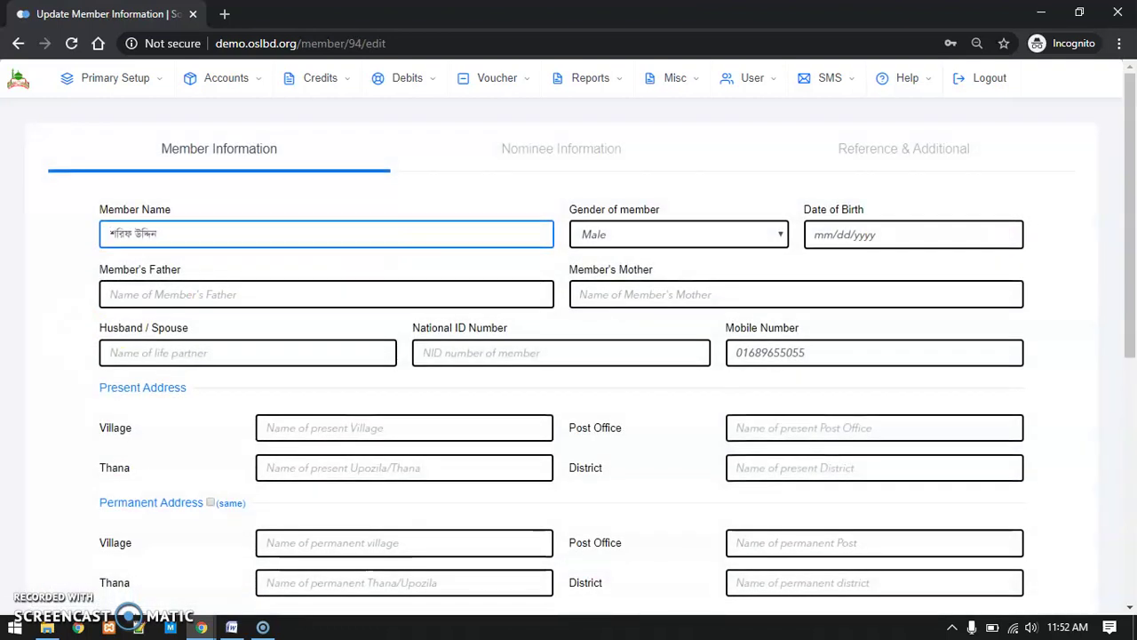
Check the member's username and enter a new Member's Password on the edit form
scroll(13, 287, down, 5)
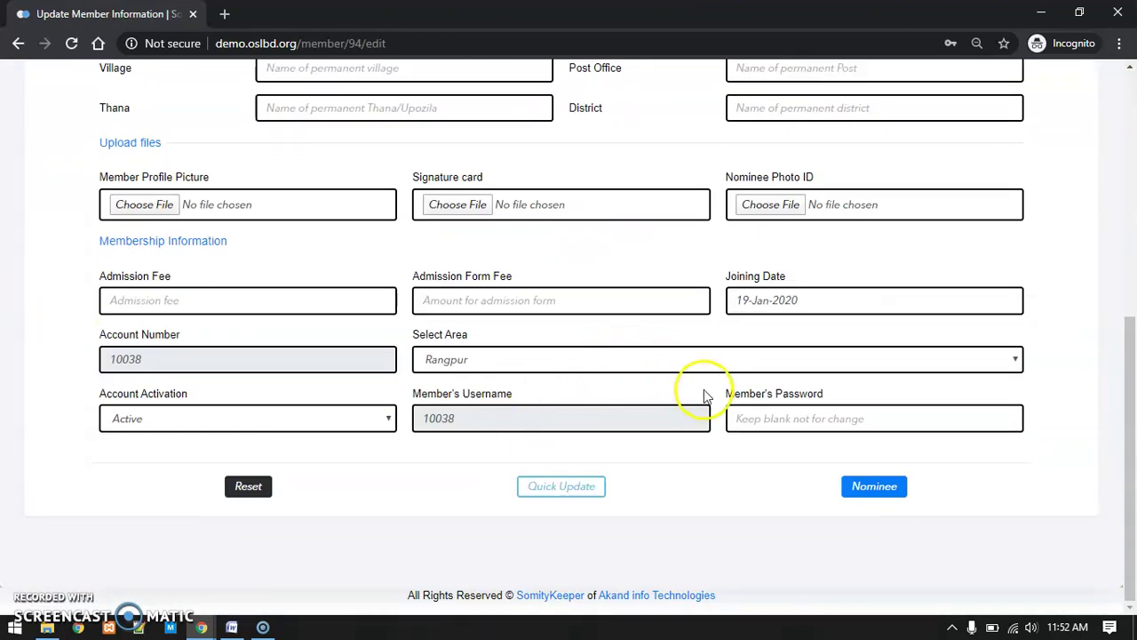
click(485, 419)
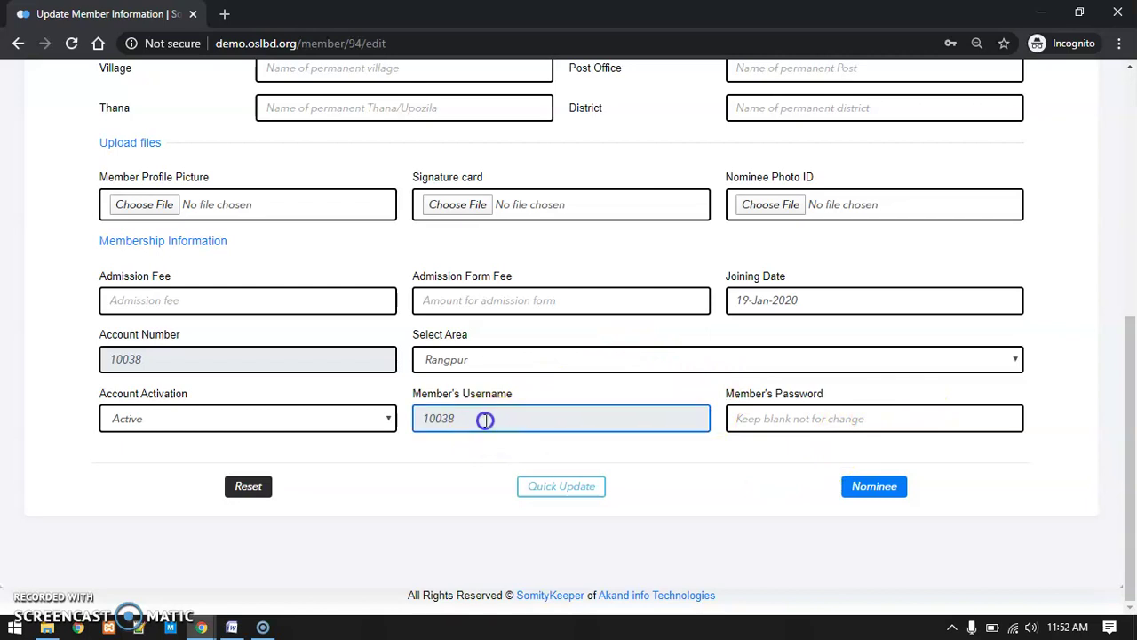
click(444, 444)
click(436, 422)
click(416, 453)
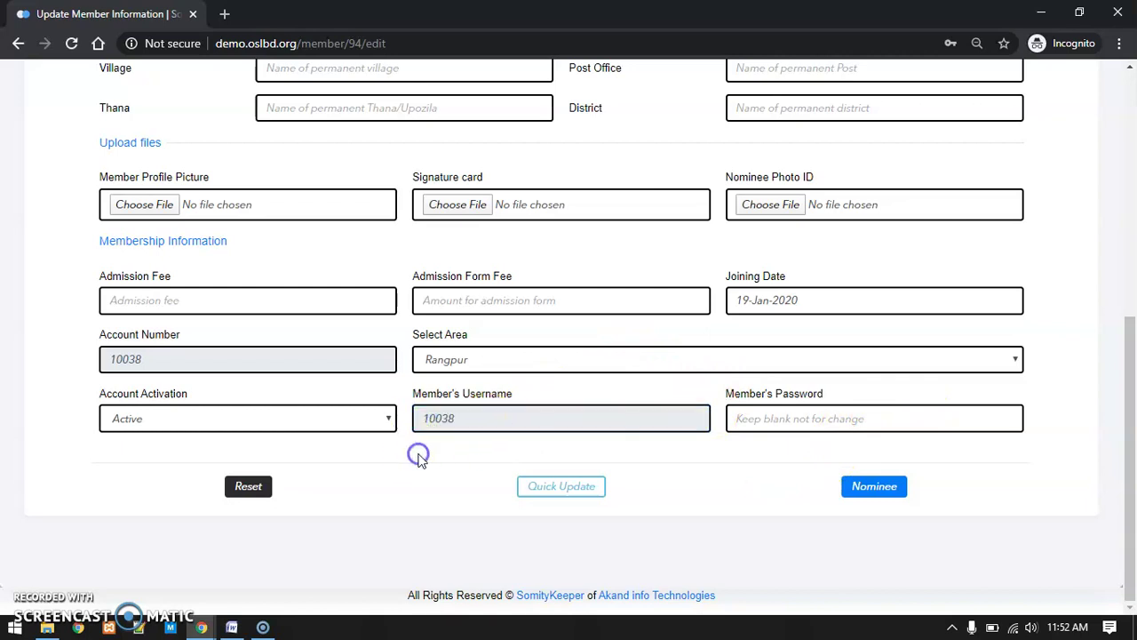
click(437, 420)
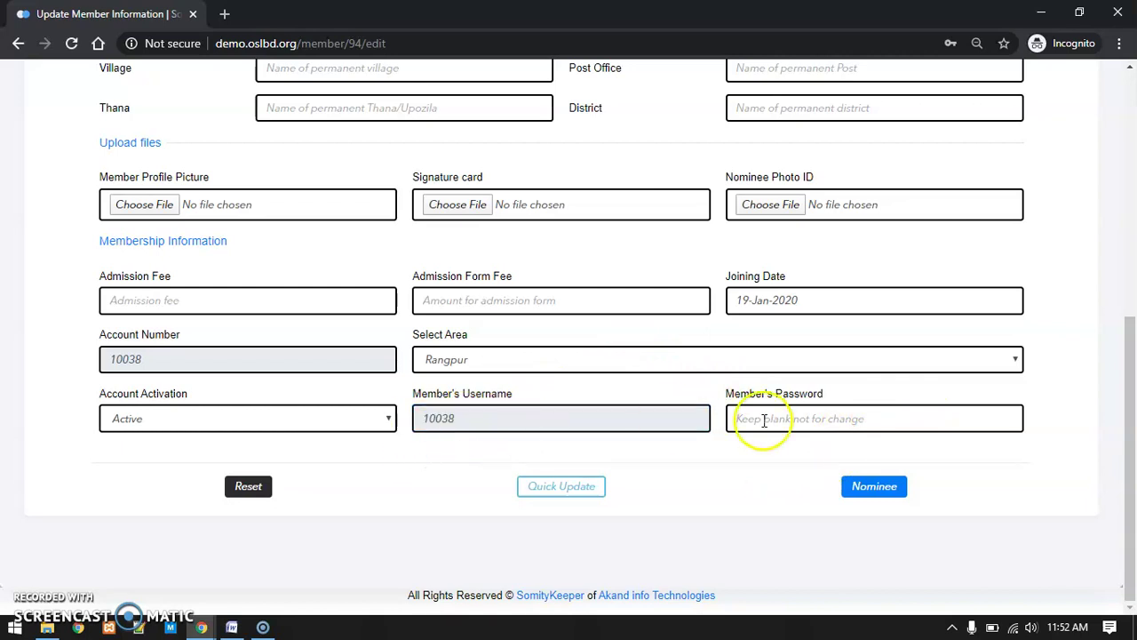
triple_click(791, 393)
click(785, 426)
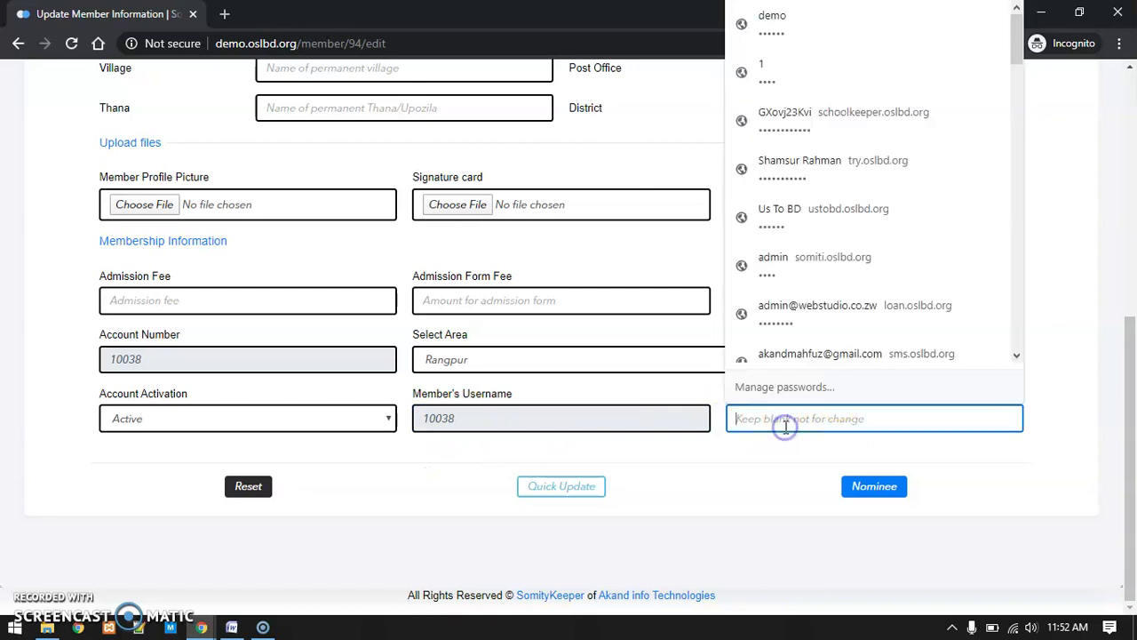
text(1)
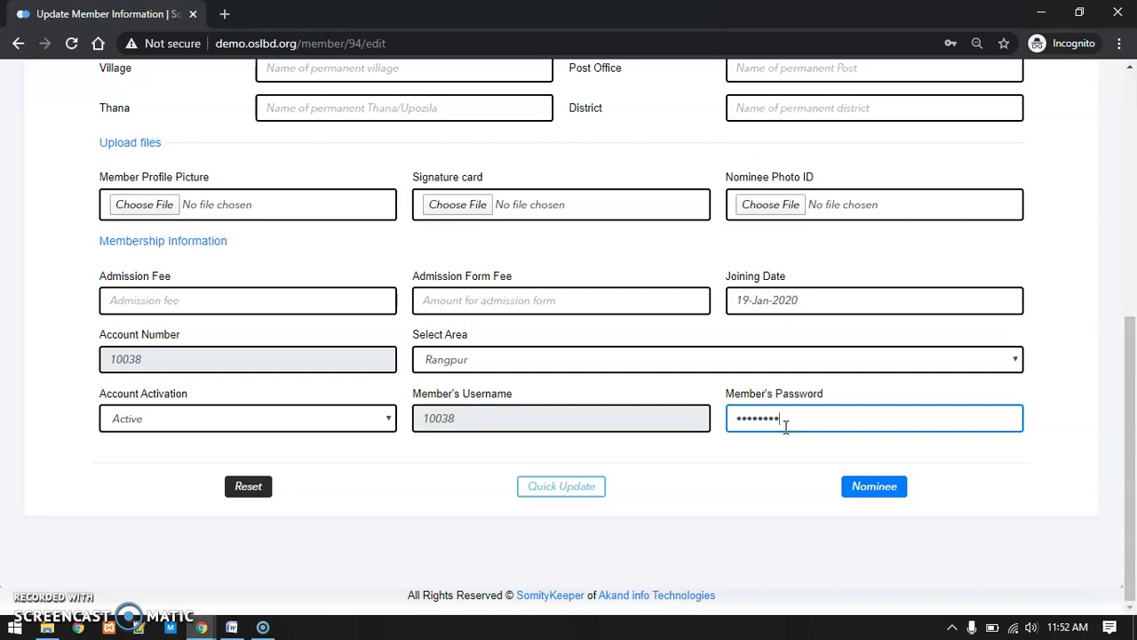
click(769, 469)
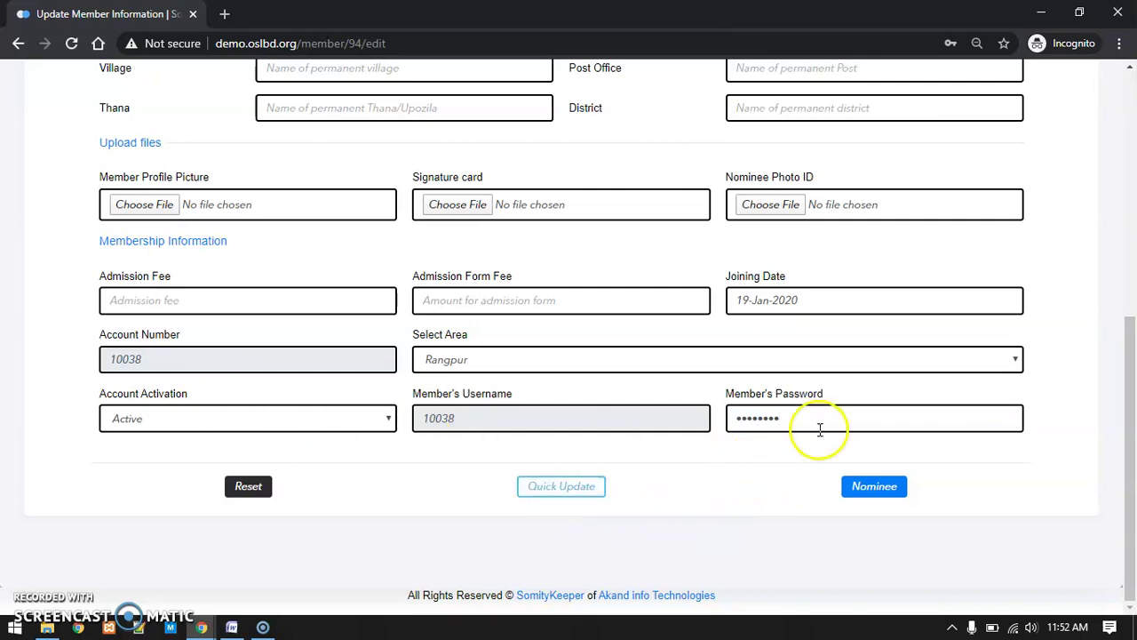
click(756, 477)
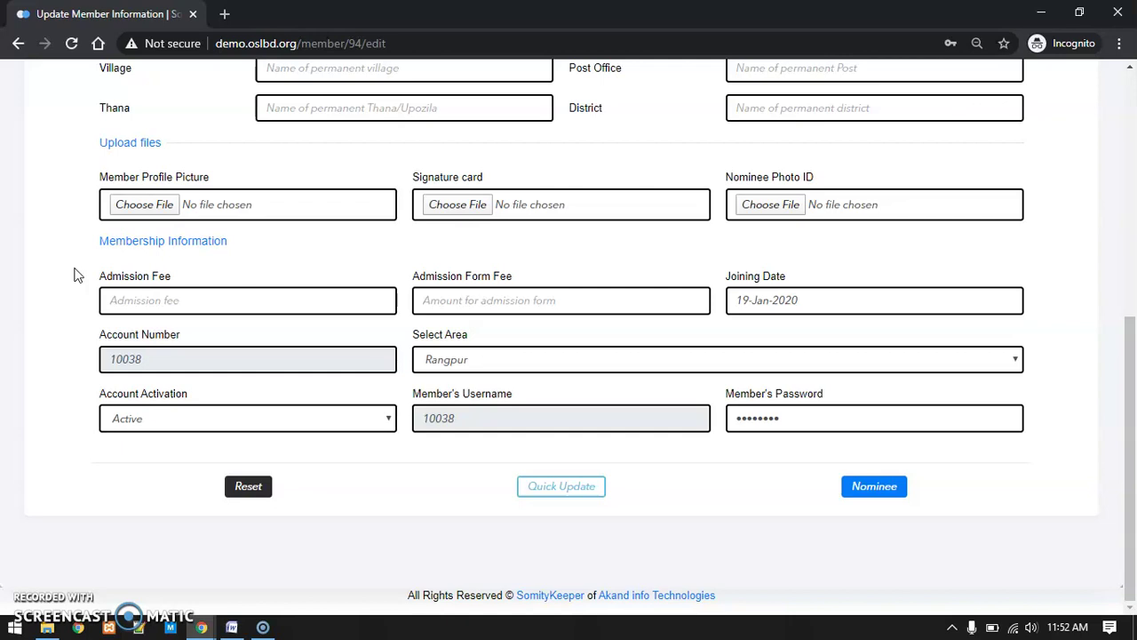
Check the admission fee field and cancel the first Quick Update confirmation
click(62, 286)
scroll(62, 290, up, 3)
scroll(62, 290, down, 3)
click(142, 302)
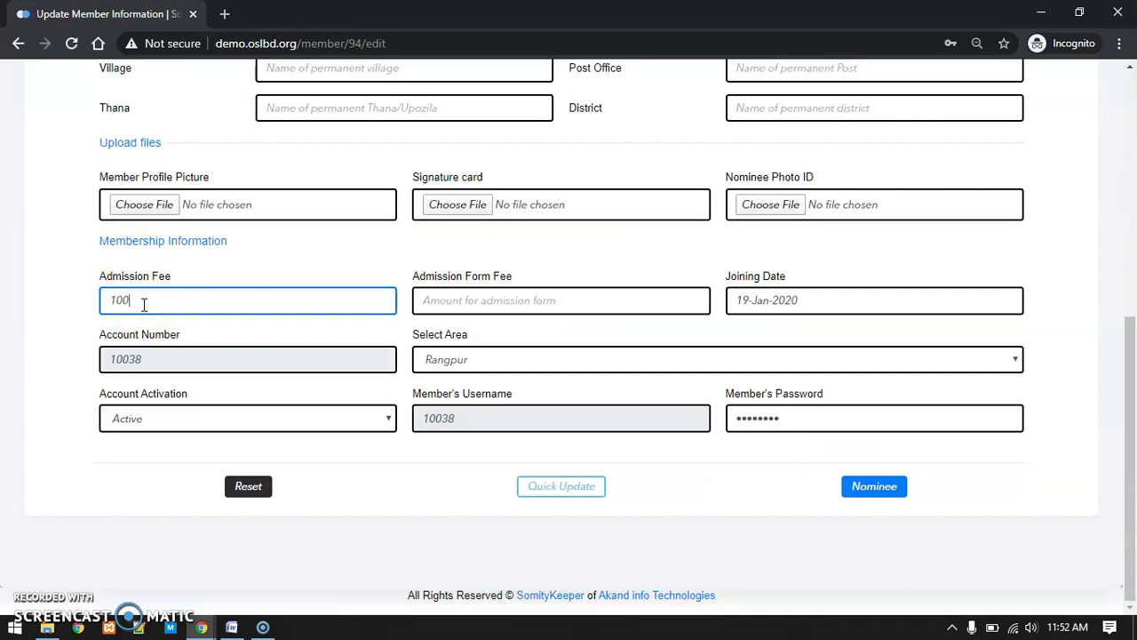
click(9, 344)
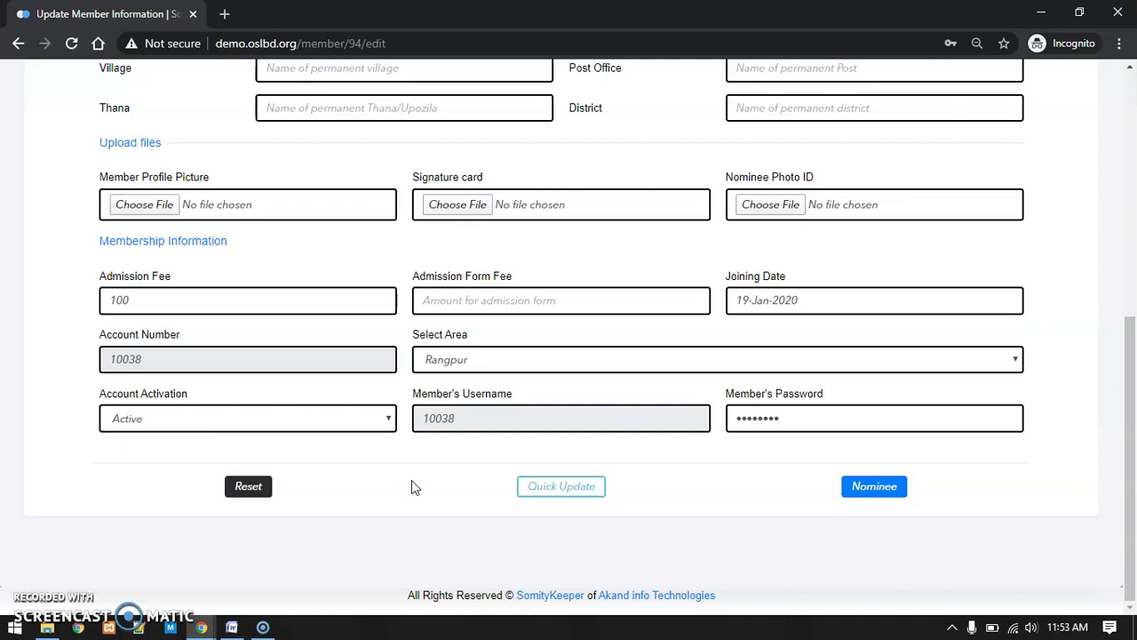
click(539, 488)
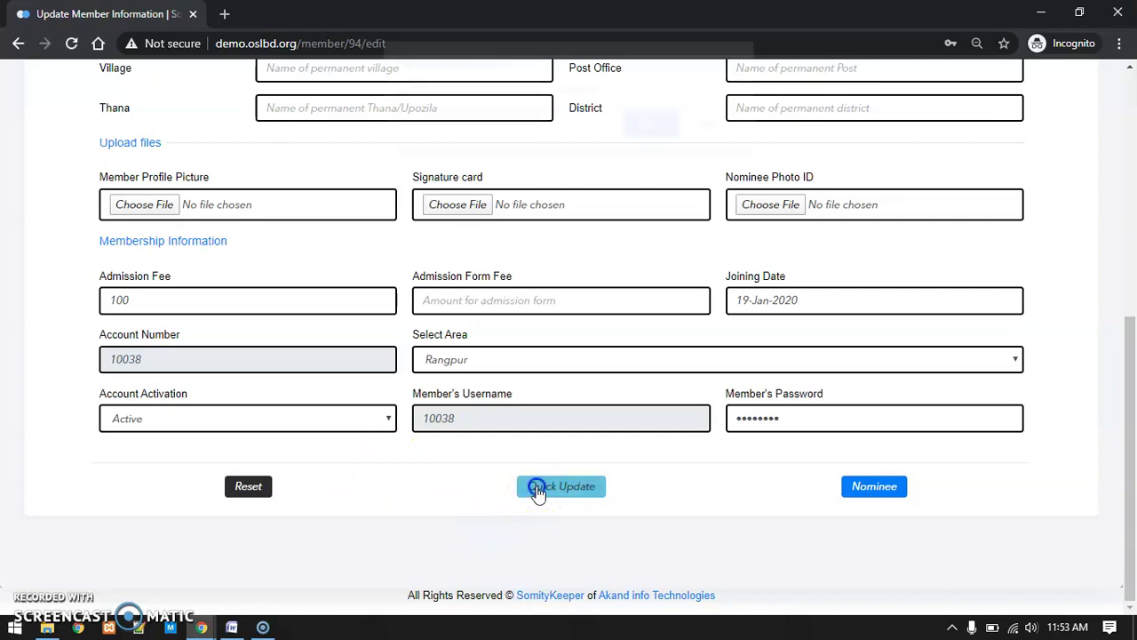
click(713, 138)
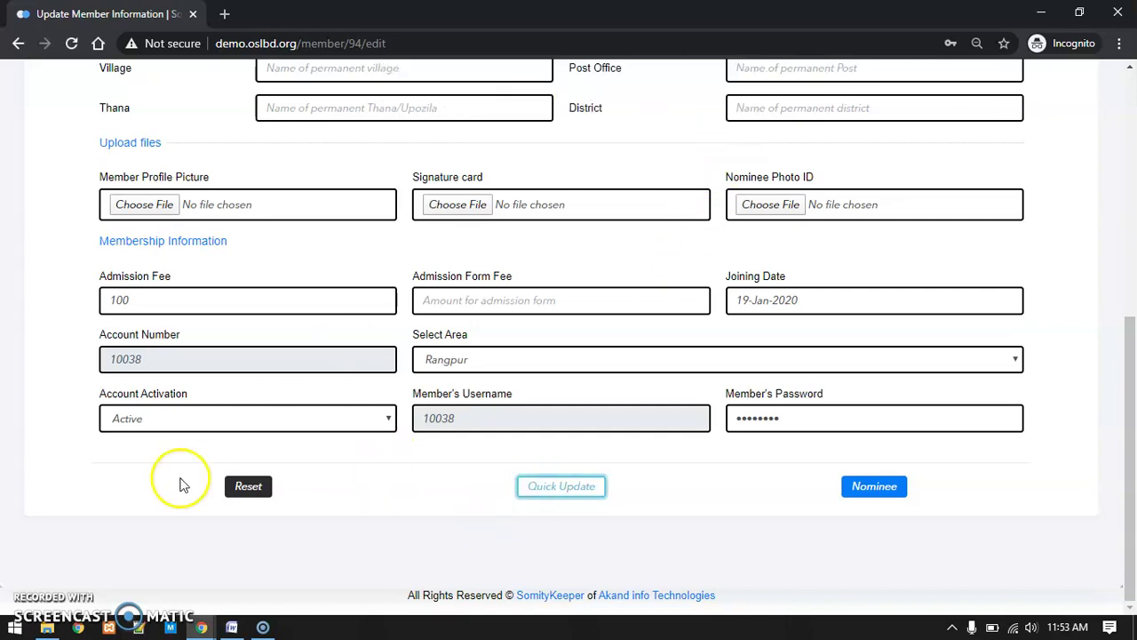
Save the member's information with Quick Update and confirm the dialog
drag(824, 393, 730, 398)
double_click(146, 301)
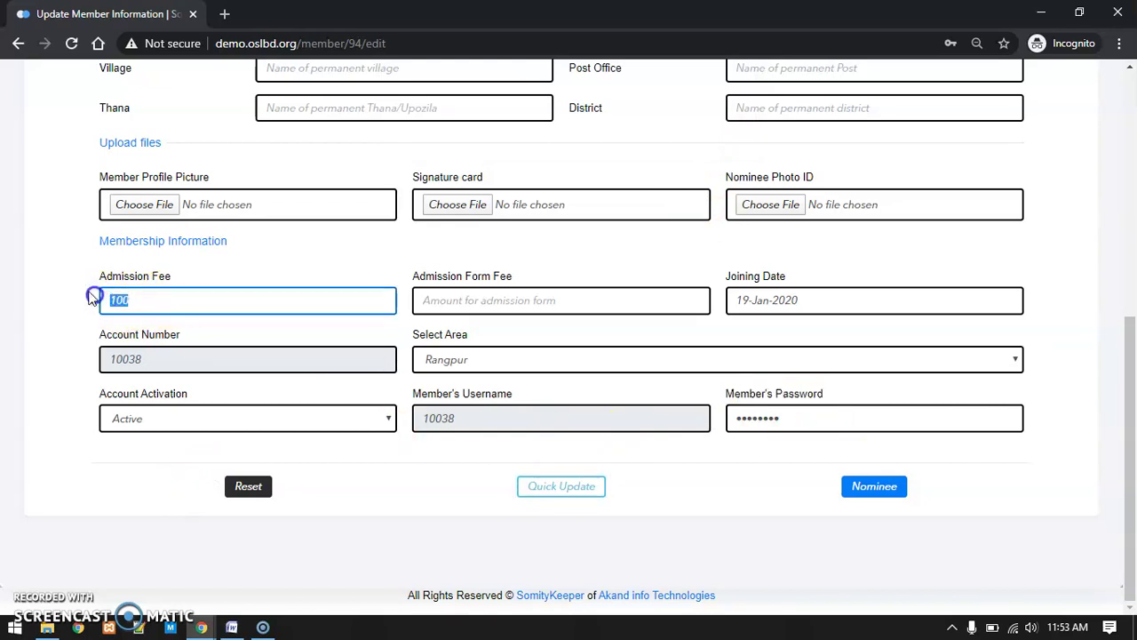
click(560, 486)
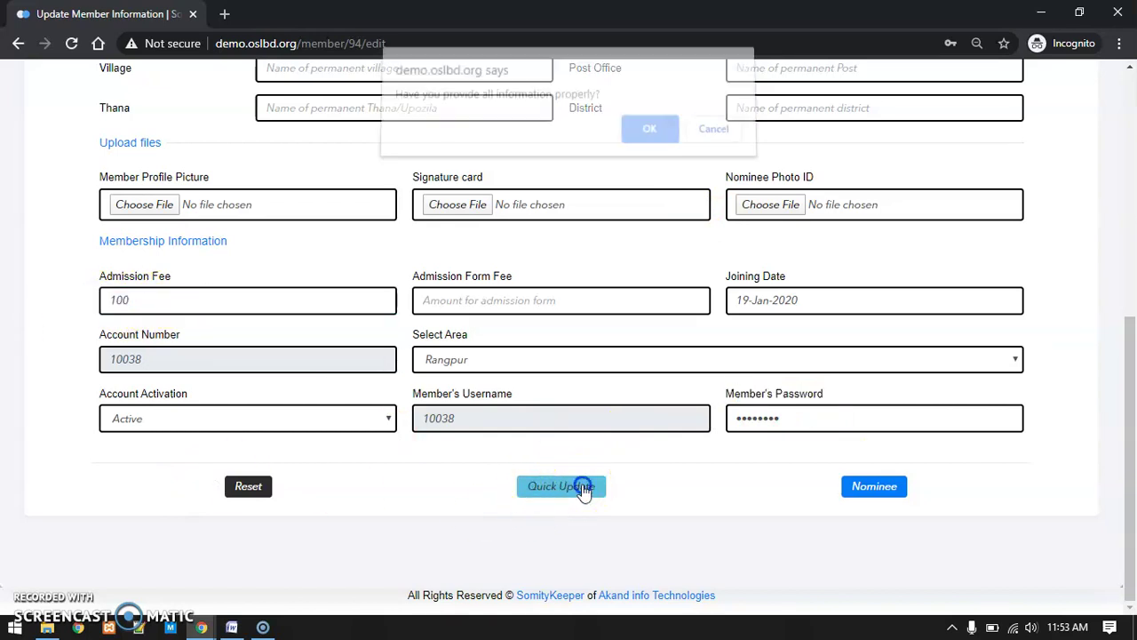
click(649, 139)
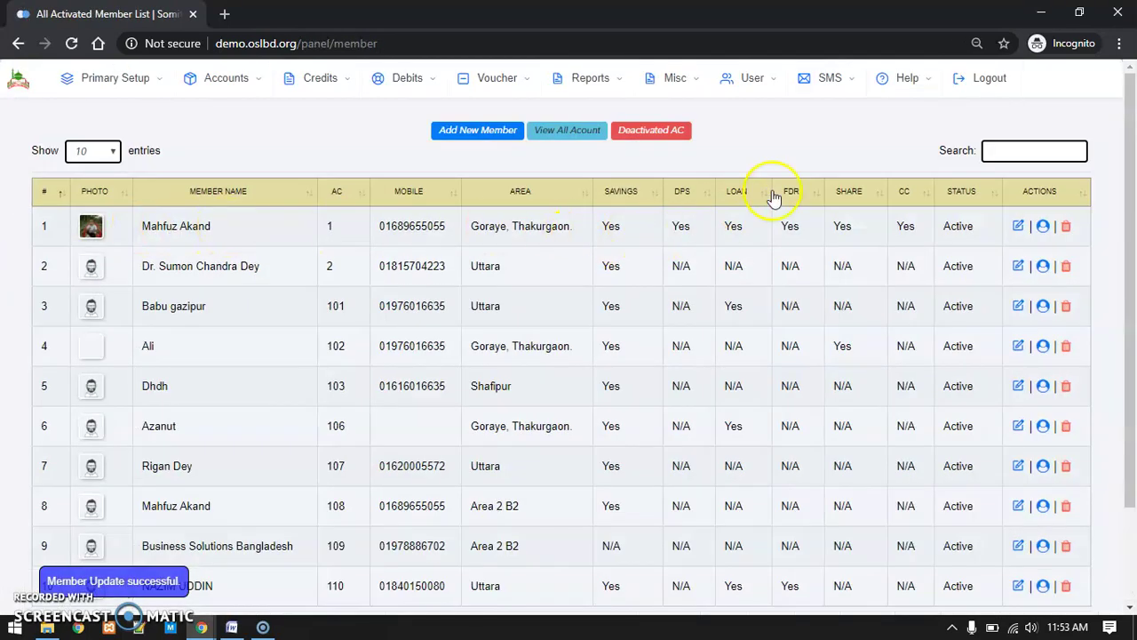
Open the SMS transmission report via Reports > GL and then SMS > SMS Report
click(599, 80)
click(177, 116)
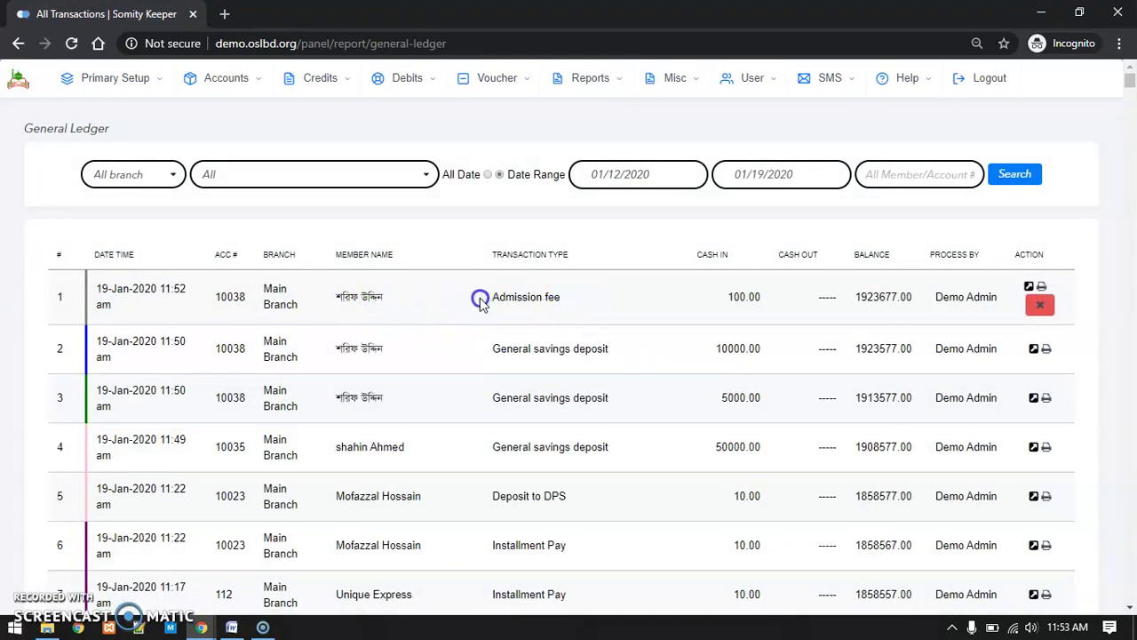
click(822, 86)
click(835, 118)
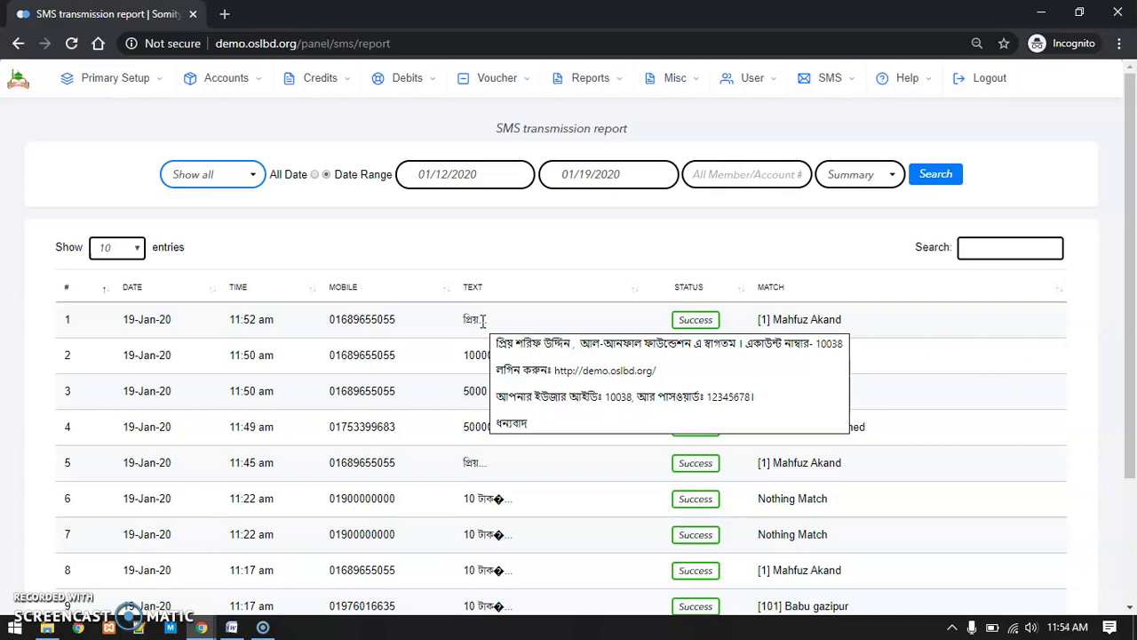
Switch from the Chrome report window to the Akand Info Technologies bulk SMS dashboard
click(1041, 13)
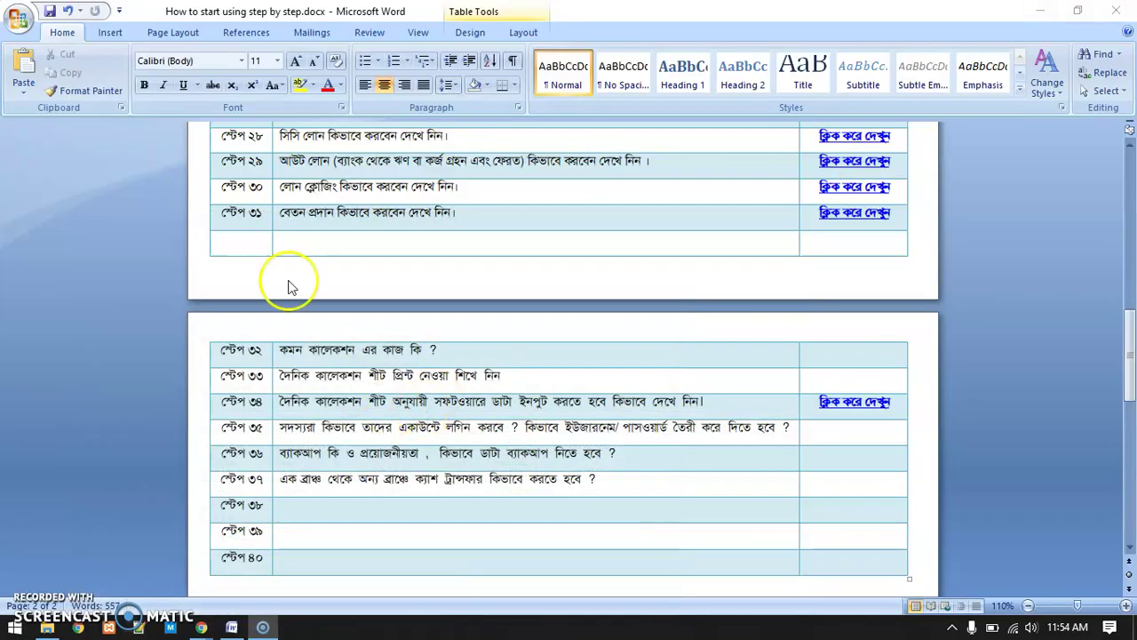
mouse_move(202, 627)
click(238, 580)
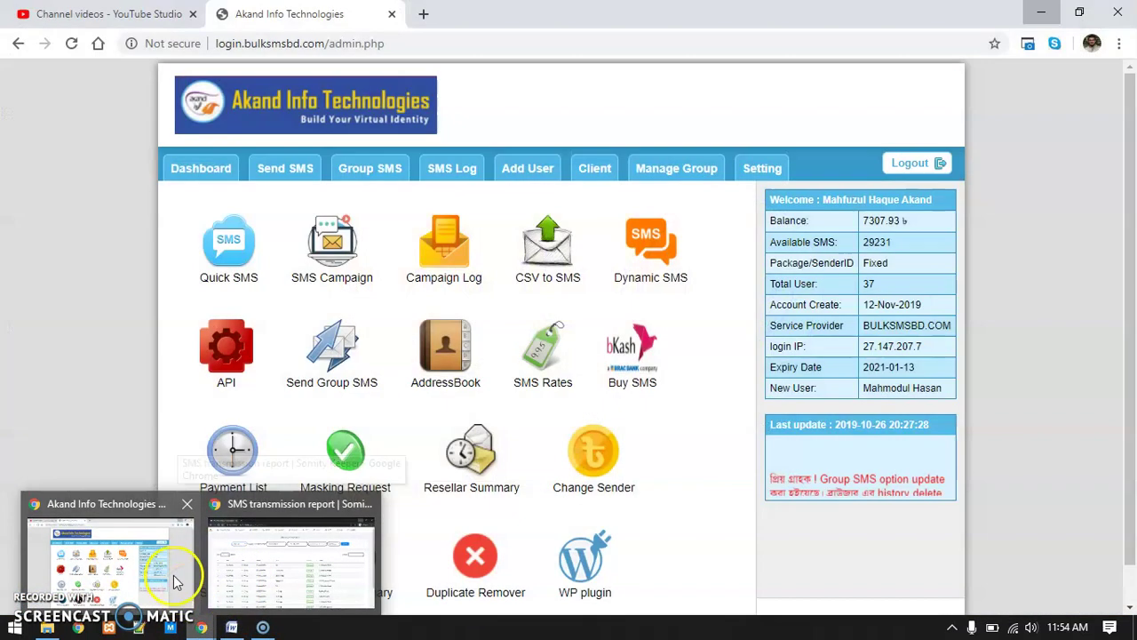
click(252, 569)
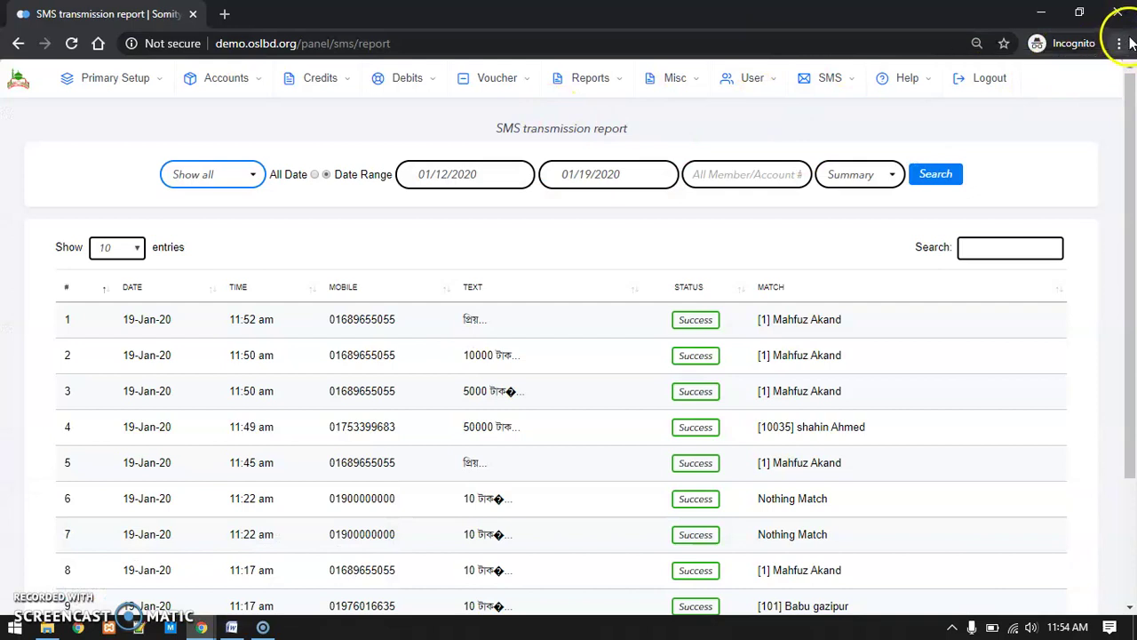
mouse_move(202, 628)
click(102, 546)
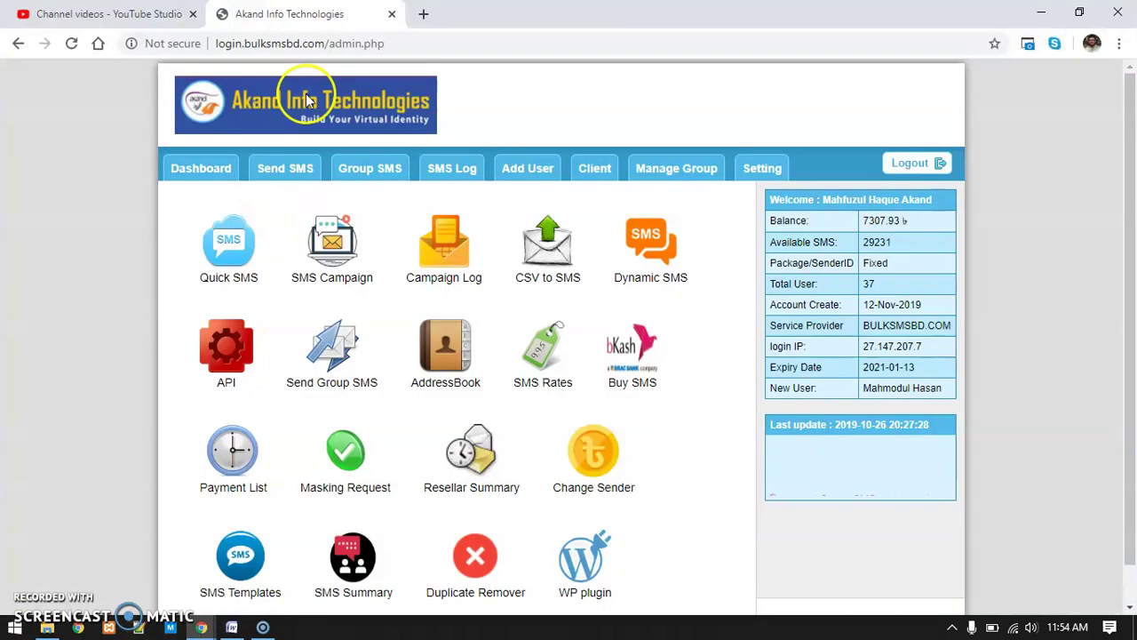
Open demo.oslbd.org in a new tab and attempt member login with the new username and password
click(423, 13)
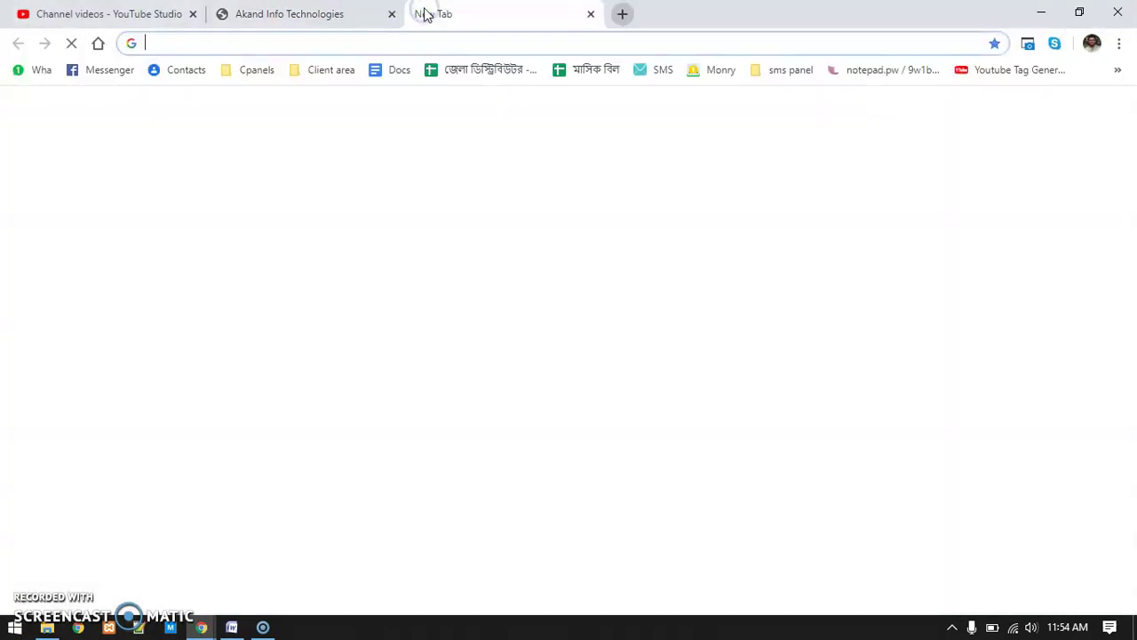
text(demo.os)
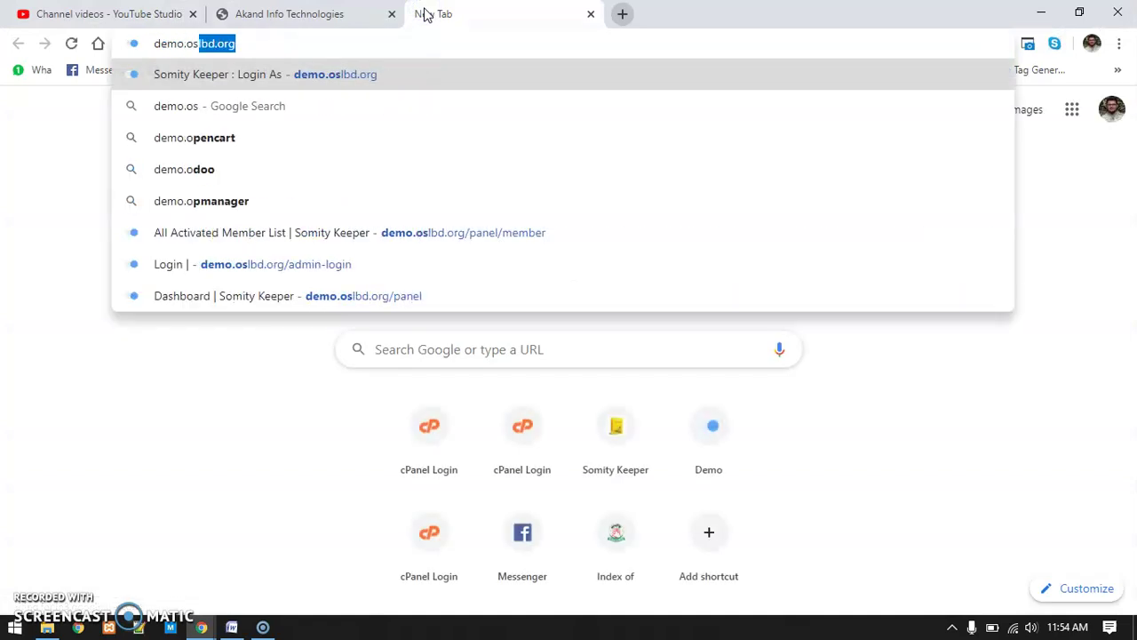
key(Return)
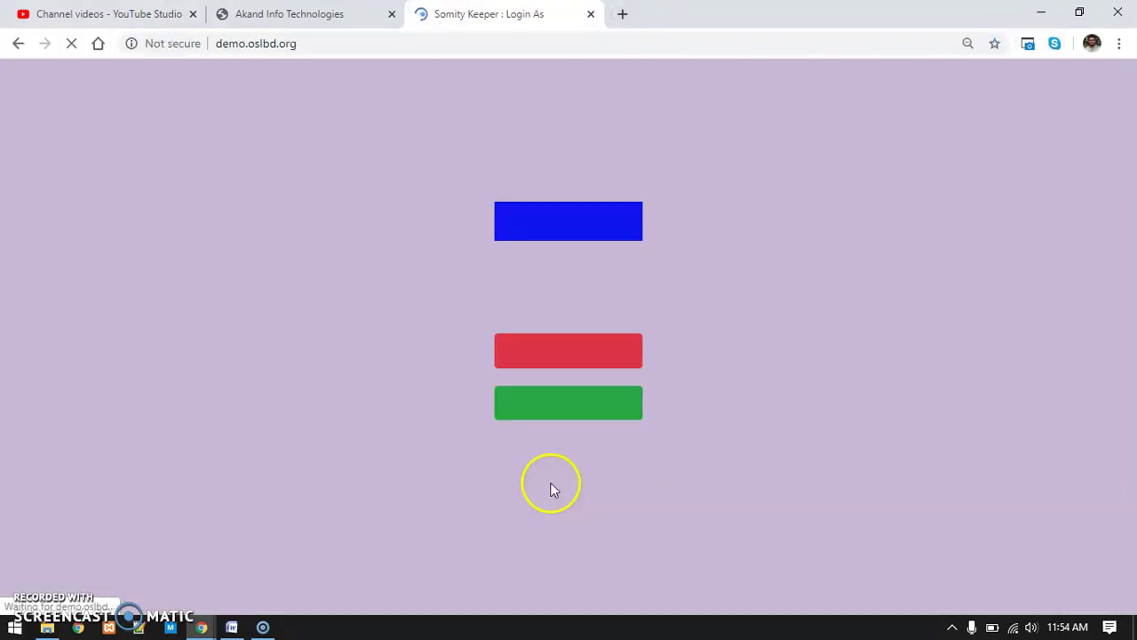
click(601, 406)
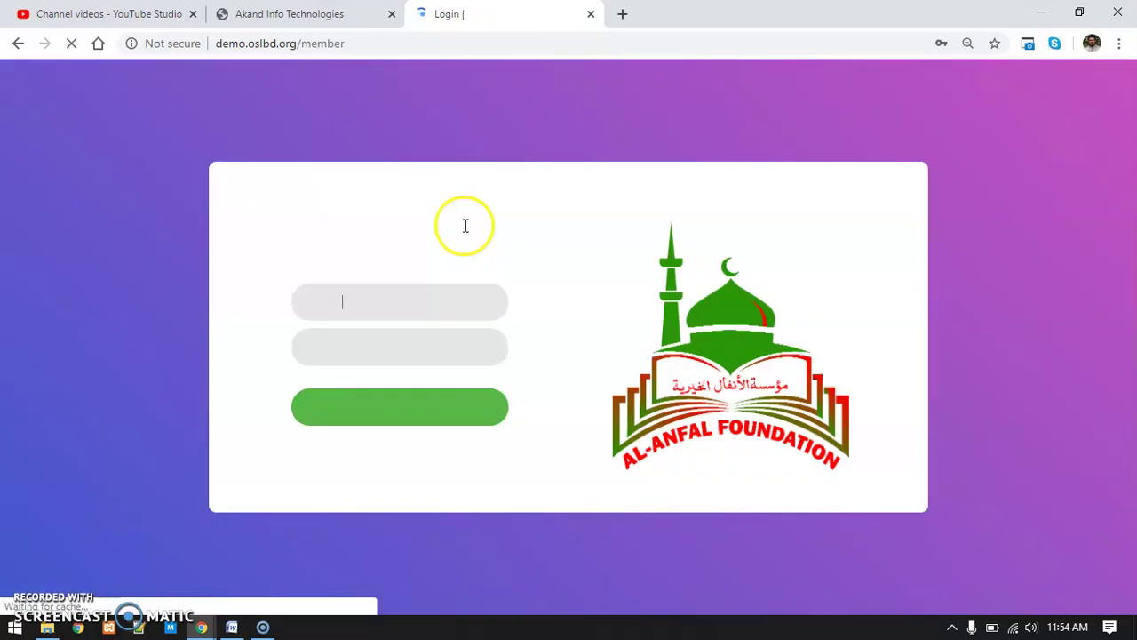
click(390, 291)
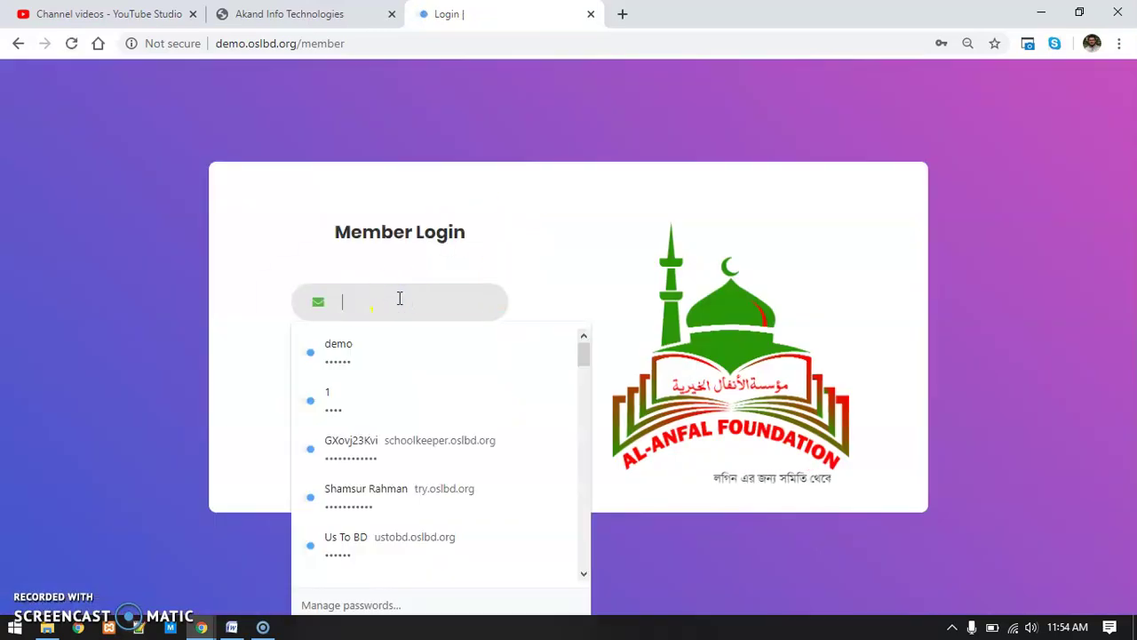
text(1)
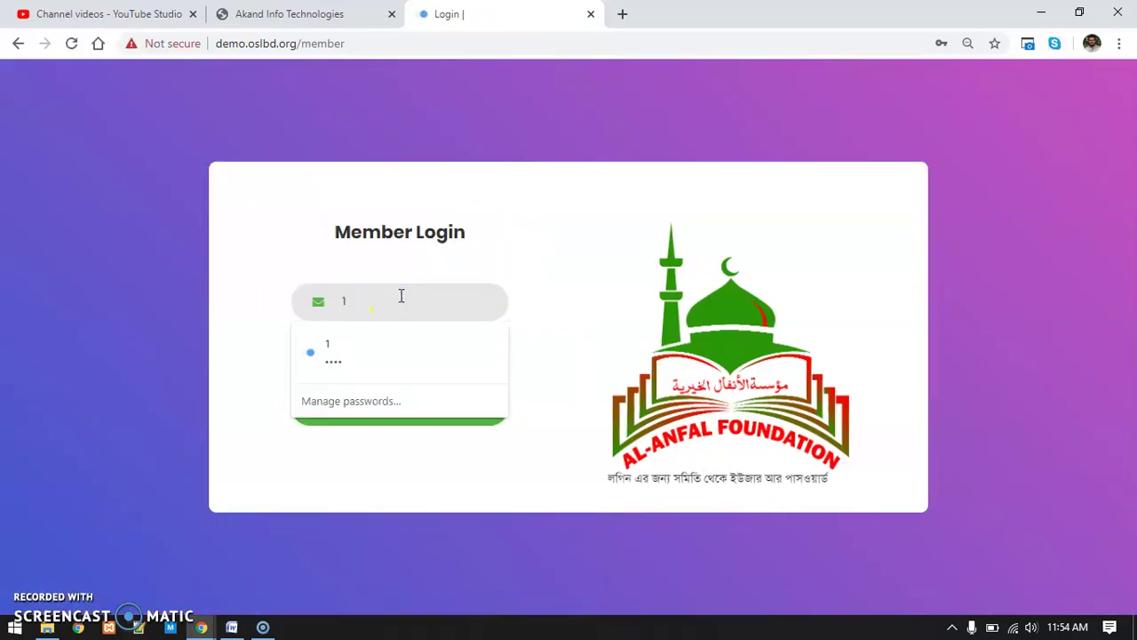
text(0038)
click(407, 356)
text(12345)
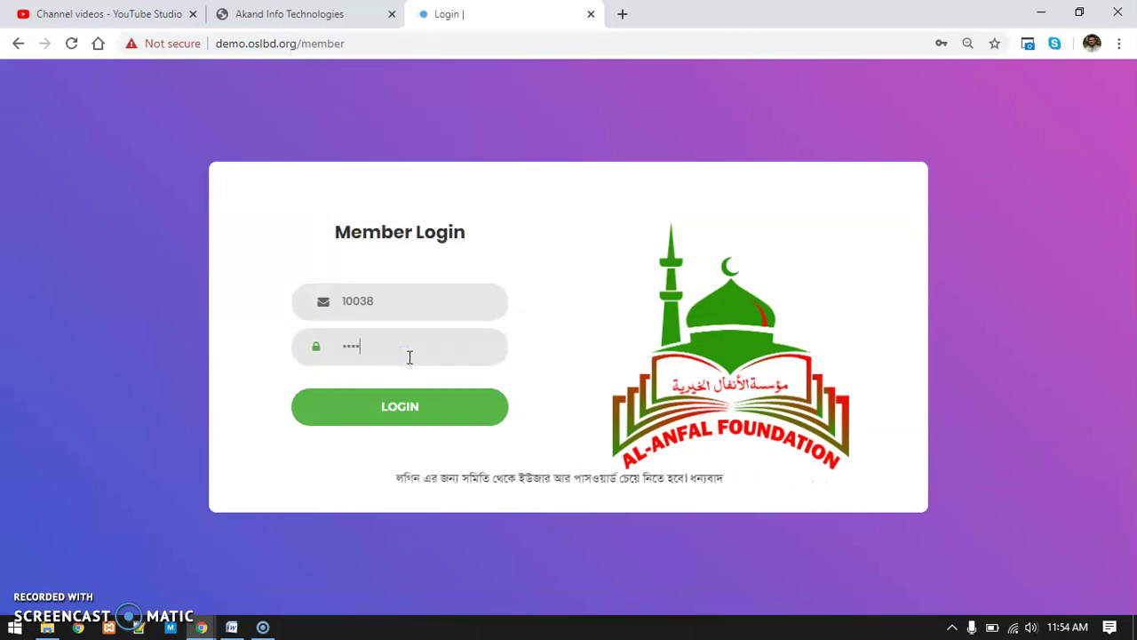
text(6)
key(Return)
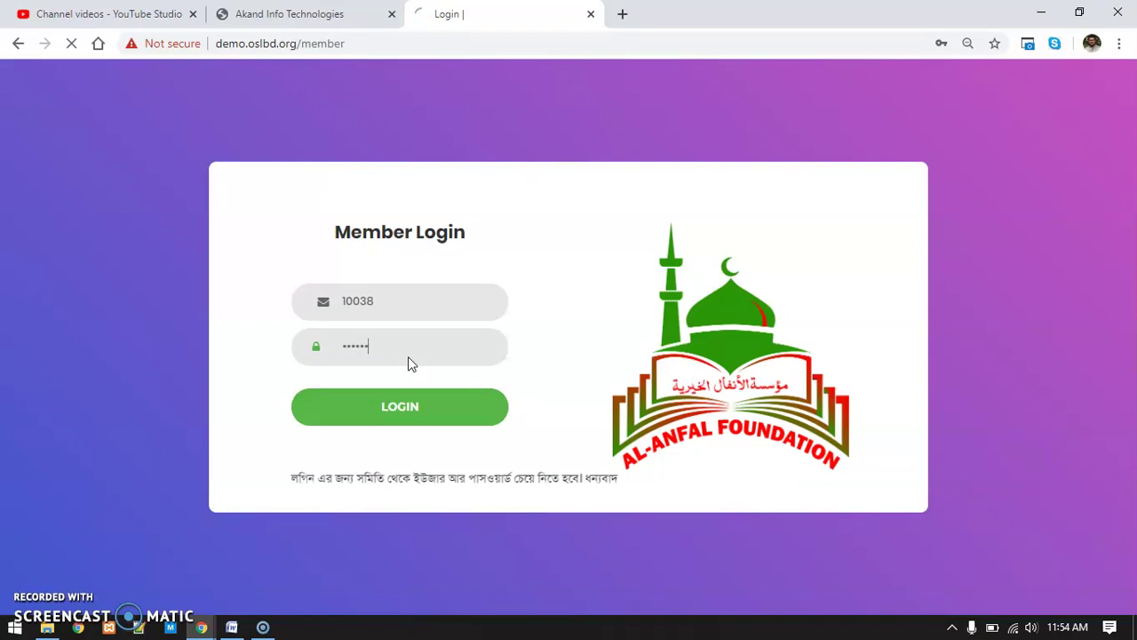
Re-enter the correct password after the mismatch error and sign in to the Member Panel
drag(317, 445, 447, 445)
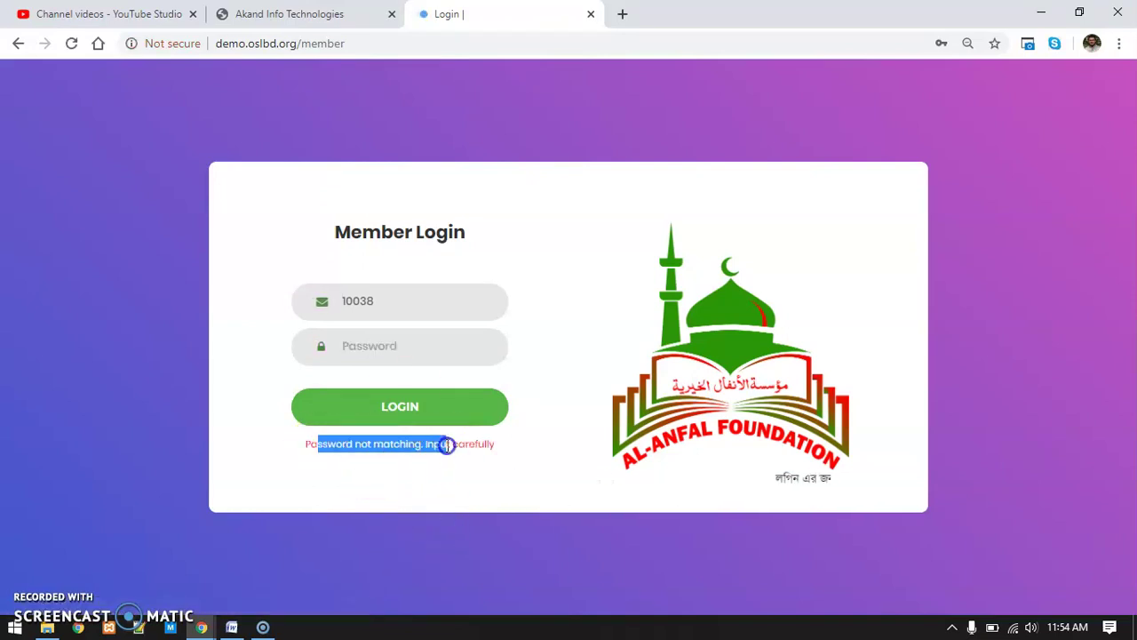
click(385, 347)
text(1)
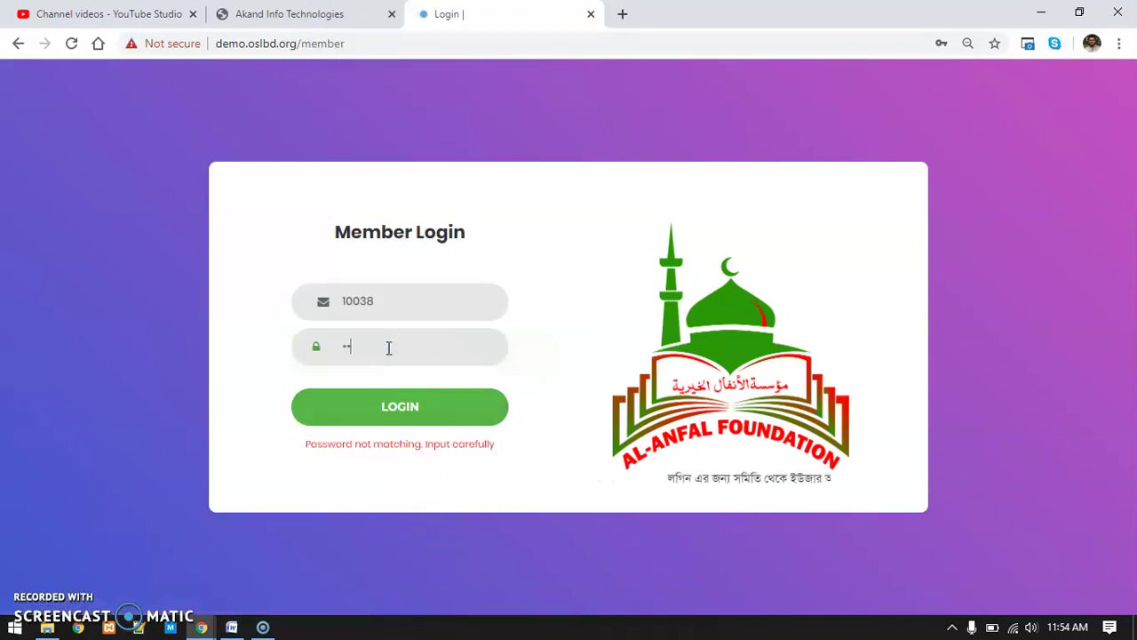
text(7)
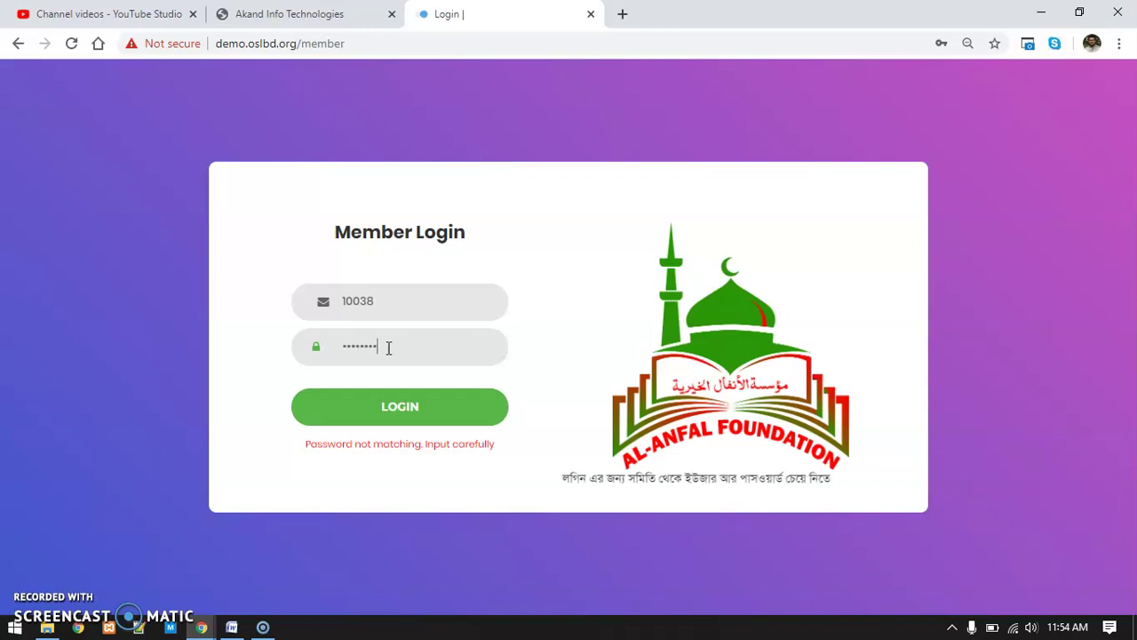
key(Return)
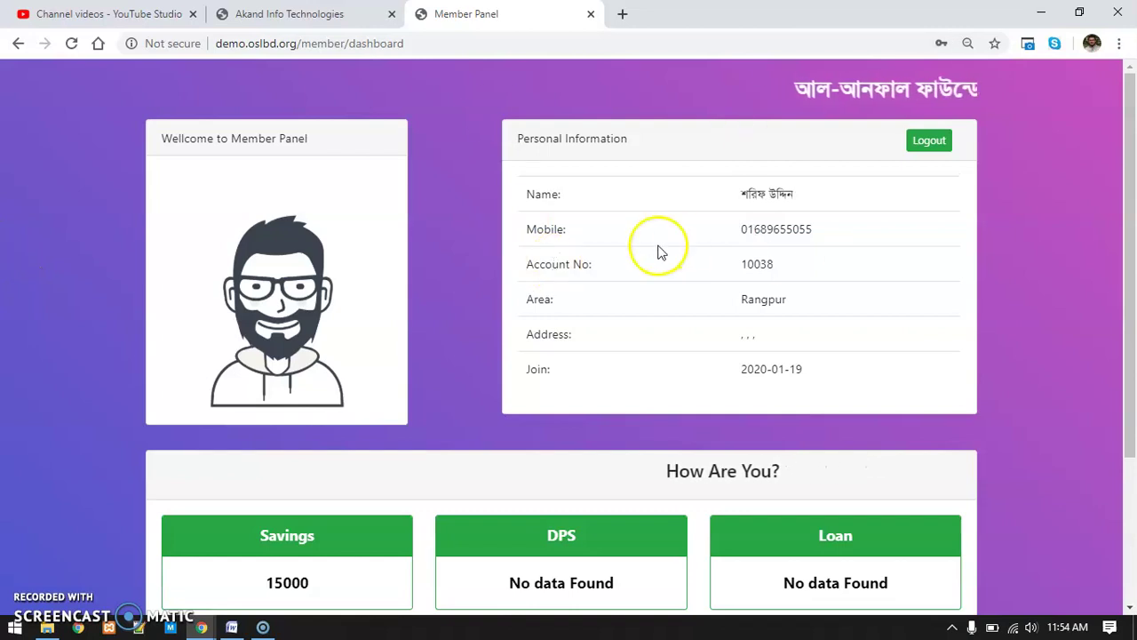
Minimize the member panel and open the admin Dashboard from the top-left logo
scroll(105, 255, down, 3)
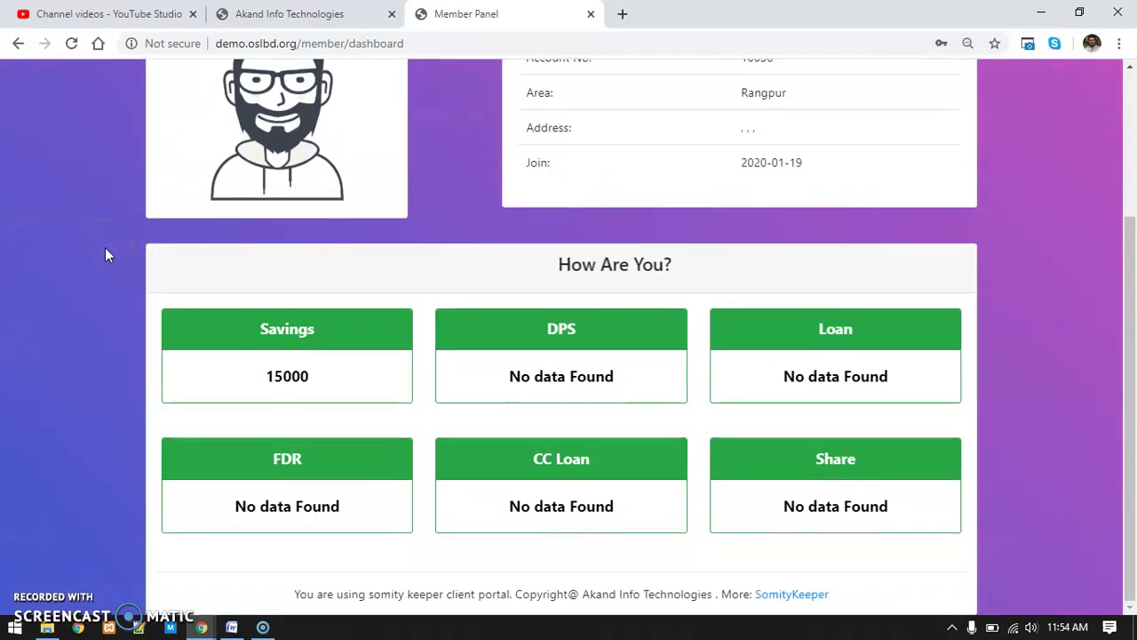
scroll(105, 255, up, 3)
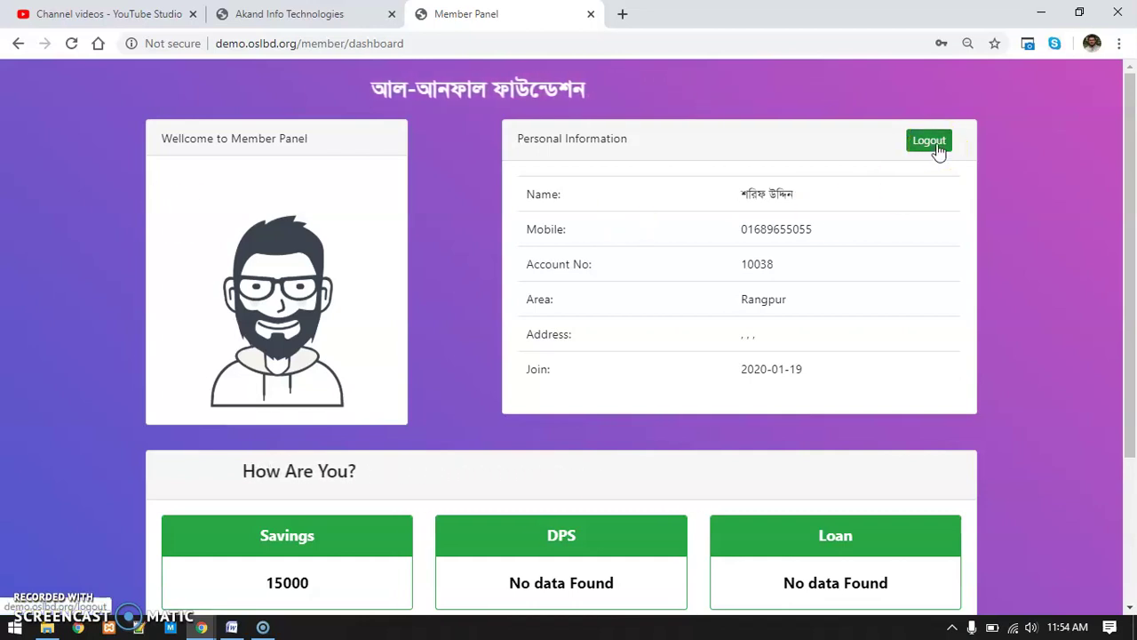
click(1041, 12)
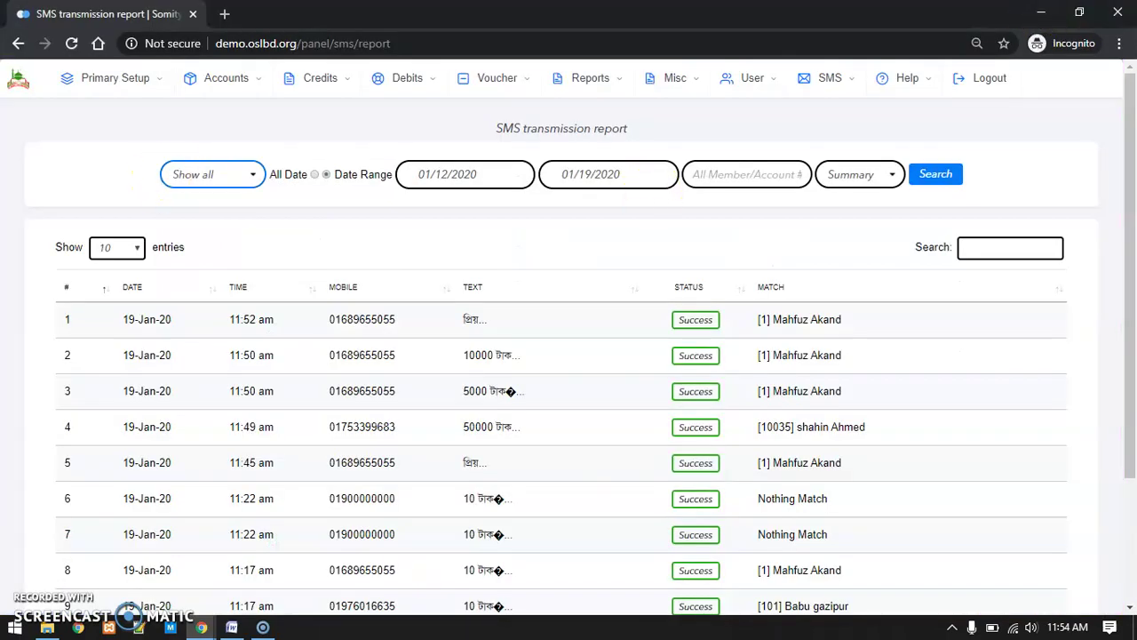
click(20, 83)
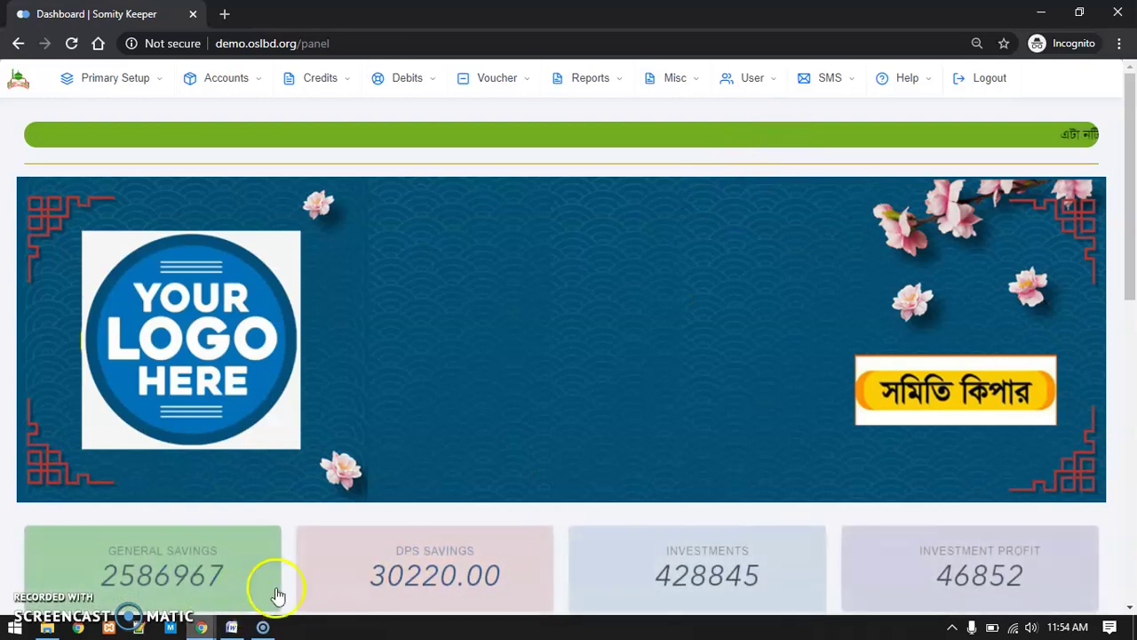